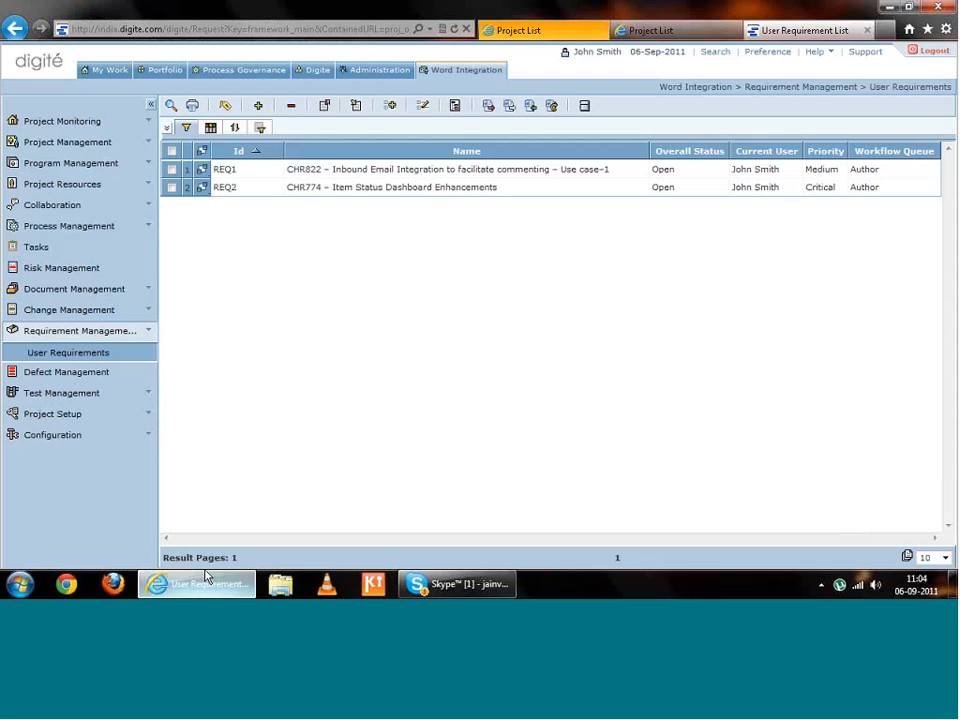
# - Open the details of the User Requirement eForm from the project's eForms configuration
pyautogui.click(80, 446)
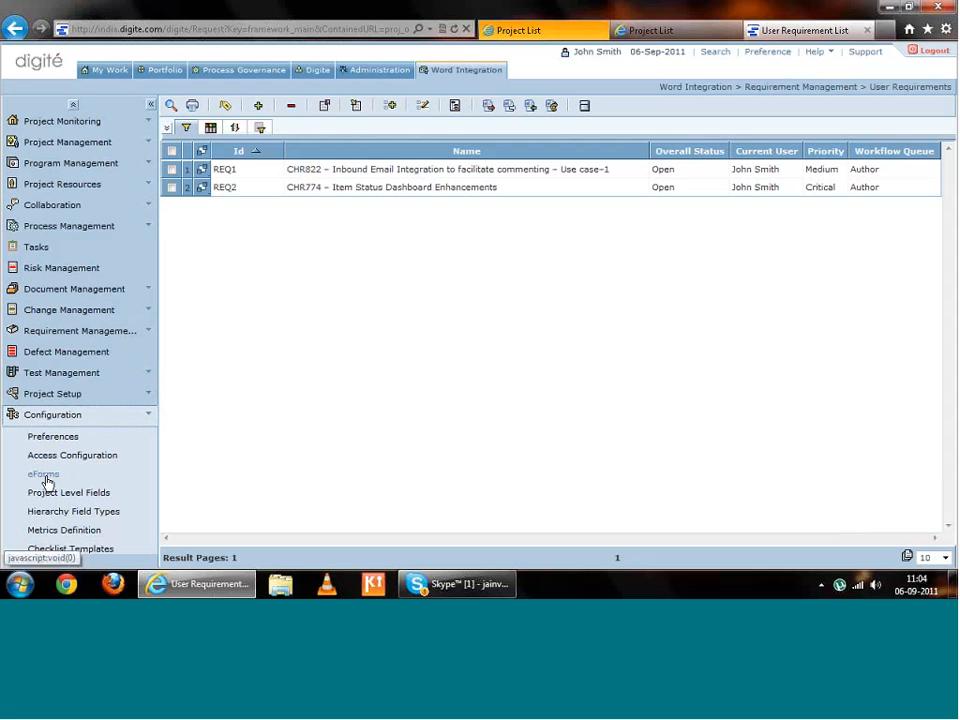
pyautogui.click(44, 477)
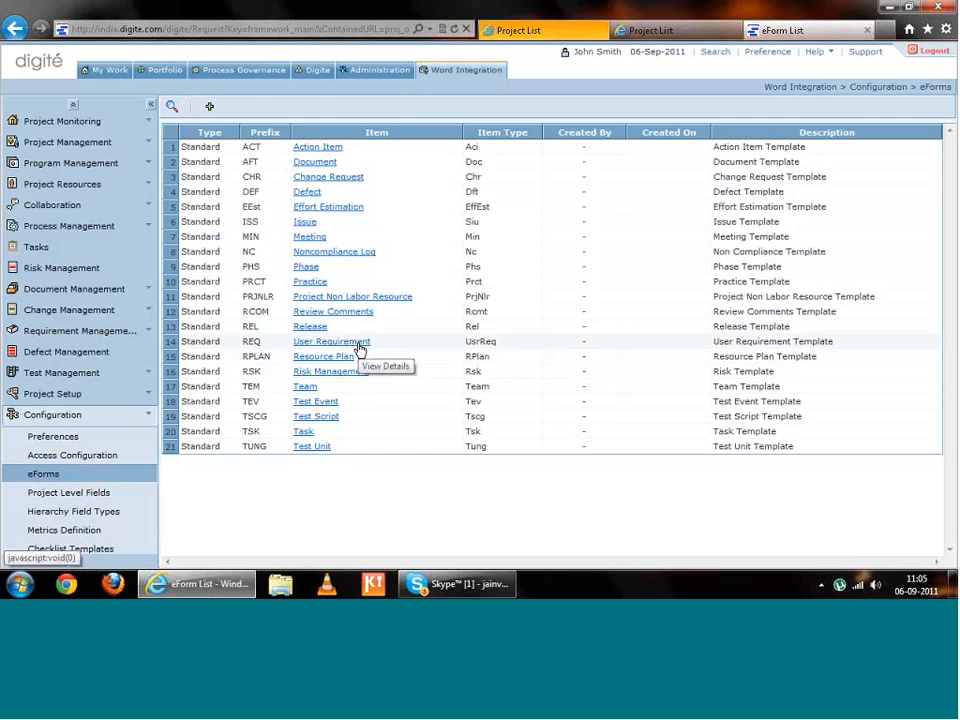
pyautogui.click(359, 342)
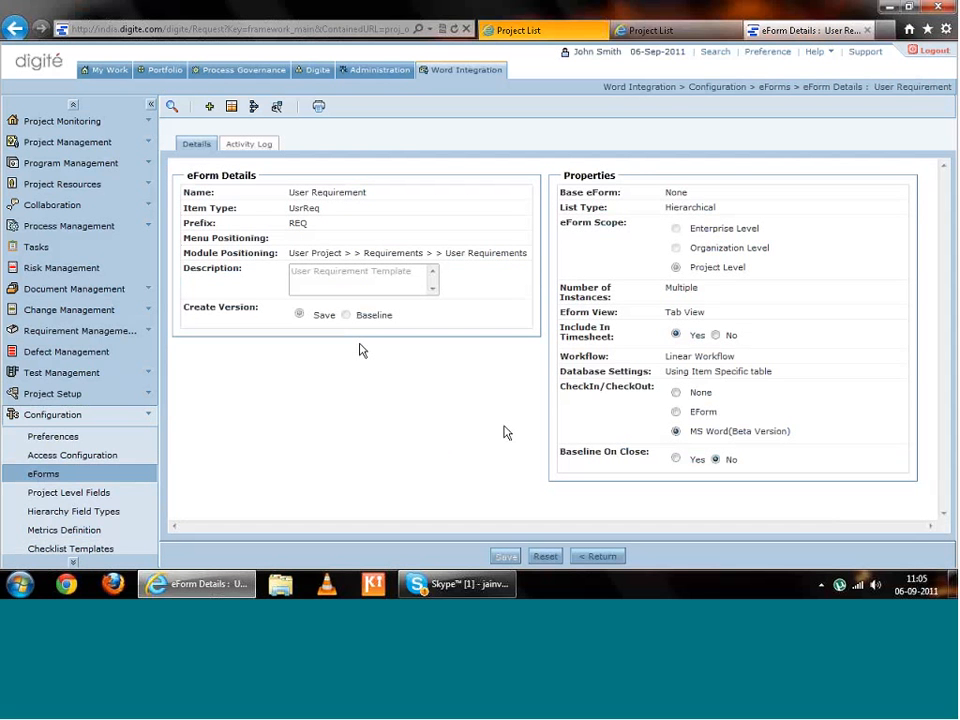
# - Examine the CheckIn/CheckOut property of the User Requirement eForm and its MS Word (Beta Version) option
pyautogui.tripleClick(613, 391)
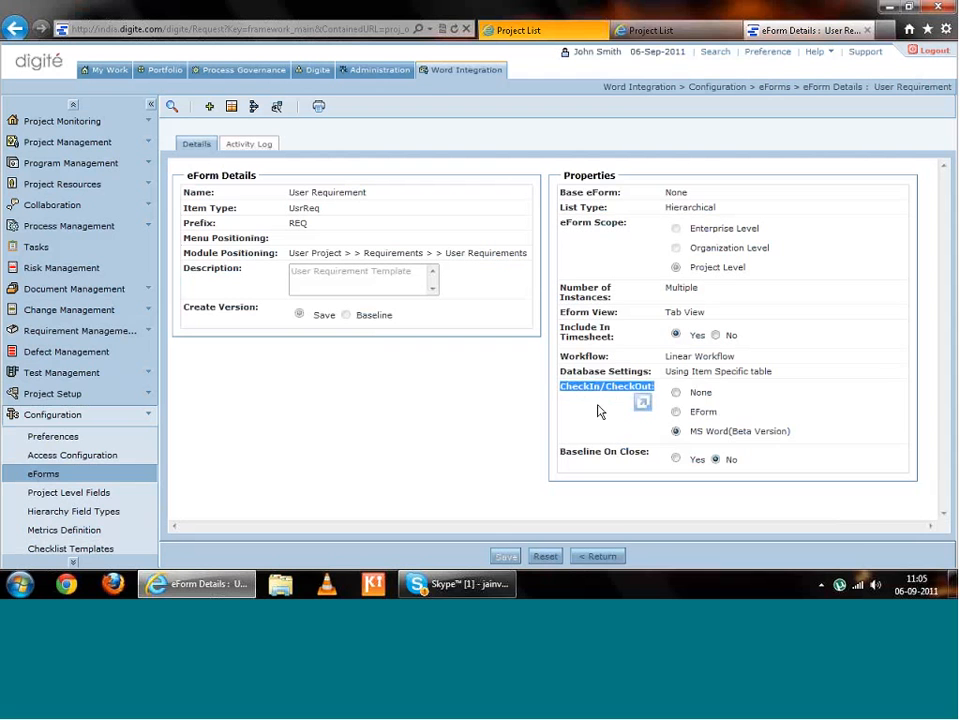
pyautogui.click(581, 429)
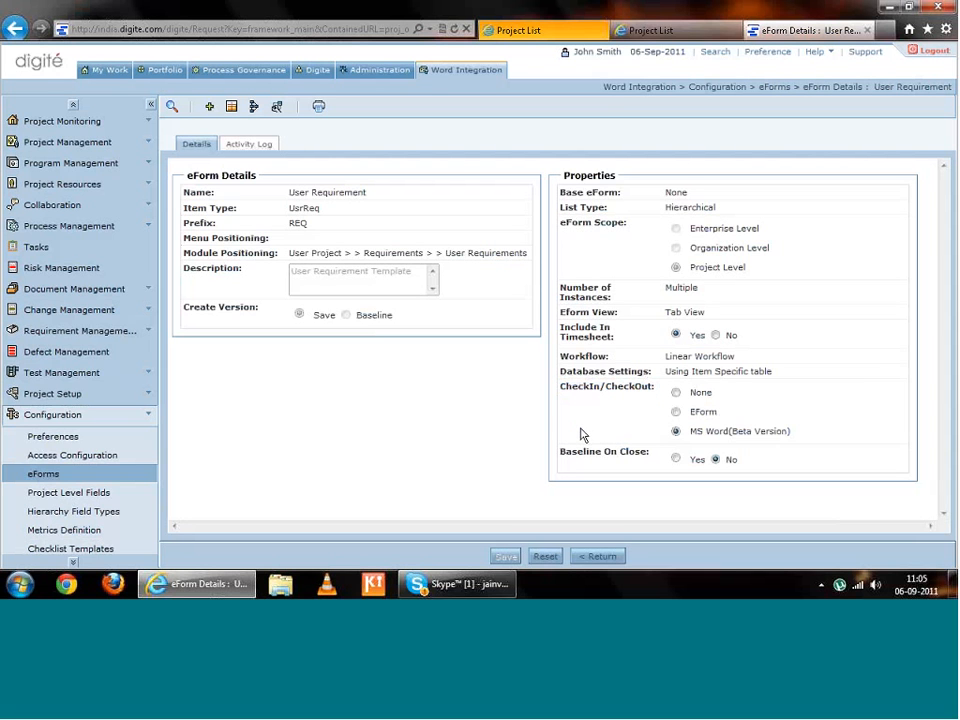
pyautogui.doubleClick(617, 387)
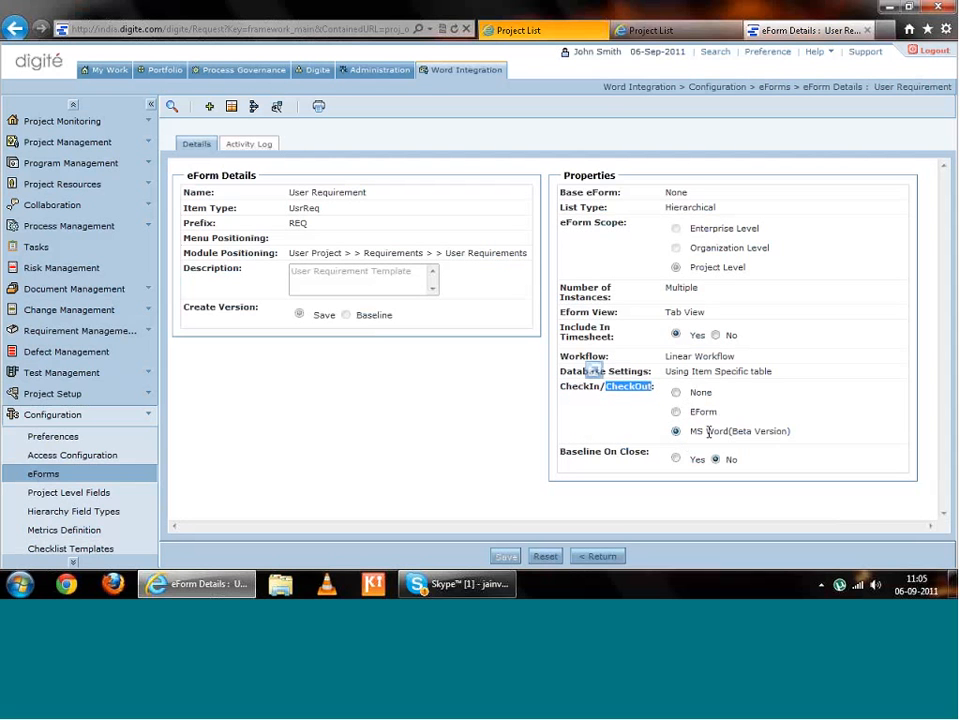
pyautogui.tripleClick(718, 433)
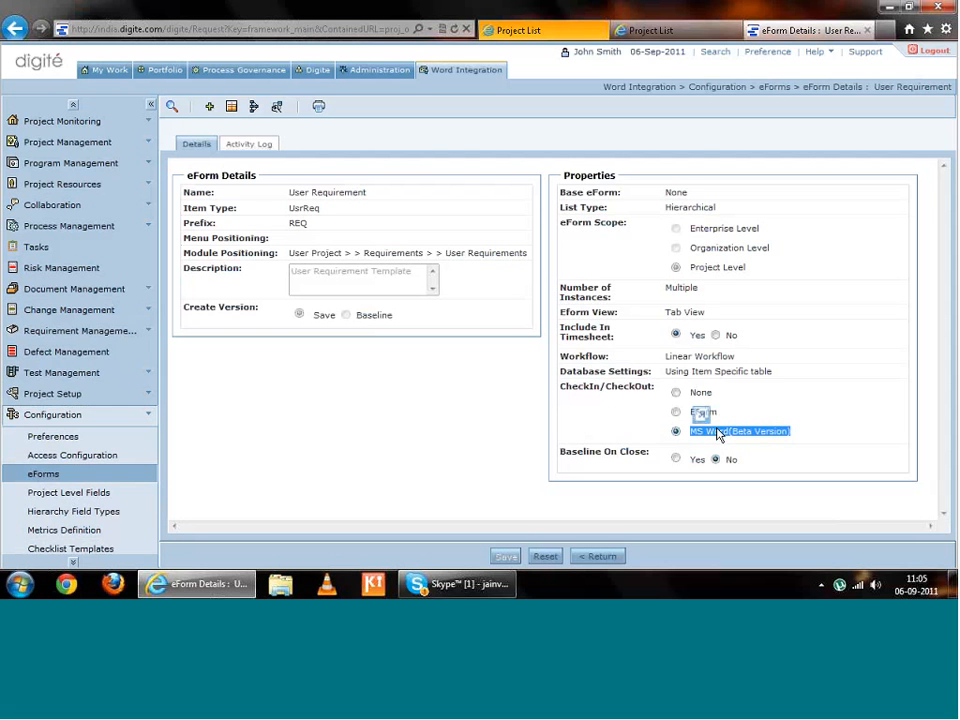
pyautogui.click(776, 461)
pyautogui.doubleClick(785, 433)
pyautogui.moveTo(785, 436); pyautogui.dragTo(696, 434)
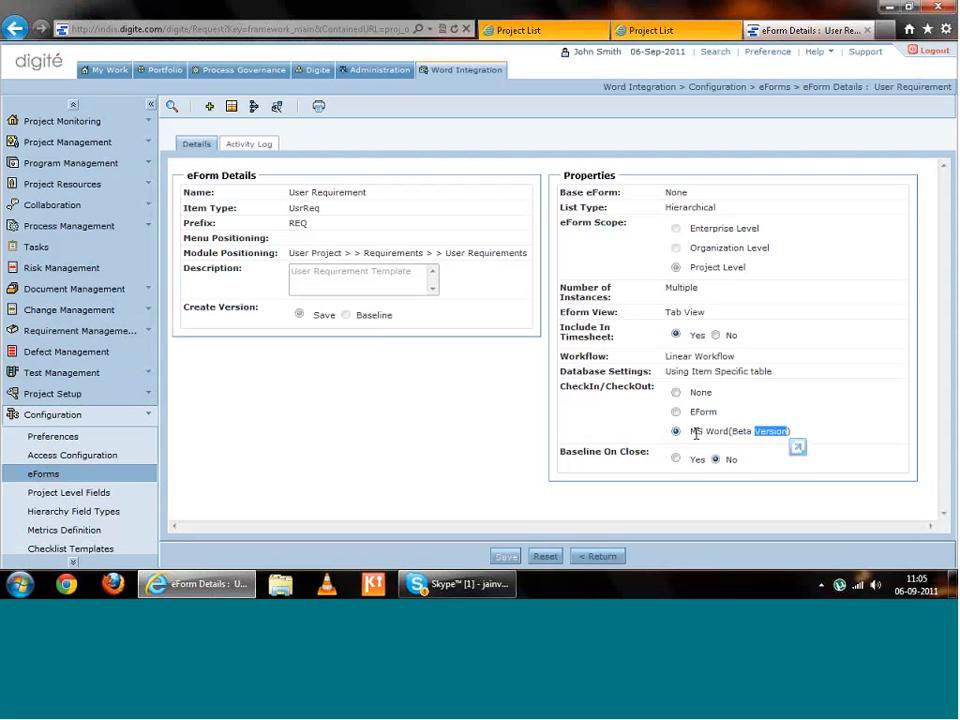
pyautogui.tripleClick(696, 434)
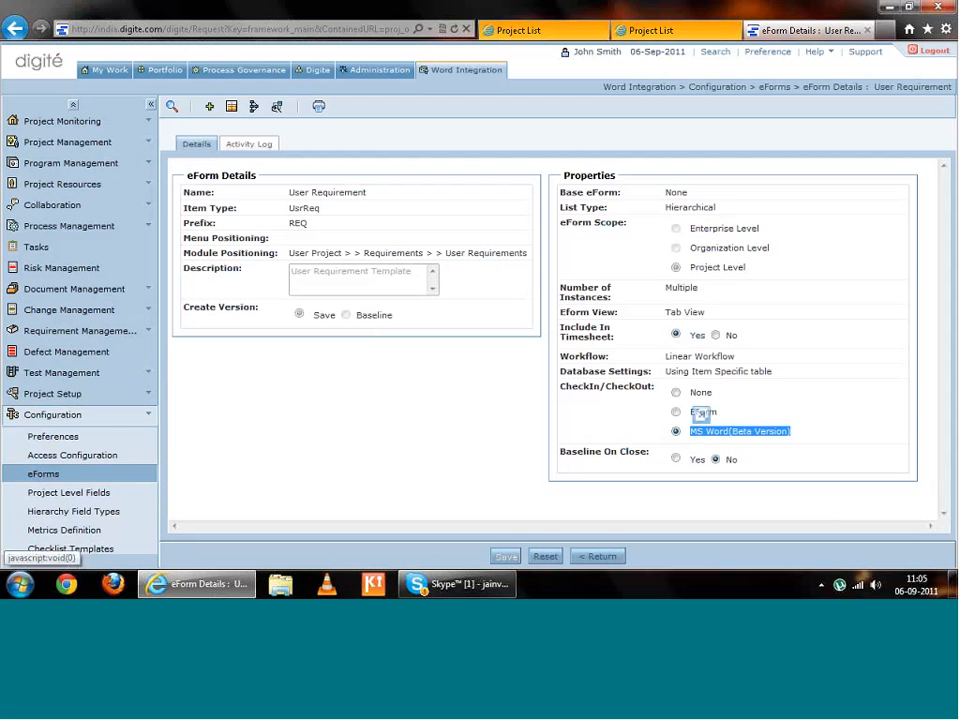
# - Go to the User Requirements list under Requirement Management
pyautogui.click(105, 415)
pyautogui.click(147, 339)
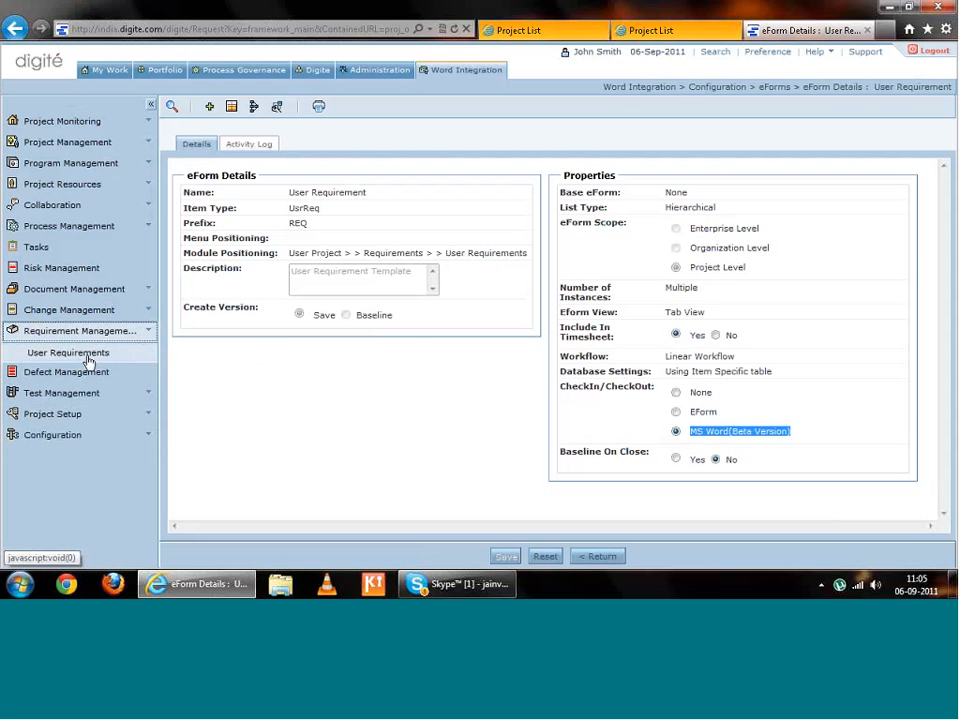
pyautogui.click(80, 354)
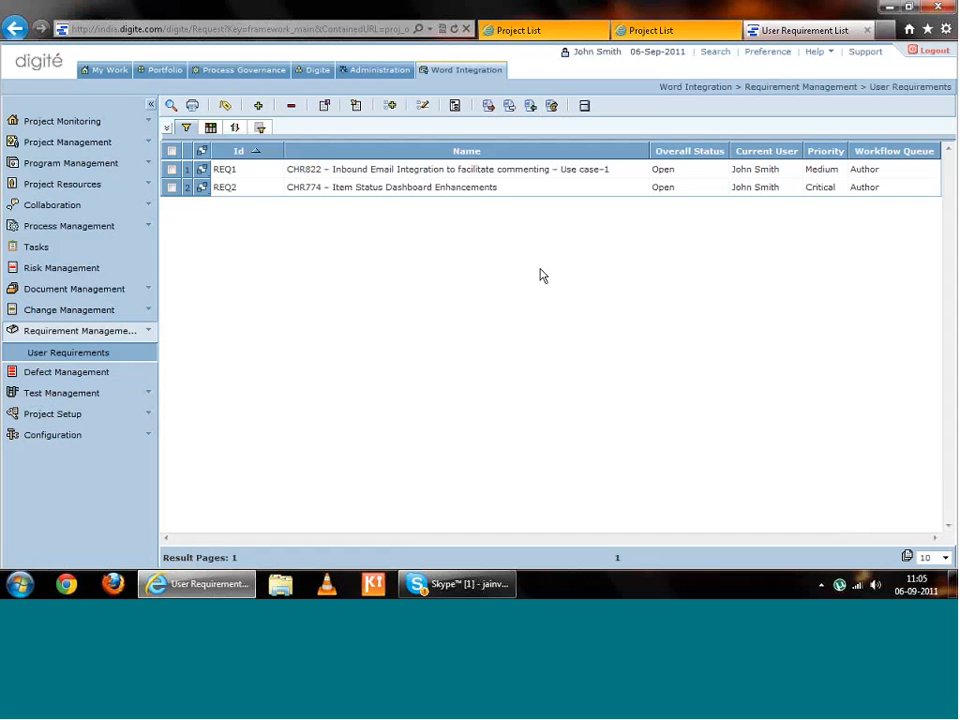
# - Open the section list of the User Requirement eForm from the project's eForms configuration
pyautogui.click(82, 438)
pyautogui.click(70, 476)
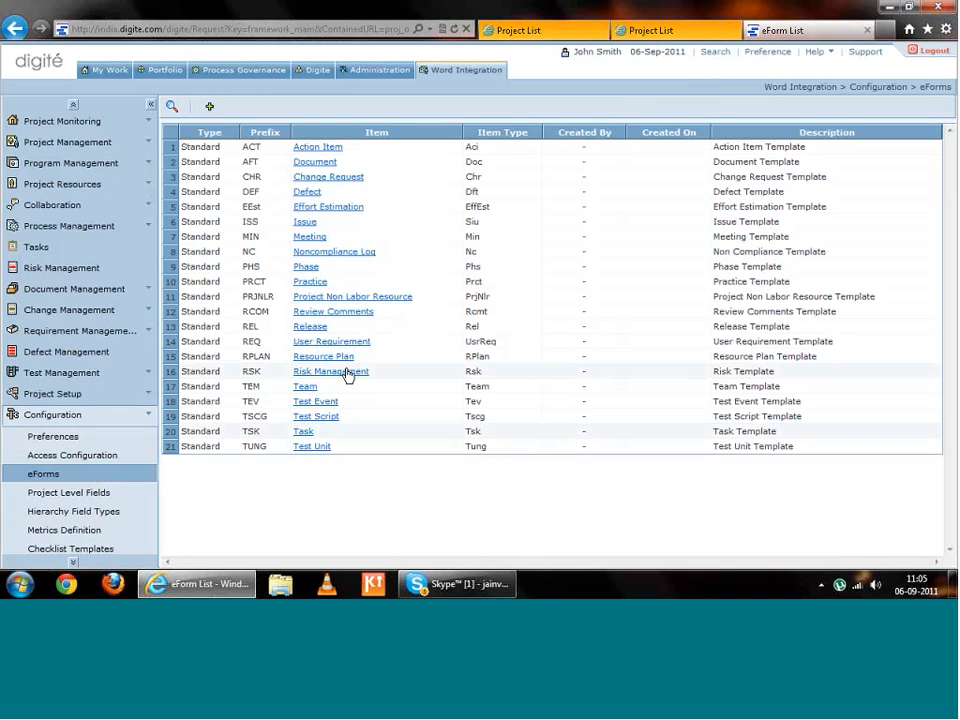
pyautogui.click(355, 344)
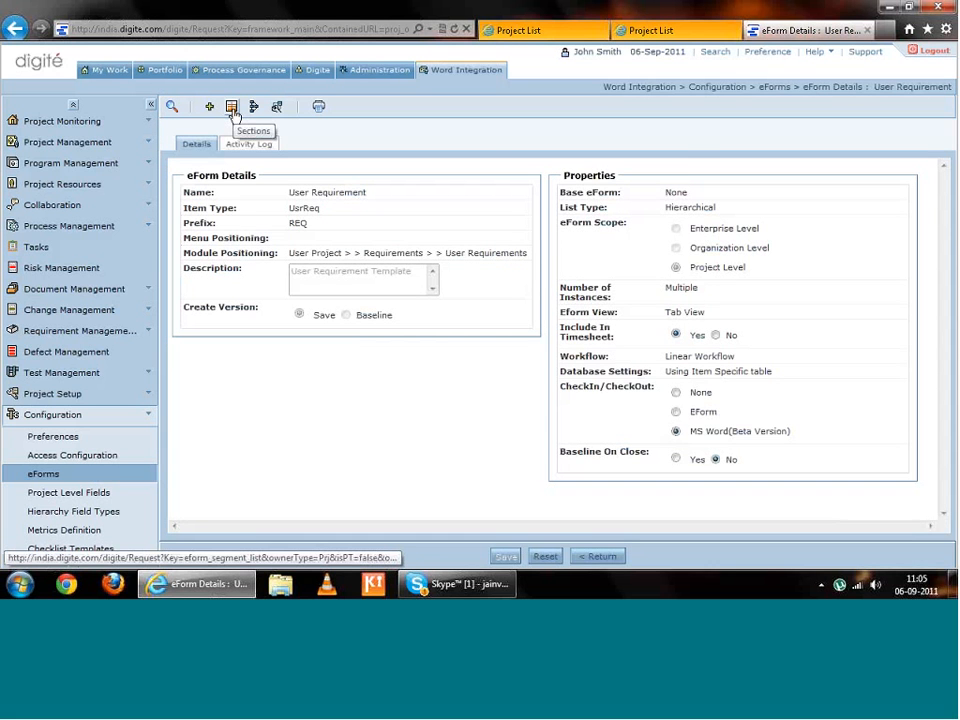
pyautogui.click(231, 108)
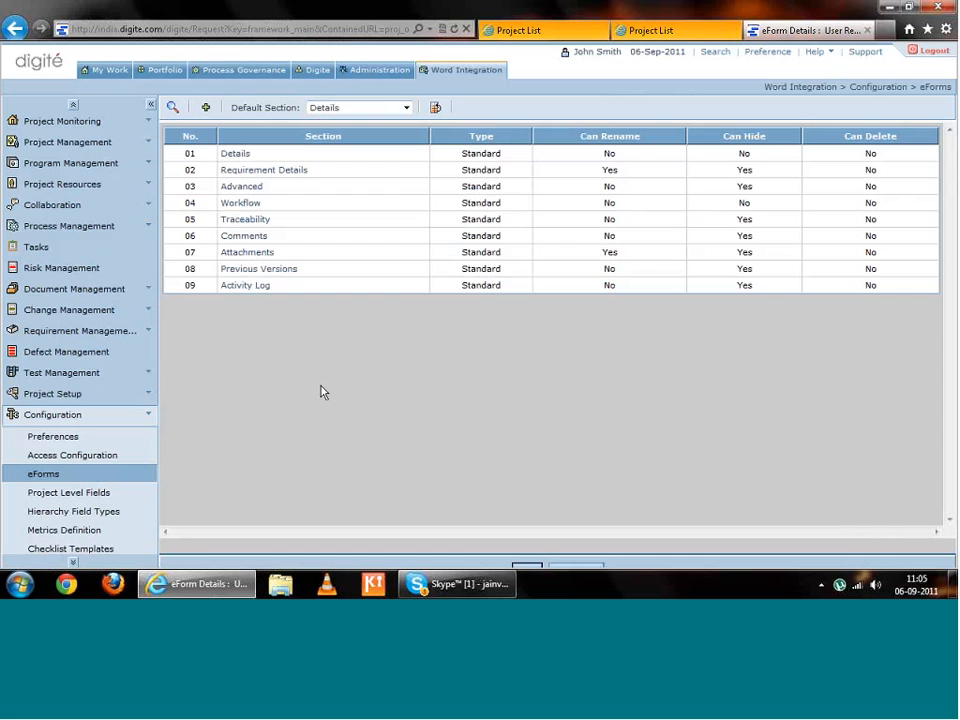
pyautogui.click(64, 476)
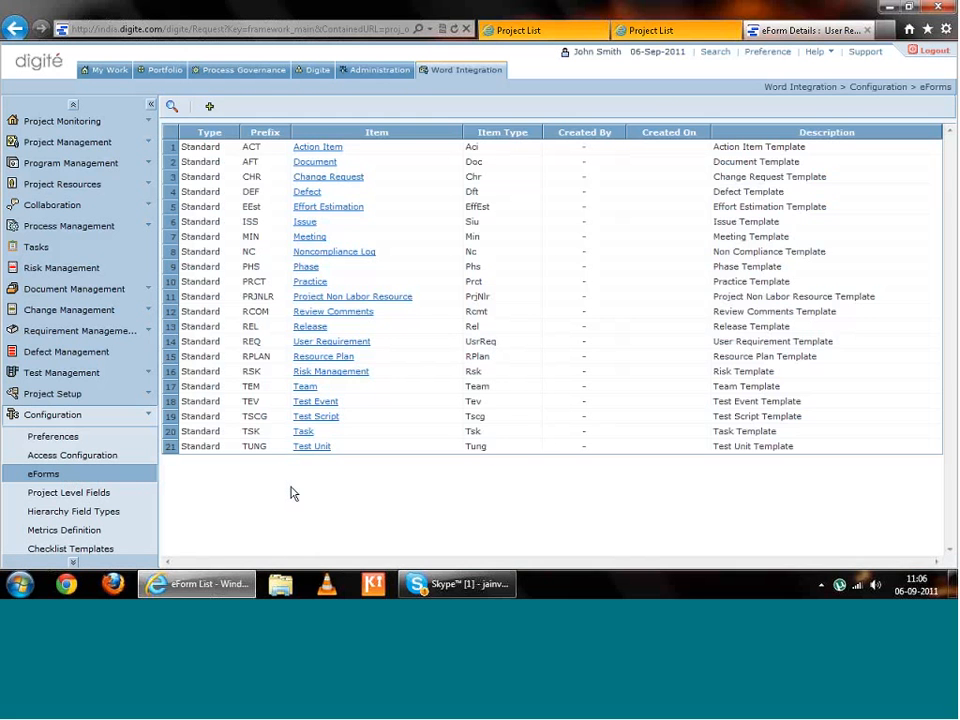
pyautogui.click(333, 342)
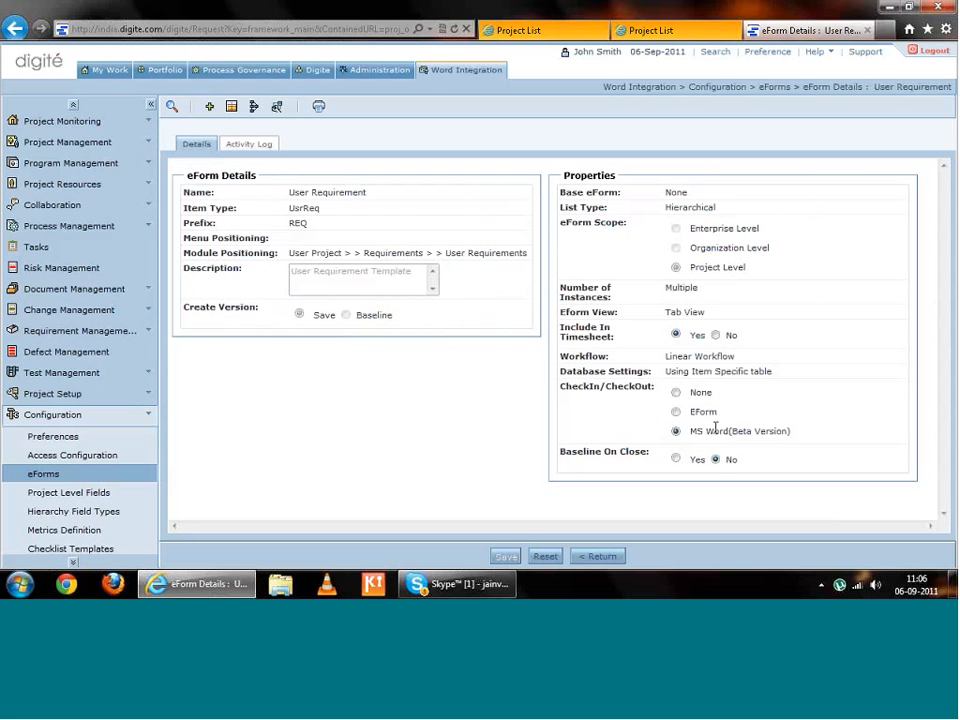
pyautogui.click(231, 106)
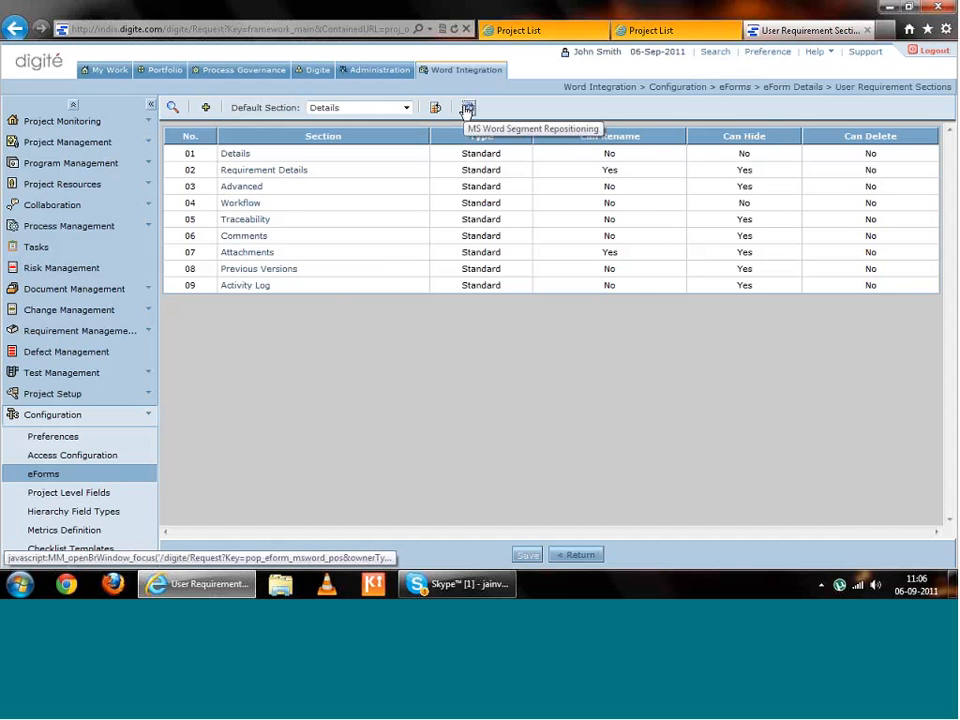
# - Review which segments are available for MS Word integration in MS Word Segment Repositioning, and leave it without saving
pyautogui.click(466, 108)
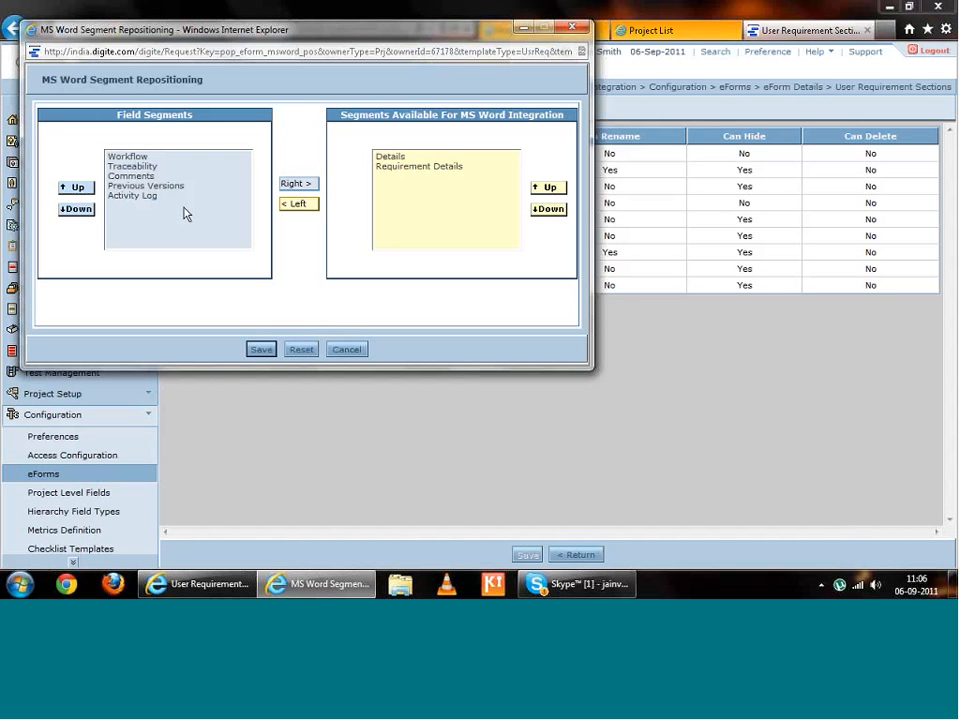
pyautogui.click(405, 158)
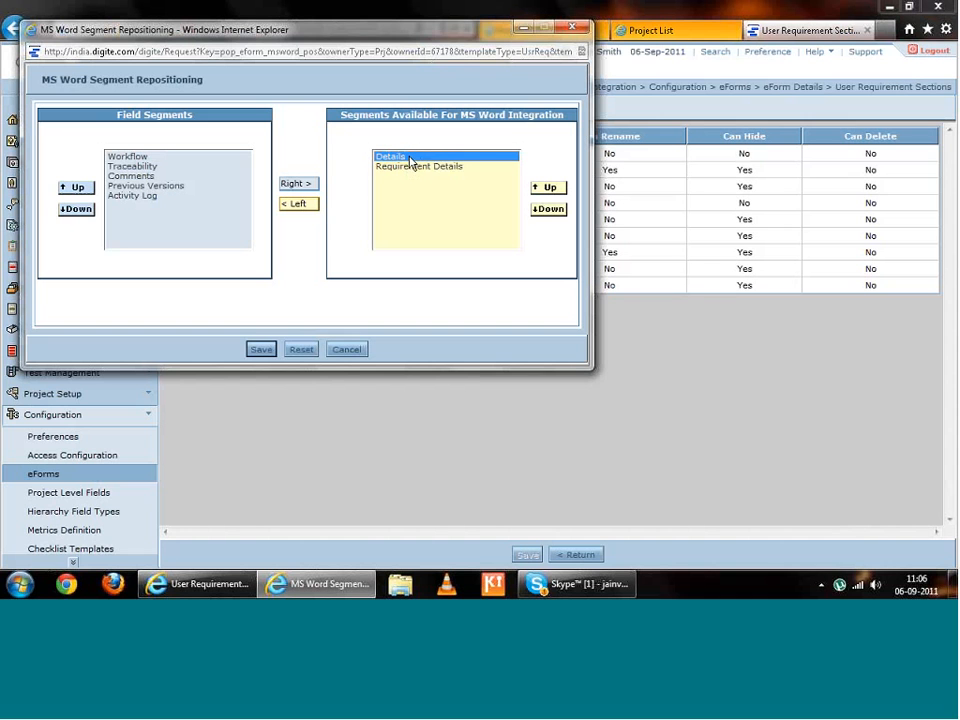
pyautogui.click(412, 167)
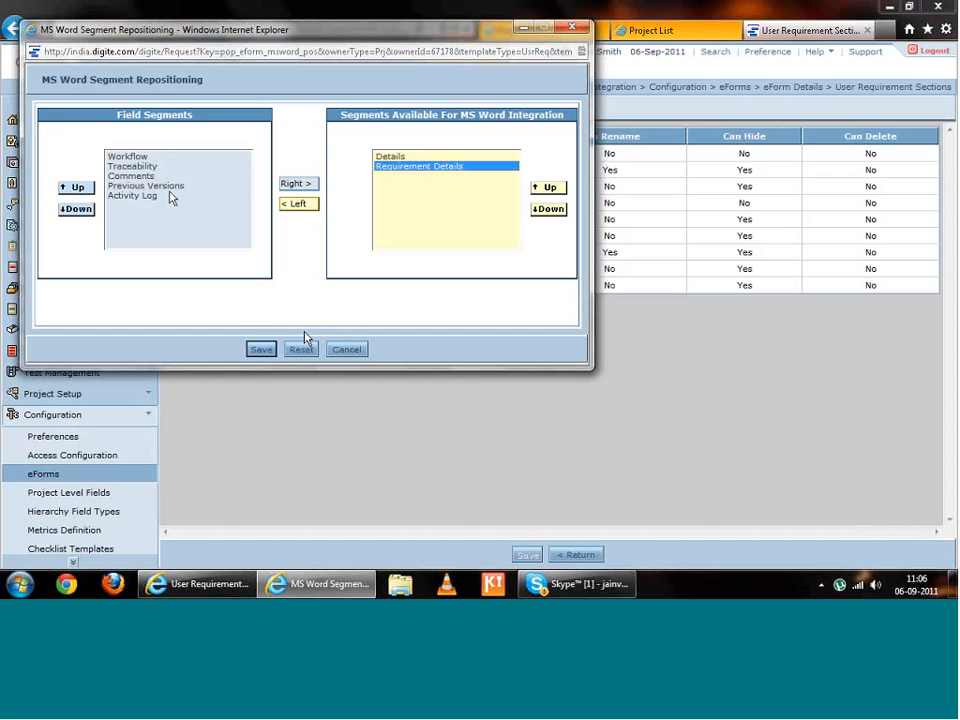
pyautogui.click(148, 158)
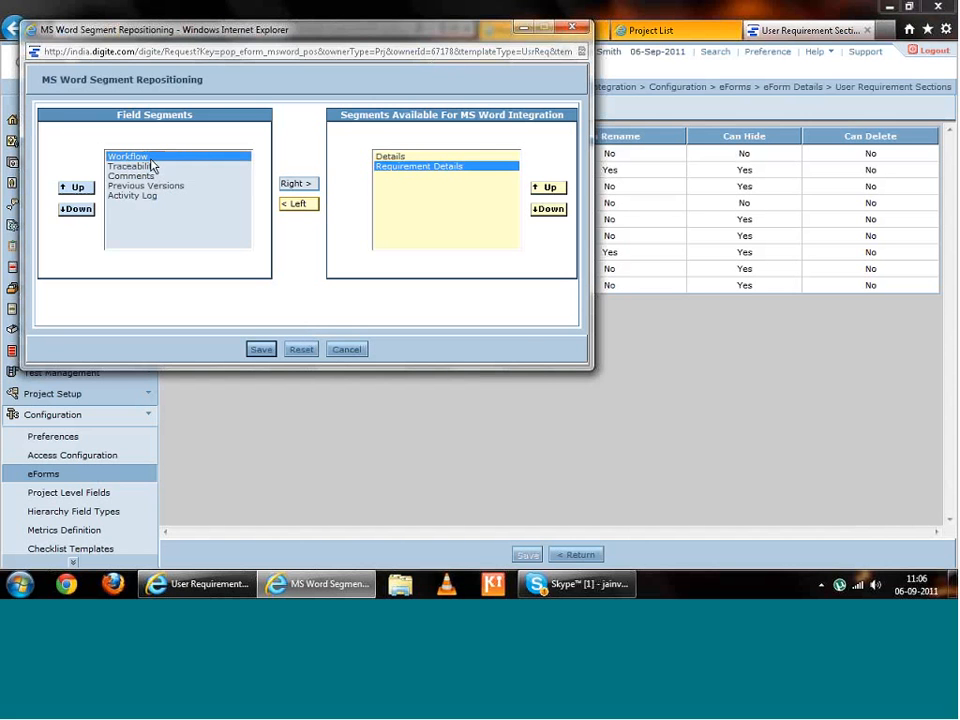
pyautogui.click(348, 350)
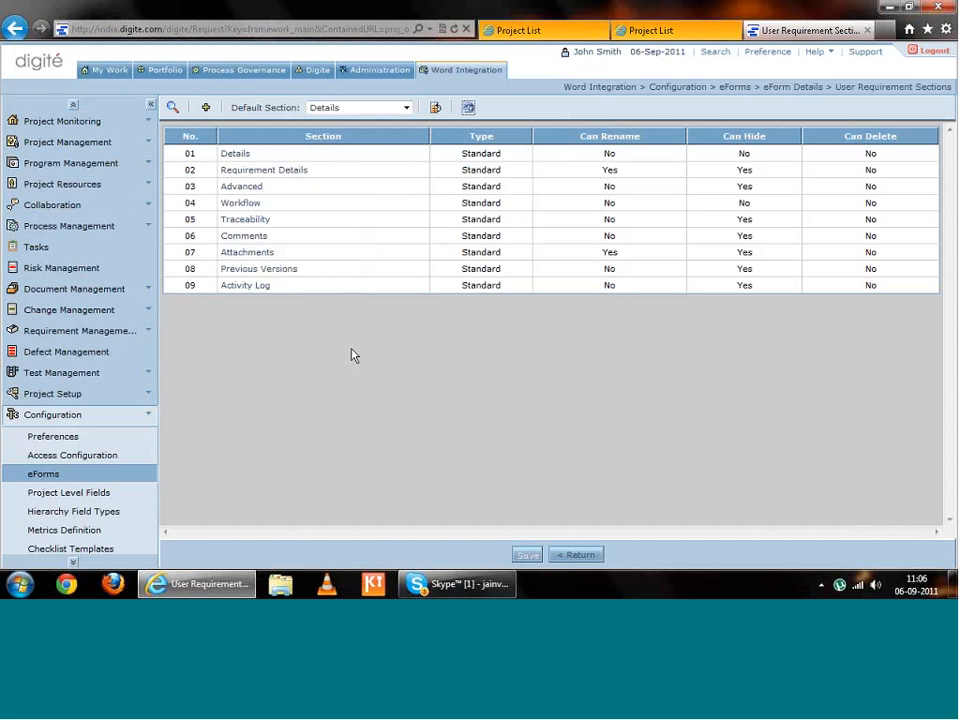
# - In the Details section's MS Word field order, move Current User down one place below Date Identified and save the order
pyautogui.click(241, 157)
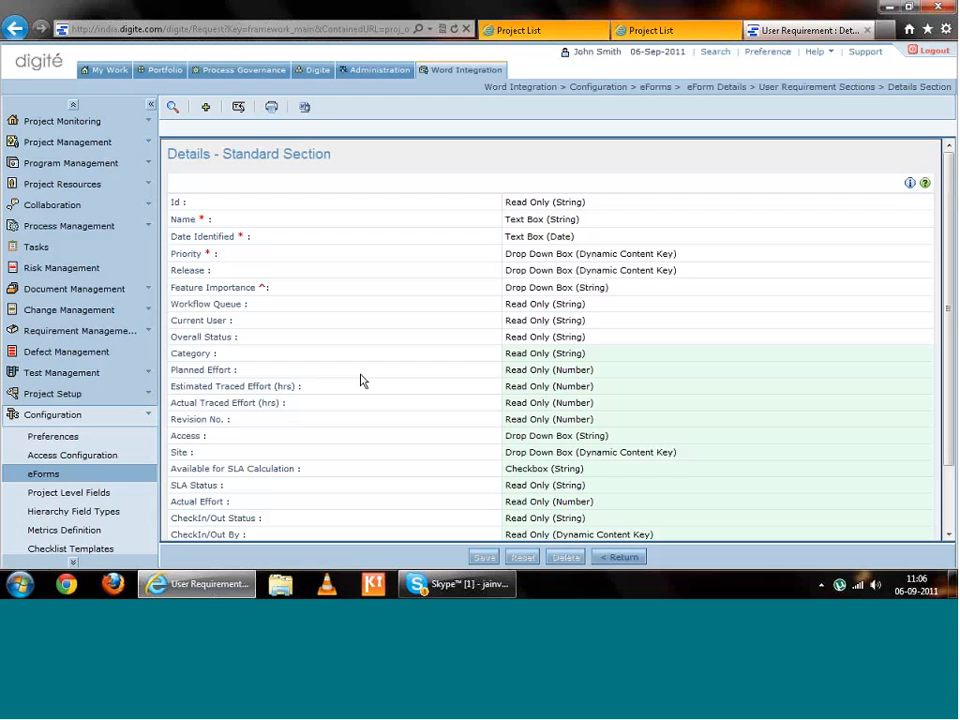
pyautogui.click(305, 107)
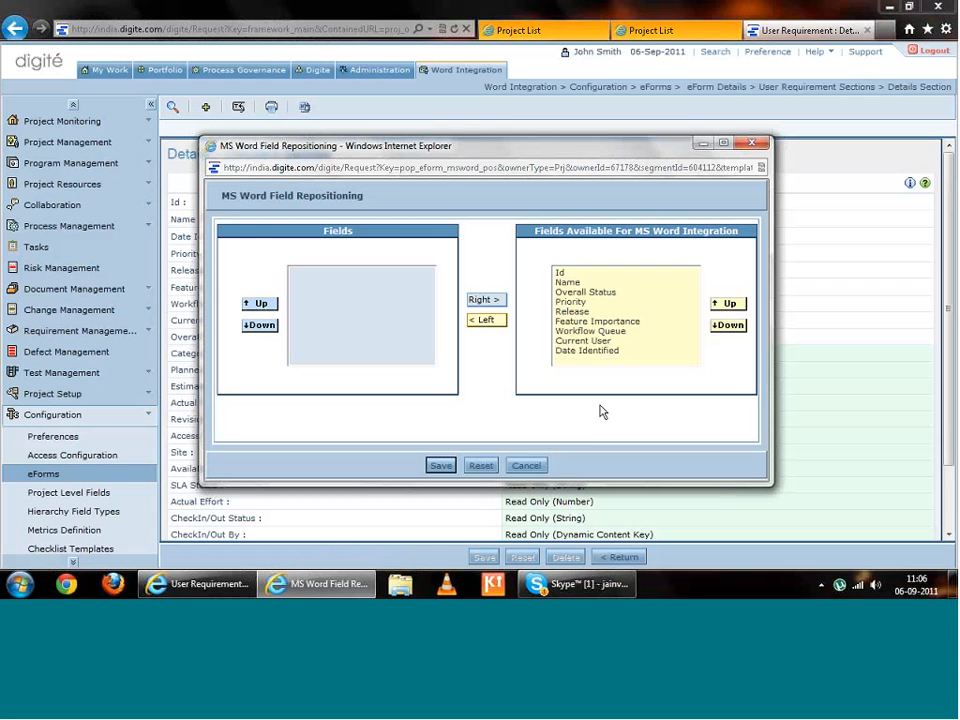
pyautogui.click(604, 284)
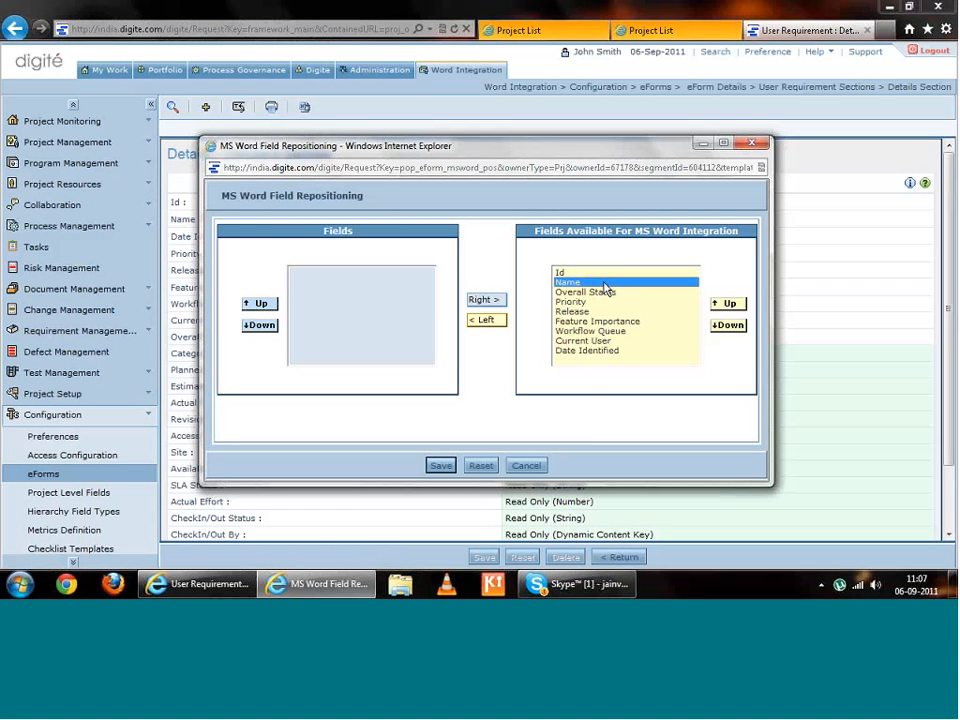
pyautogui.press('Down')
pyautogui.press('Down')
pyautogui.press('Down')
pyautogui.press('Down')
pyautogui.press('Down')
pyautogui.press('Down')
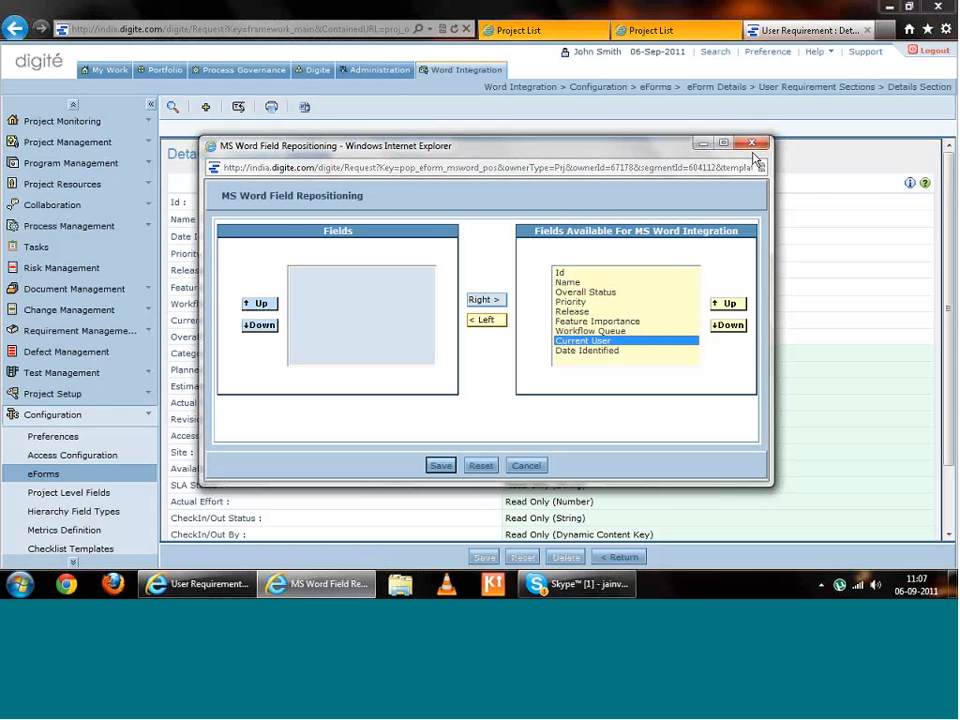
pyautogui.click(728, 326)
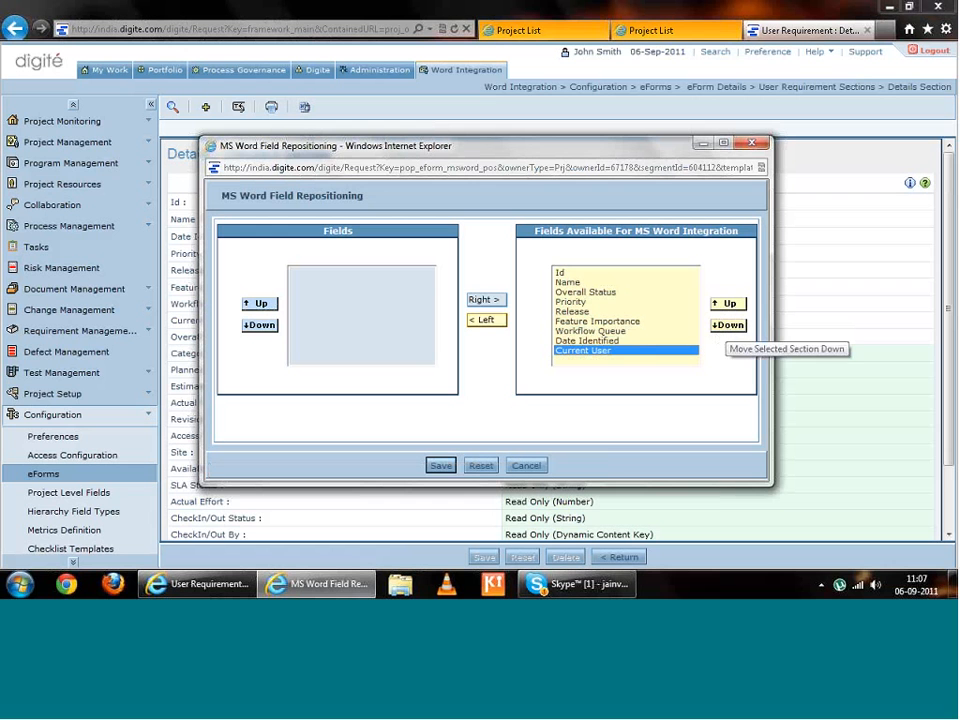
pyautogui.click(441, 466)
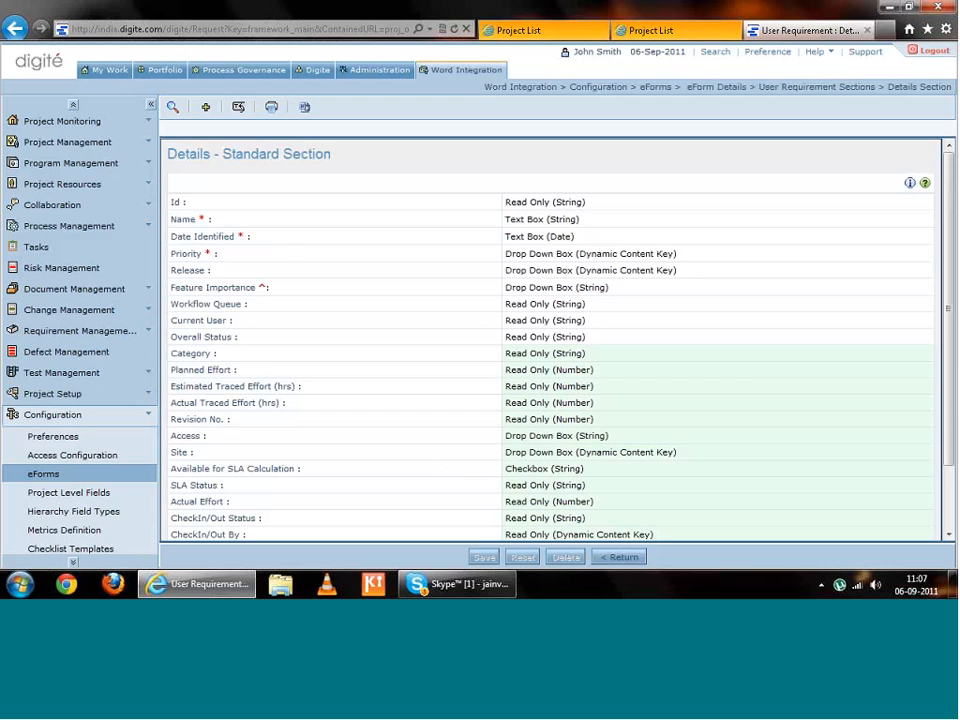
# - Return to the User Requirement eForm's details and open its print setup
pyautogui.click(624, 557)
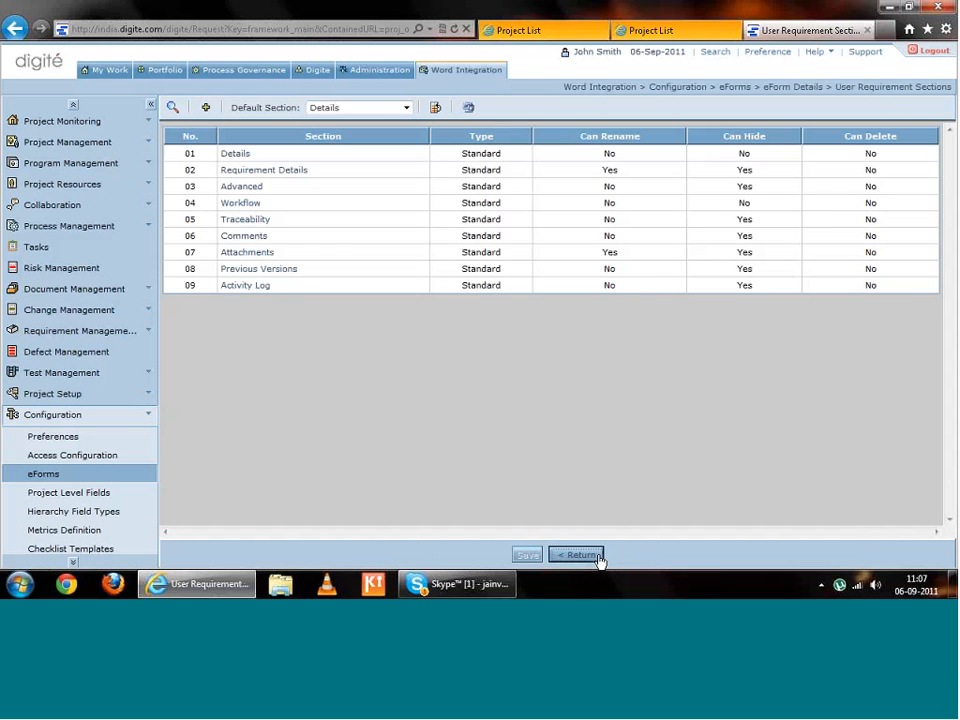
pyautogui.click(598, 557)
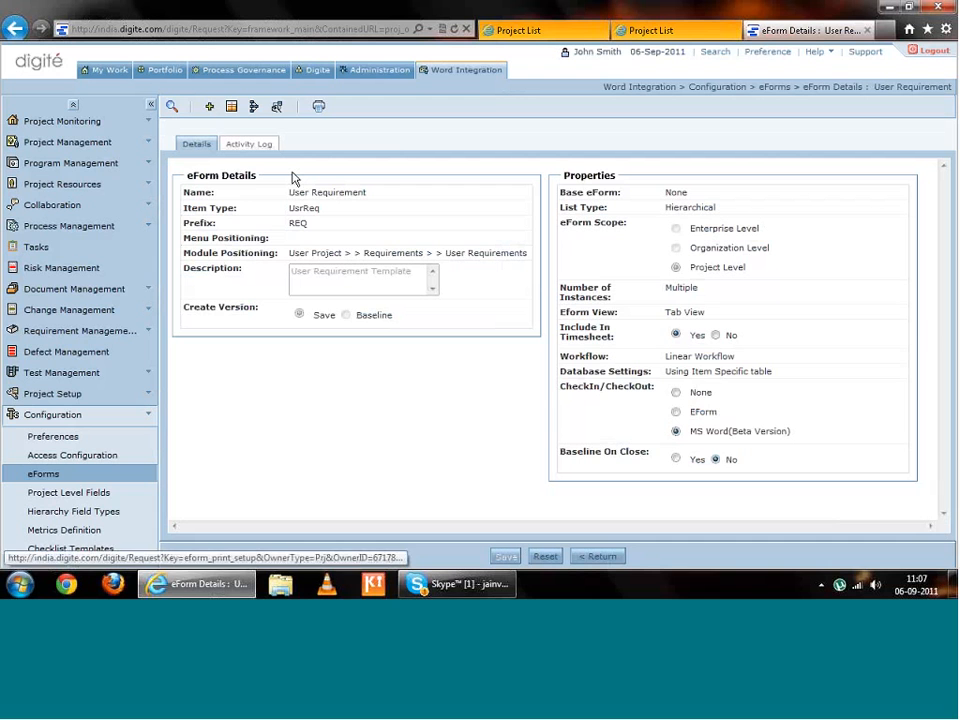
pyautogui.click(318, 108)
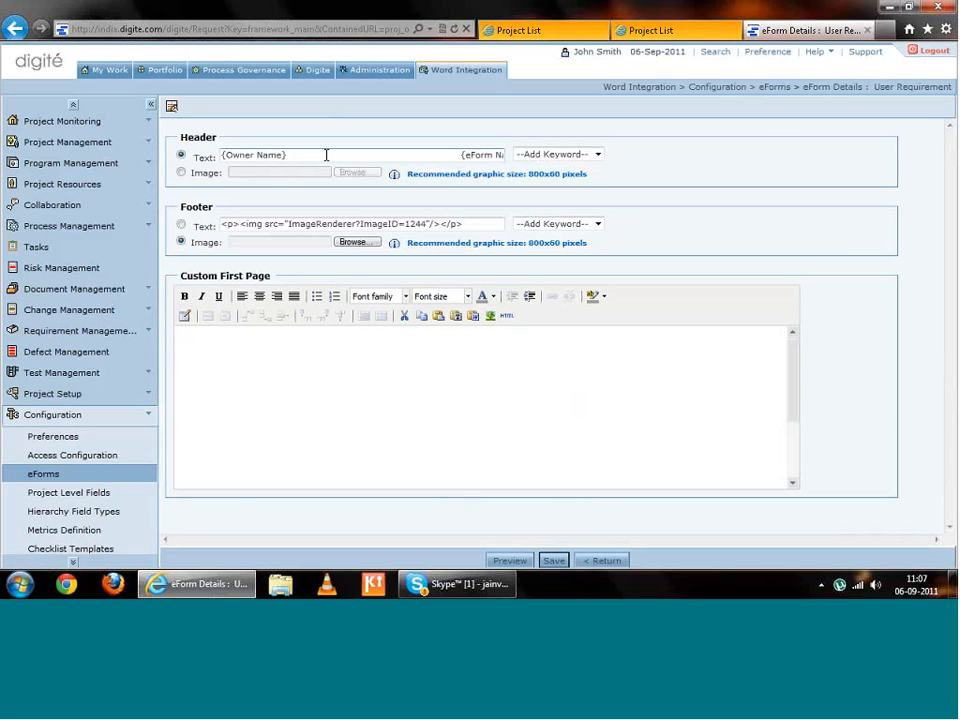
# - Examine the header text and its available keywords, the footer text, and the custom first page editor in the print setup
pyautogui.click(567, 157)
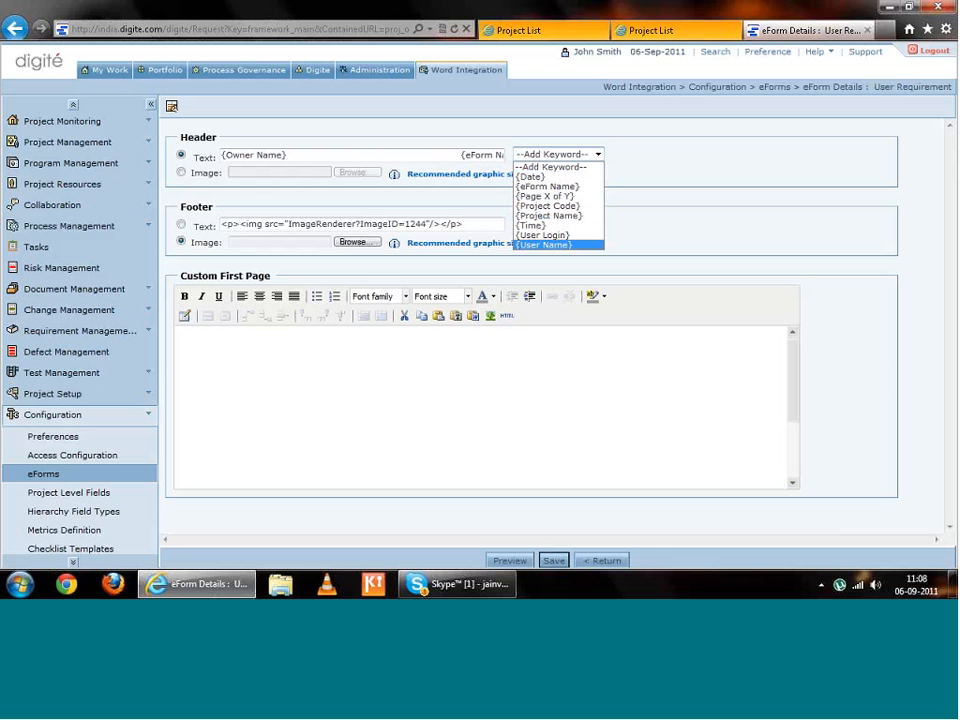
pyautogui.click(396, 155)
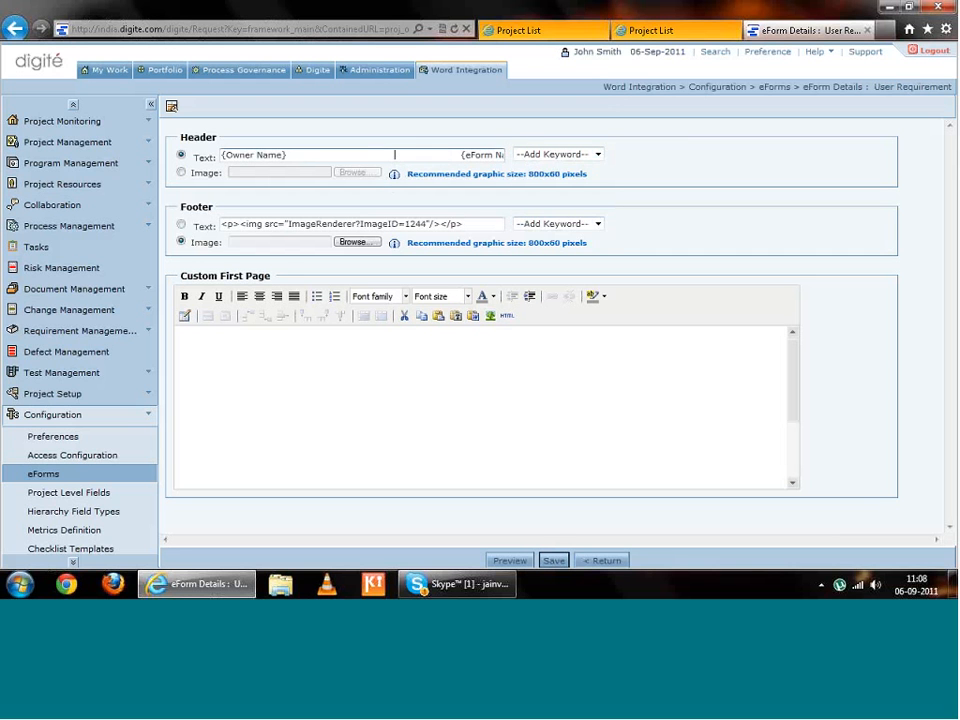
pyautogui.click(405, 224)
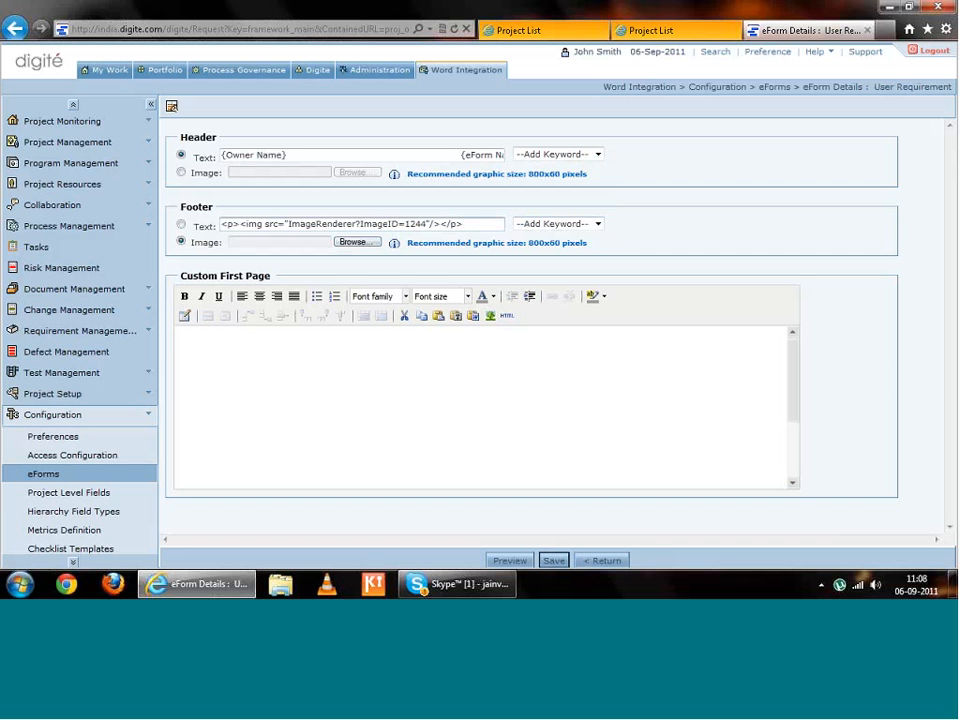
pyautogui.click(679, 437)
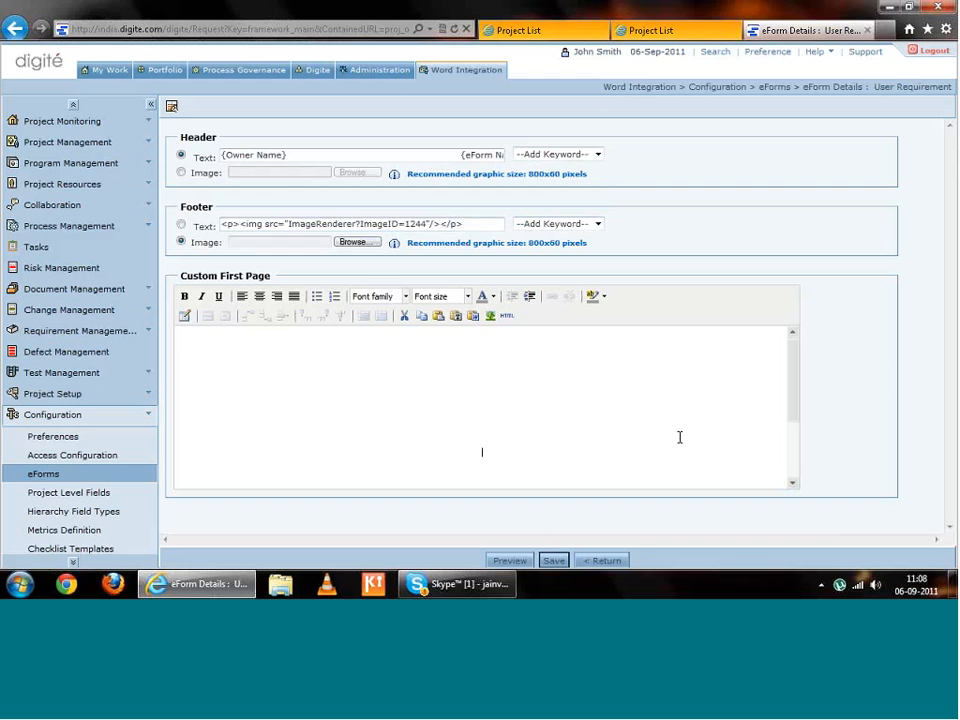
# - Examine the custom first page's title and logo image in the print setup, and leave it without saving
pyautogui.click(792, 482)
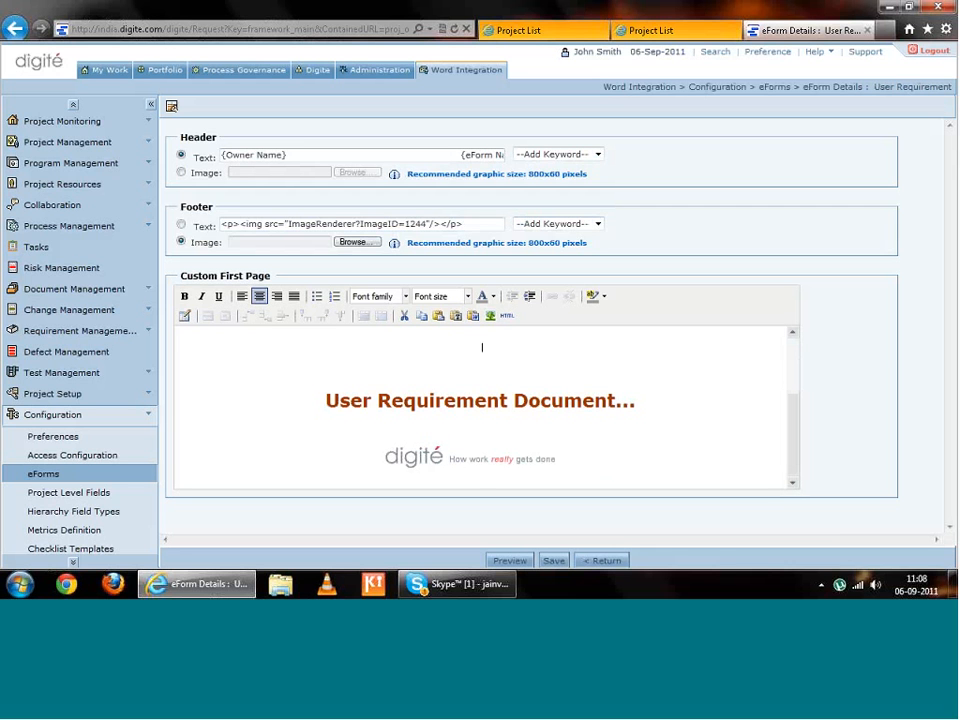
pyautogui.hotkey('ctrl', 'a')
pyautogui.click(525, 459)
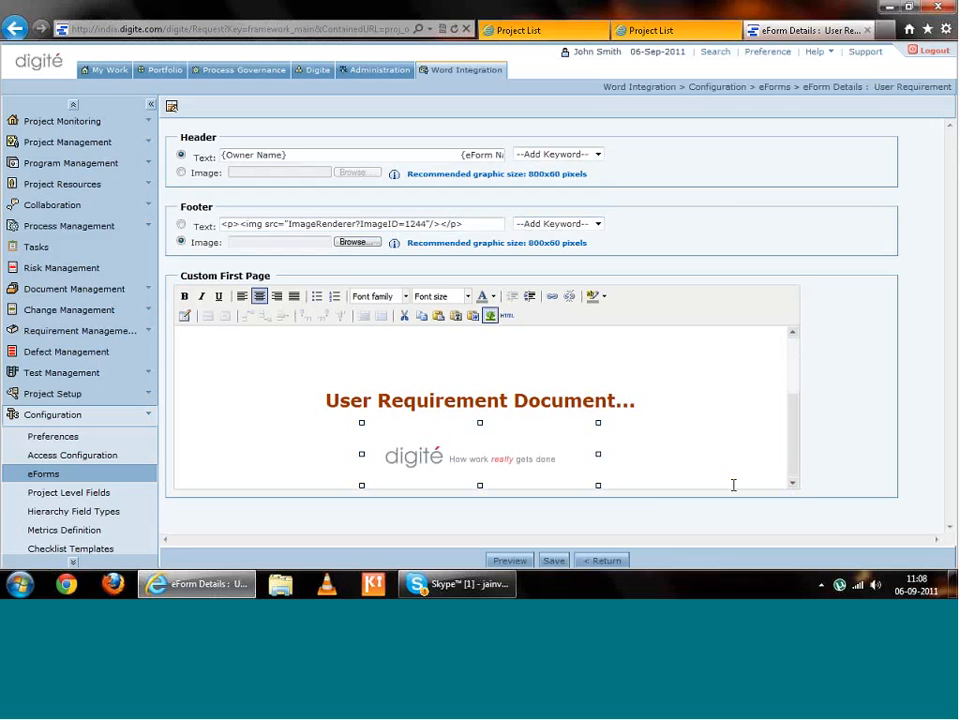
pyautogui.click(491, 316)
pyautogui.click(601, 560)
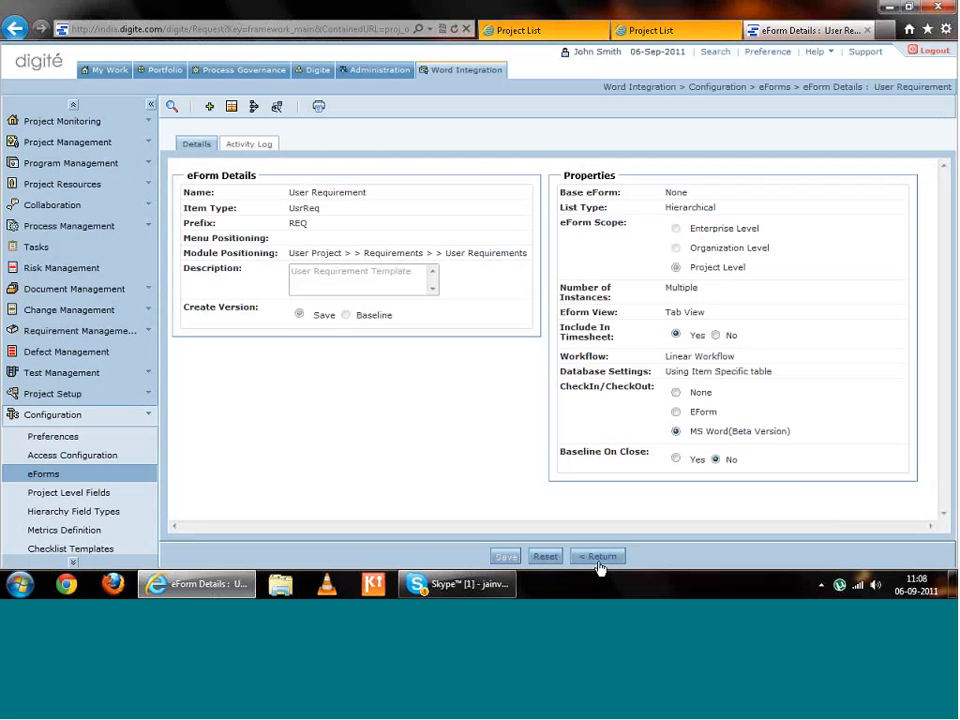
# - Leave the User Requirement eForm details, open the User Requirements list under Requirement Management, and collapse the side navigation
pyautogui.click(601, 559)
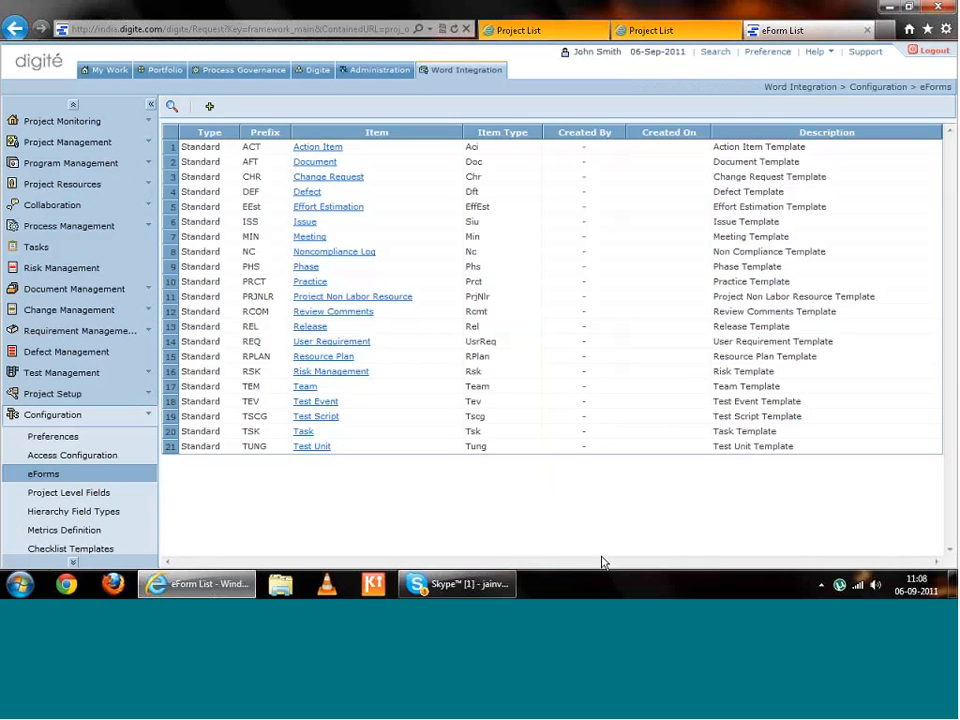
pyautogui.click(113, 418)
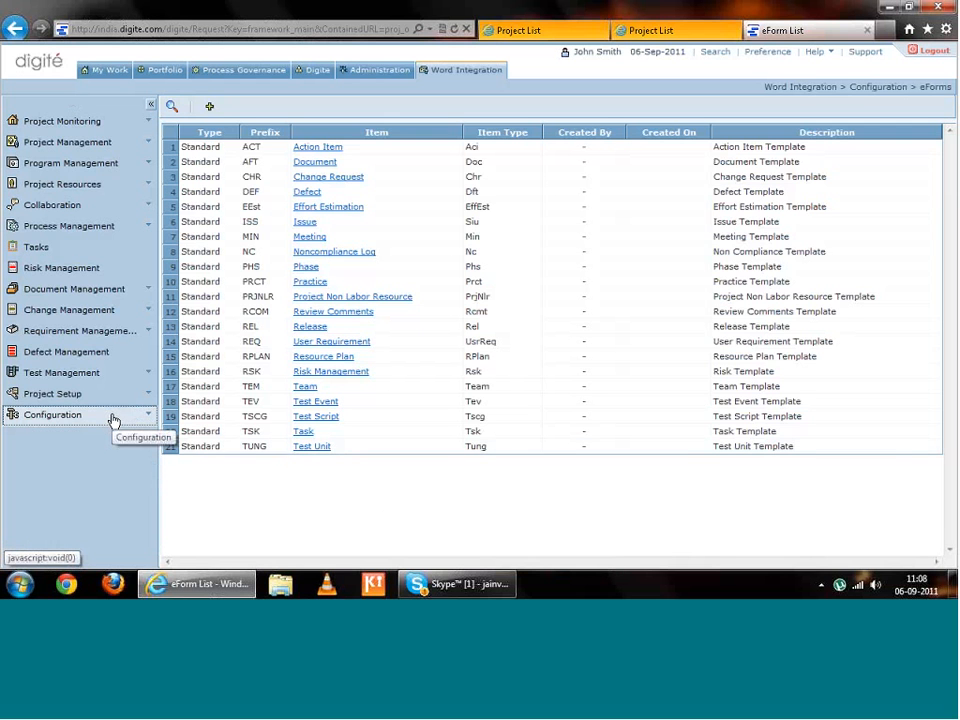
pyautogui.click(112, 330)
pyautogui.click(95, 356)
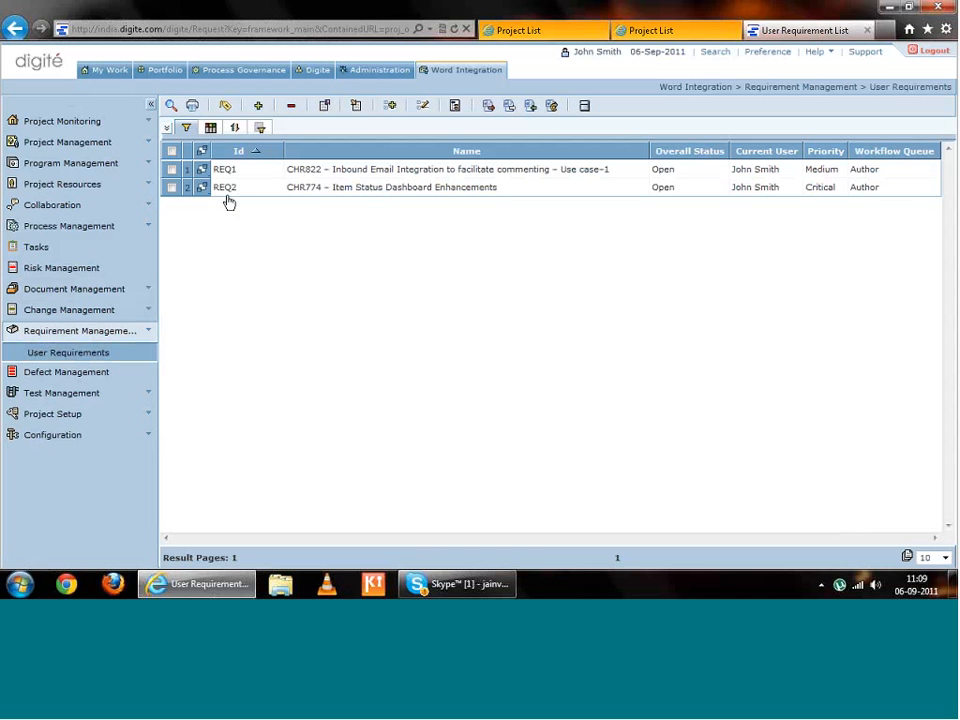
pyautogui.click(152, 104)
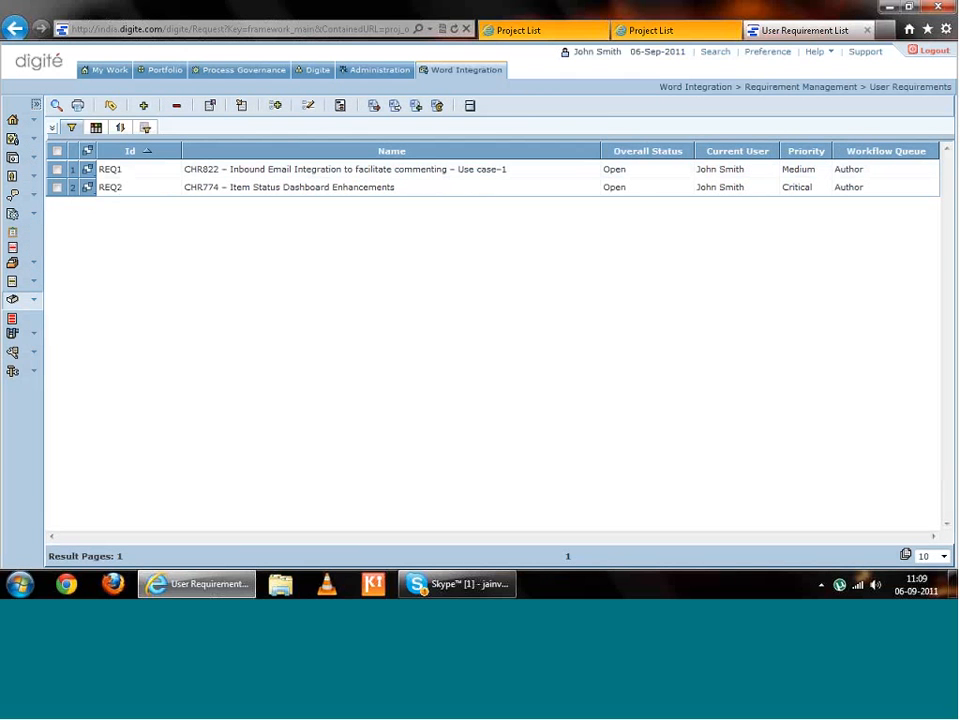
pyautogui.click(57, 151)
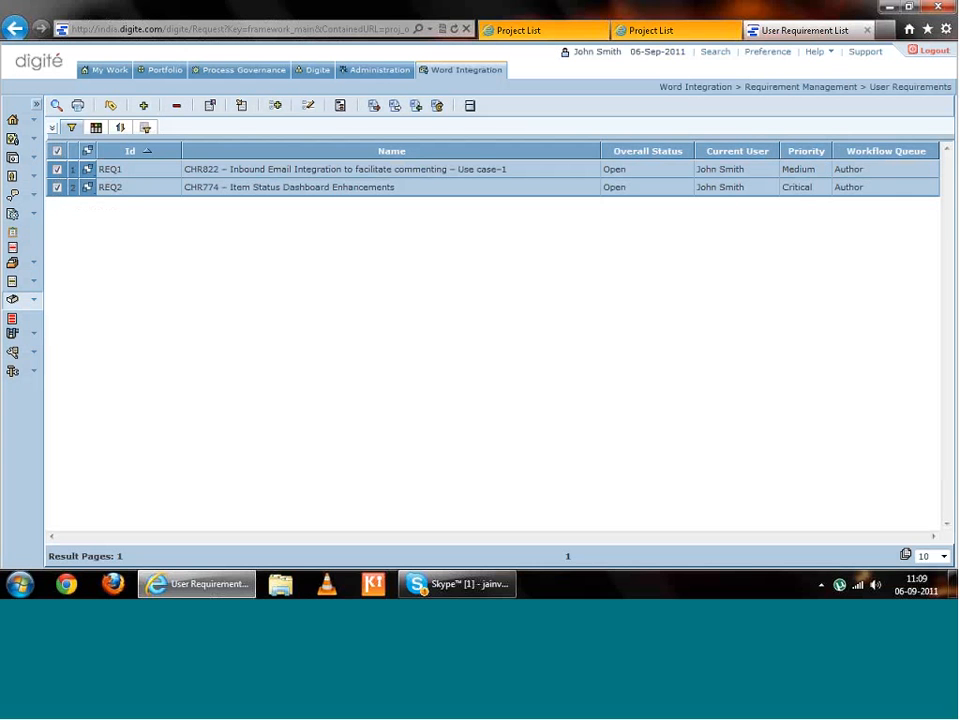
pyautogui.click(57, 151)
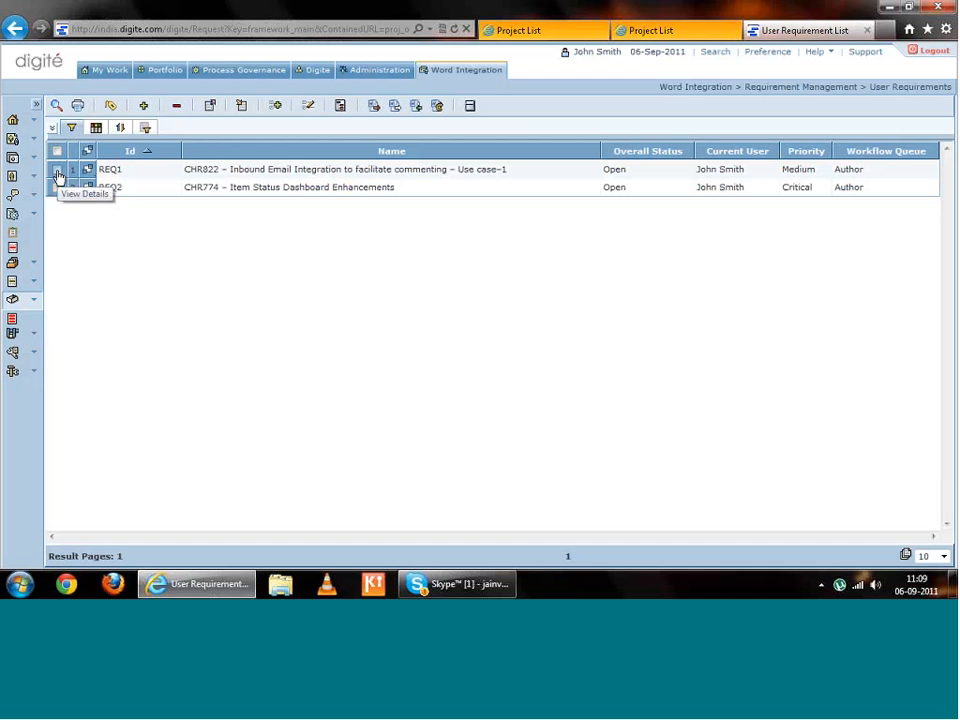
pyautogui.click(57, 170)
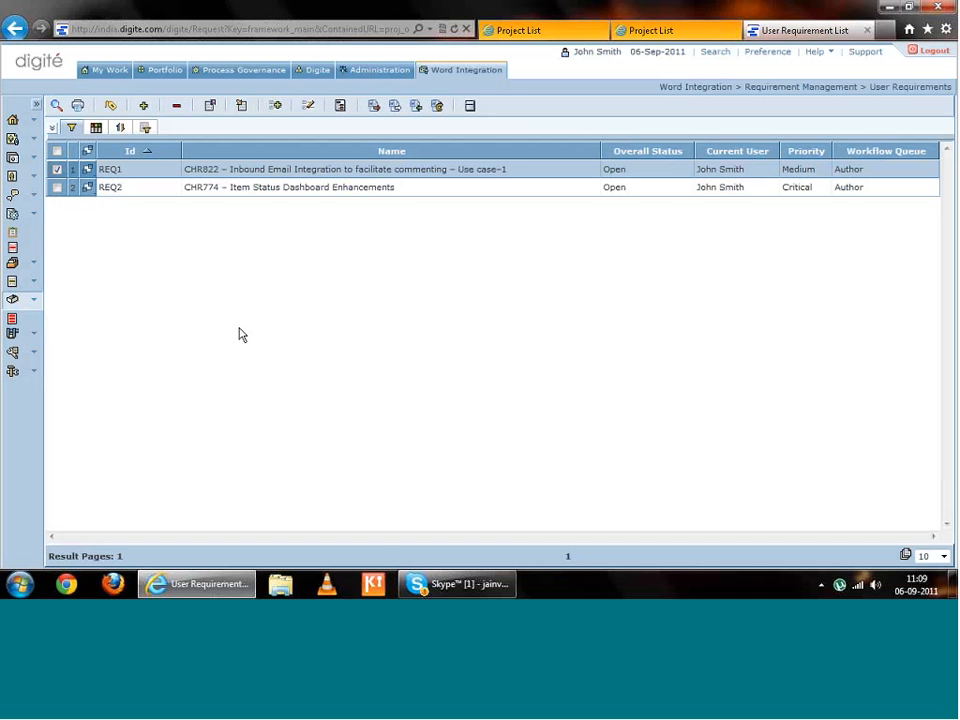
pyautogui.click(375, 115)
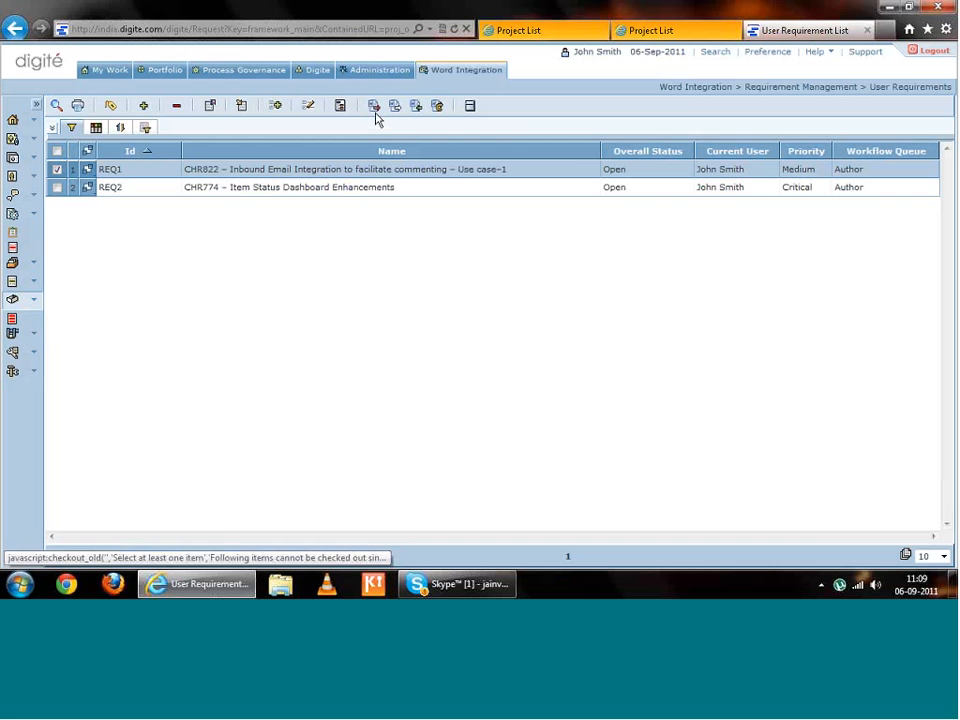
pyautogui.click(620, 349)
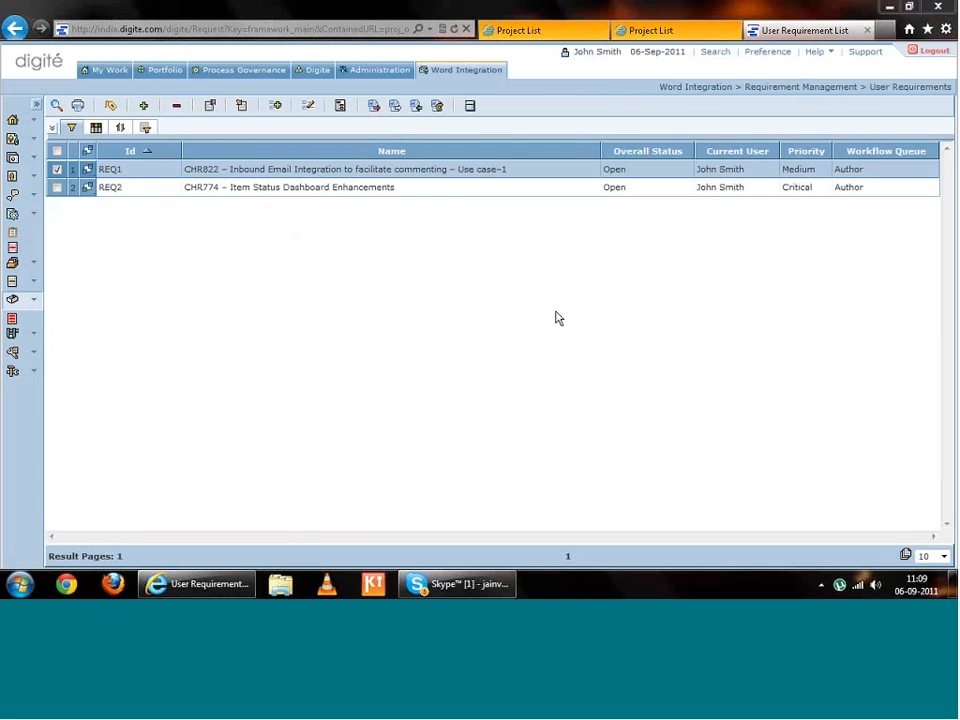
pyautogui.click(438, 110)
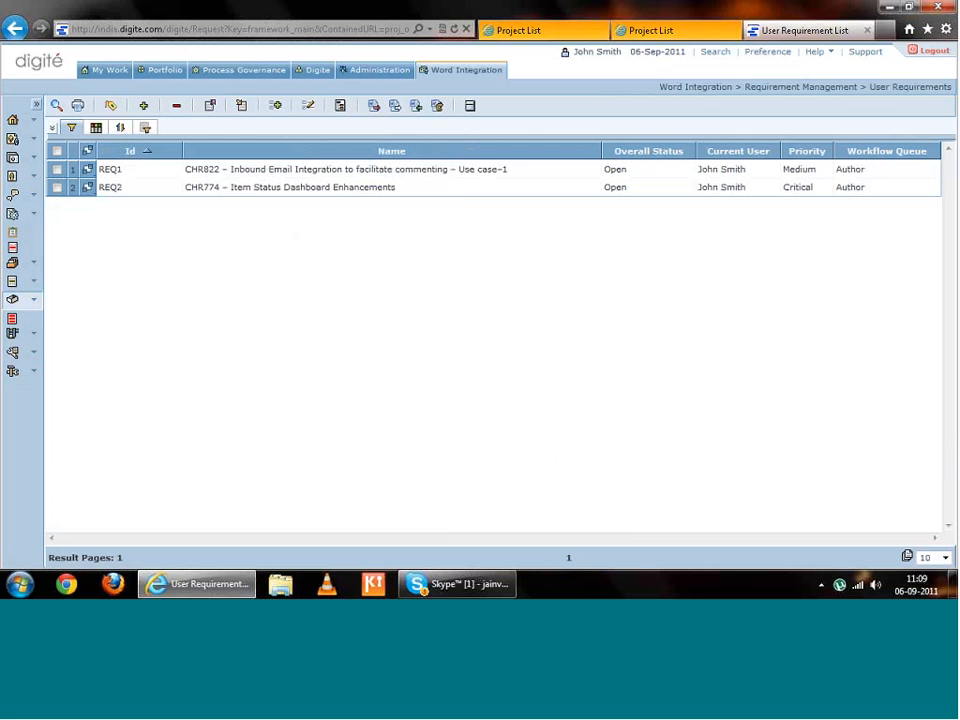
# - Start an MS Word checkout of requirement REQ1, review the Selected Fields option, and set the checkout scope to All Fields
pyautogui.click(57, 169)
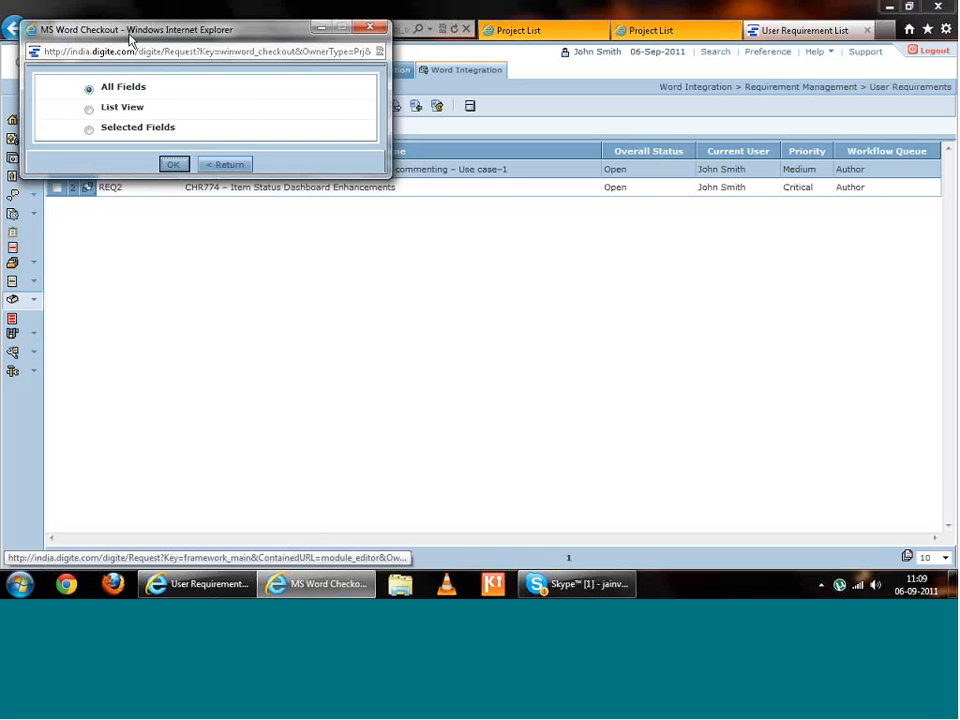
pyautogui.moveTo(129, 40); pyautogui.dragTo(245, 303)
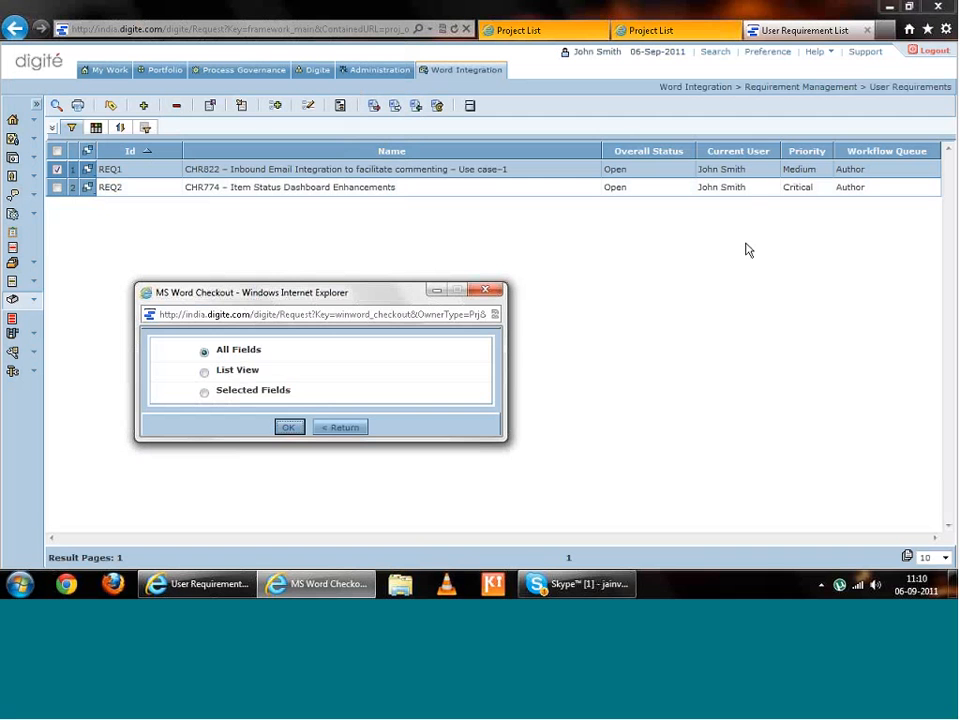
pyautogui.click(205, 392)
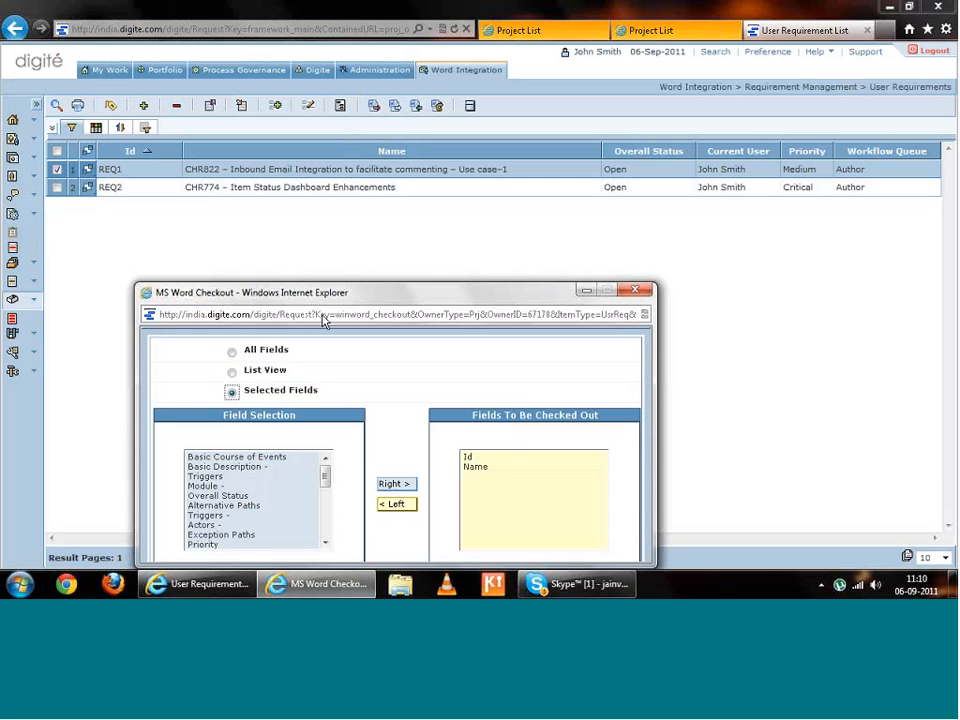
pyautogui.moveTo(328, 291); pyautogui.dragTo(314, 153)
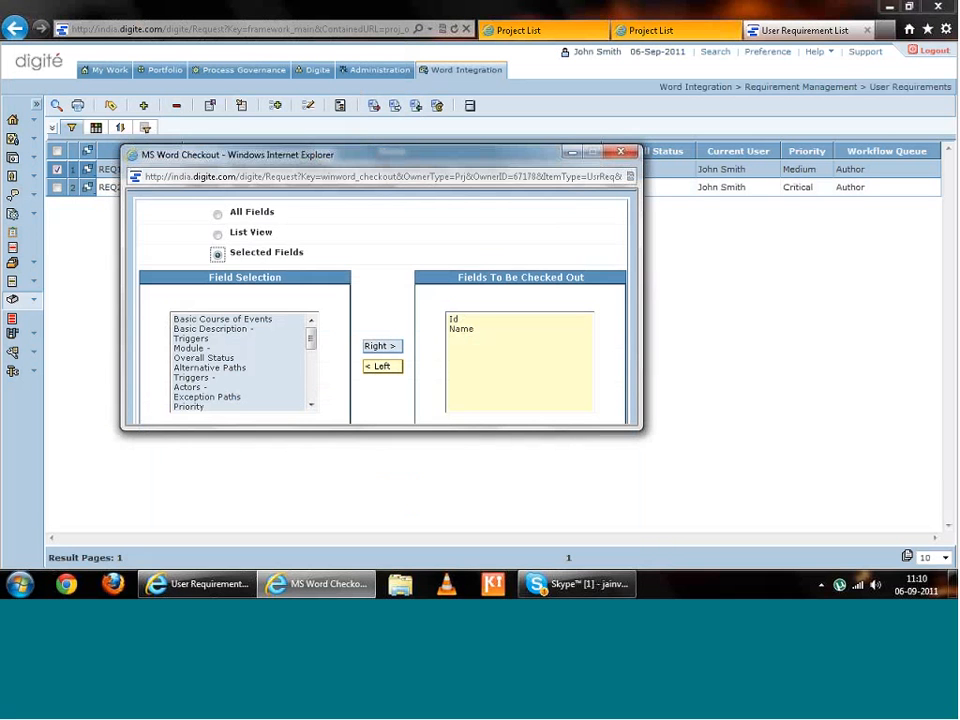
pyautogui.click(217, 216)
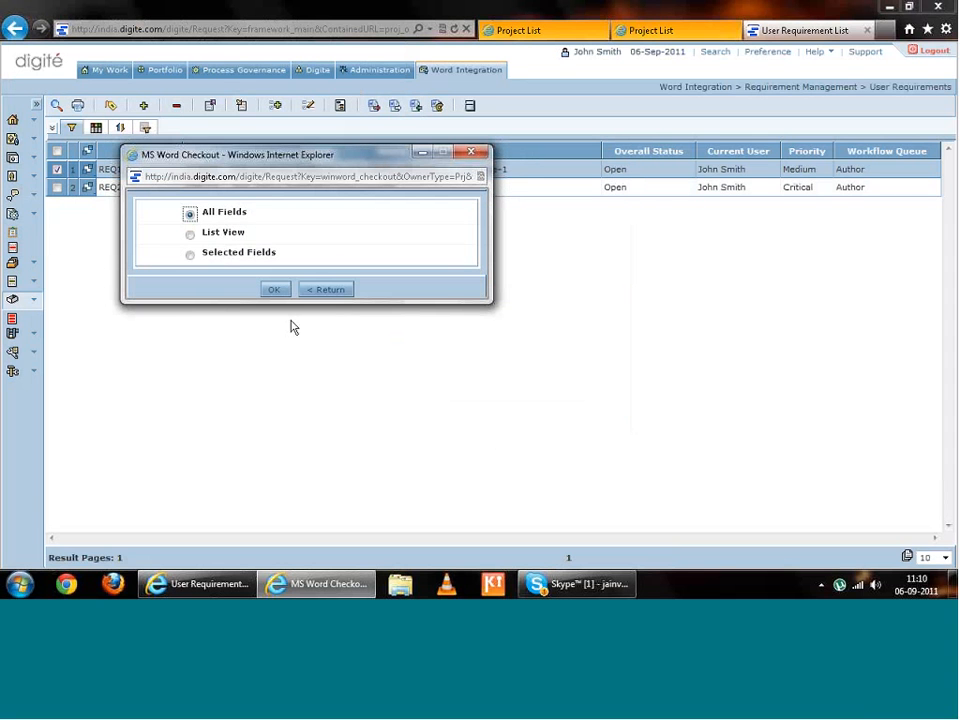
# - Confirm the REQ1 checkout, save the generated Word document, and open it from the downloads list
pyautogui.click(279, 291)
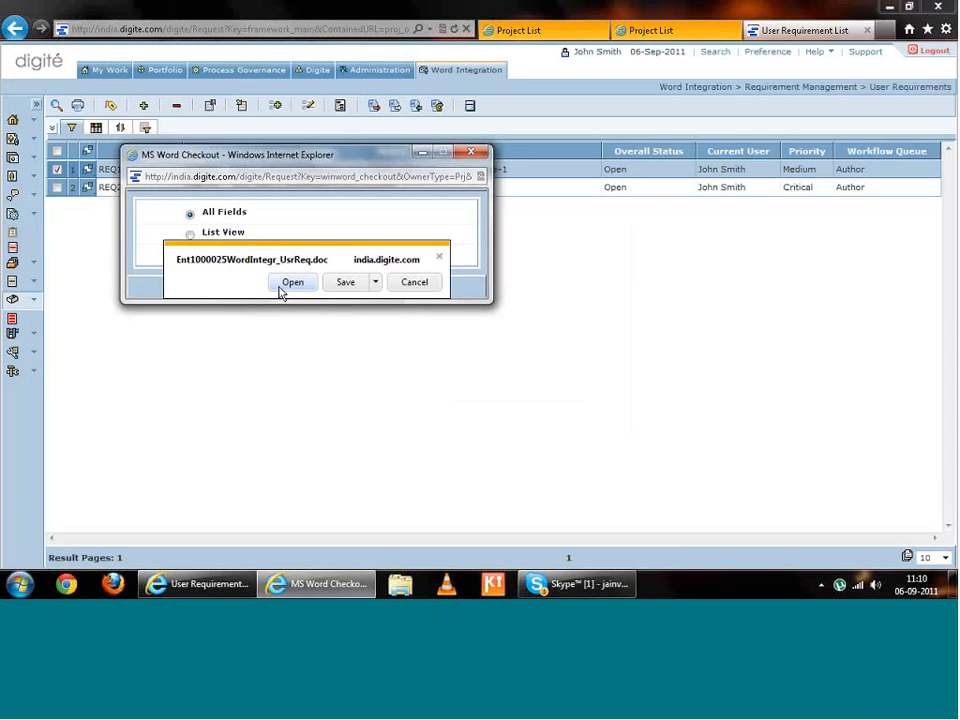
pyautogui.click(345, 283)
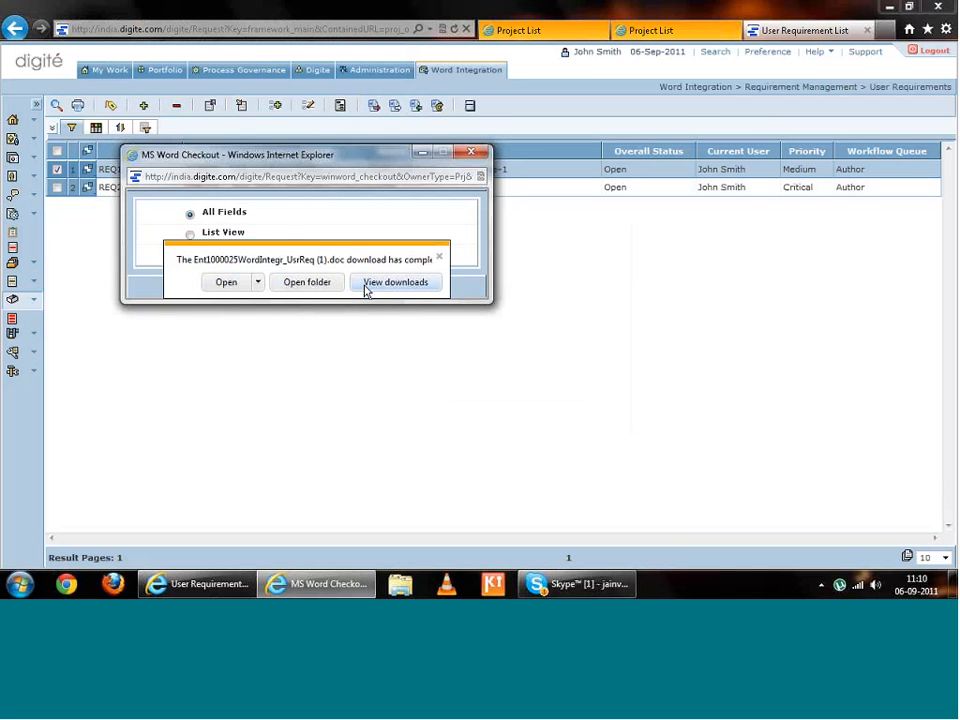
pyautogui.click(366, 285)
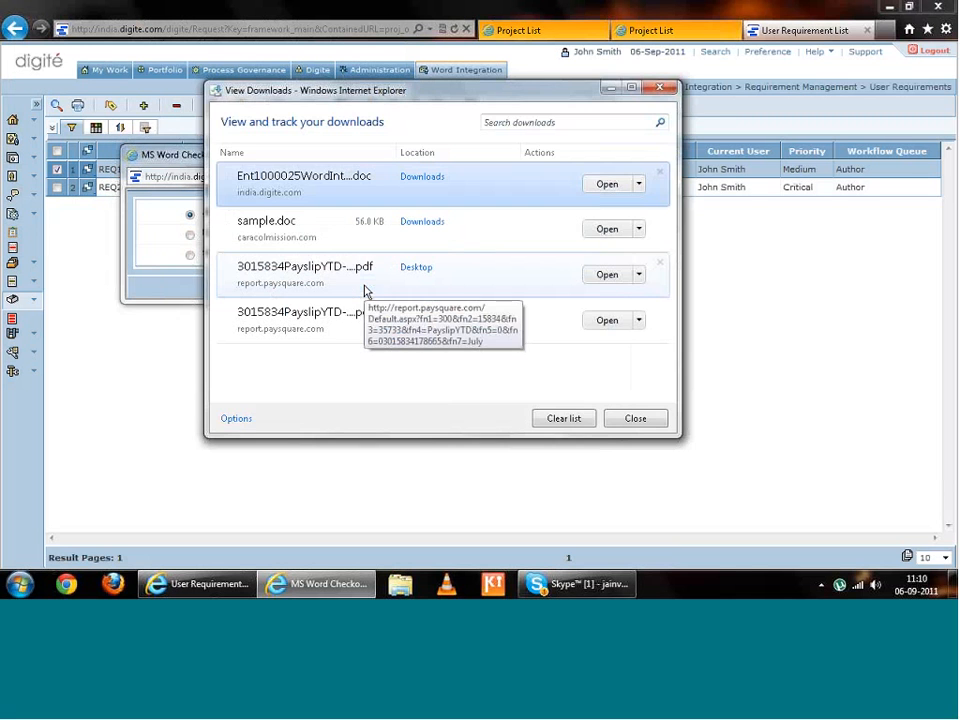
pyautogui.click(617, 185)
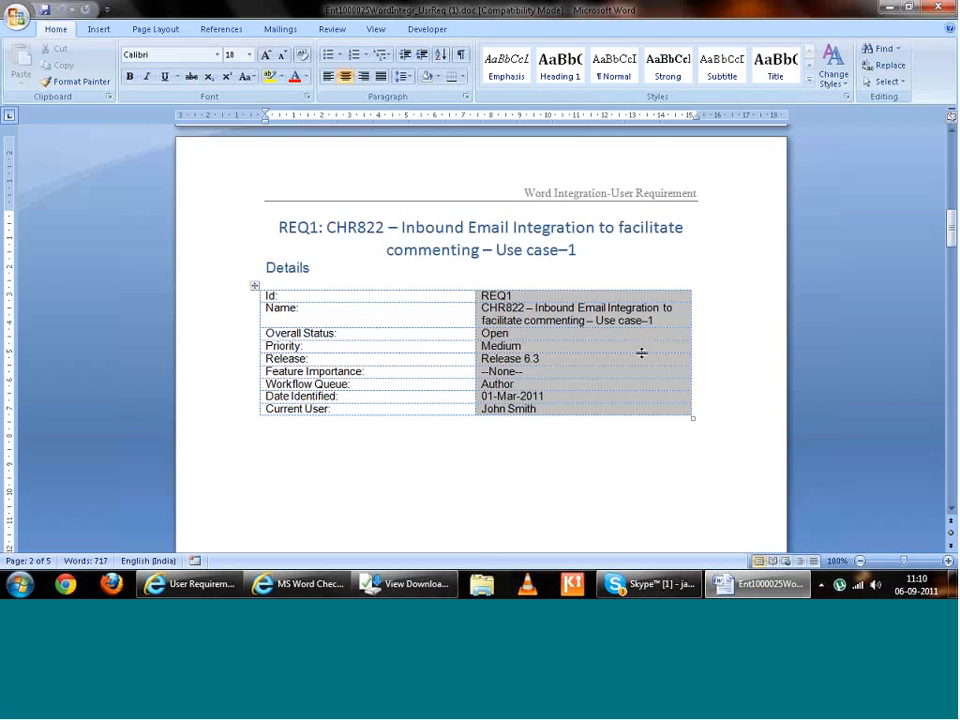
# - Read through the checked-out REQ1 document in Word, covering its Details and Requirement Details segments and their fields
pyautogui.press('pagedown')
pyautogui.press('pagedown')
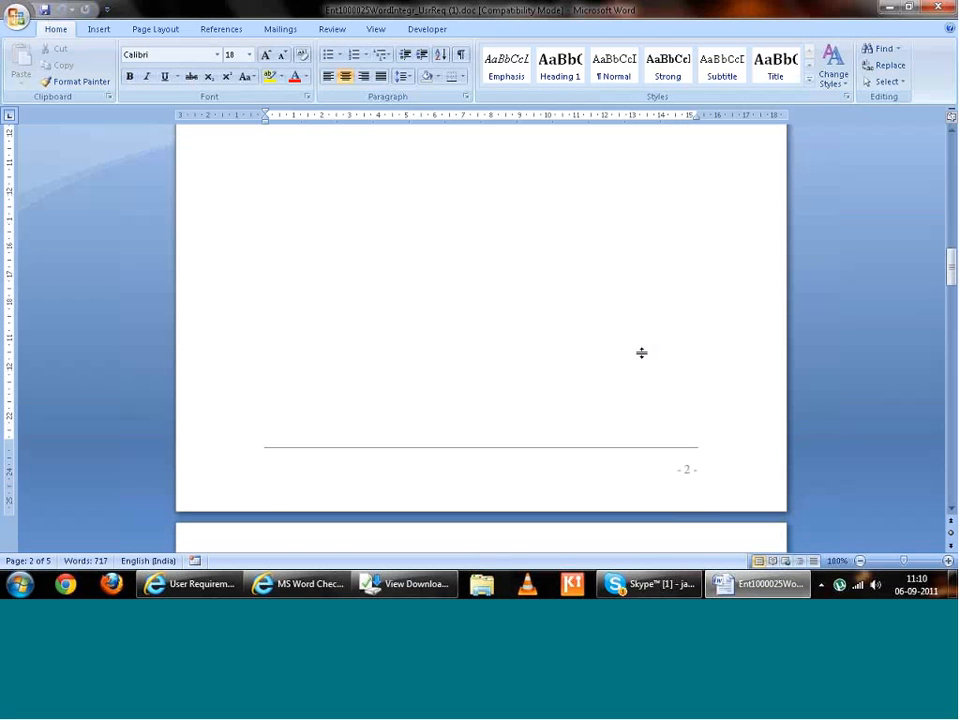
pyautogui.press('Down')
pyautogui.press('Down')
pyautogui.press('Down')
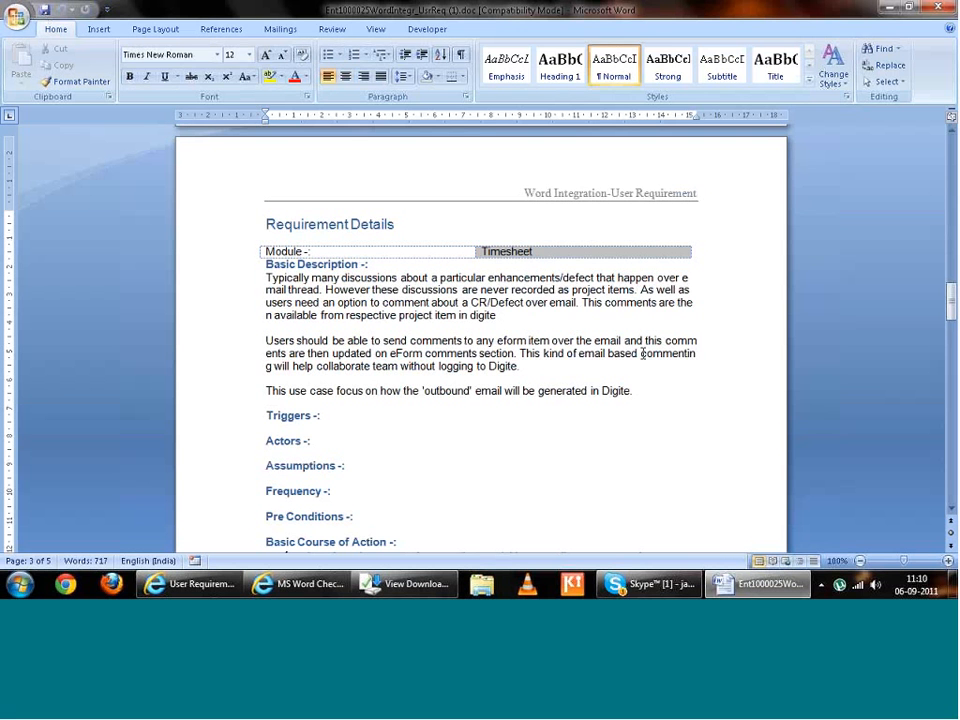
pyautogui.press('Down')
pyautogui.press('Down')
pyautogui.press('Down')
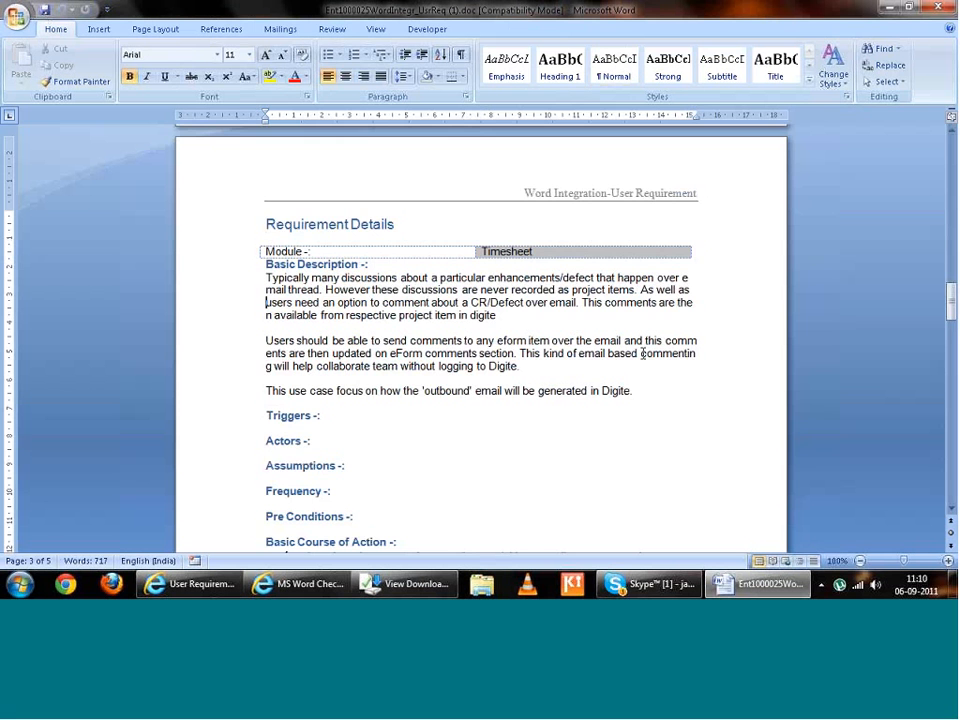
pyautogui.press('Down')
pyautogui.press('Down')
pyautogui.press('Down')
pyautogui.press('Down')
pyautogui.press('Down')
pyautogui.press('Down')
pyautogui.press('Down')
pyautogui.press('Down')
pyautogui.press('Down')
pyautogui.press('Down')
pyautogui.press('Down')
pyautogui.press('Down')
pyautogui.press('Down')
pyautogui.press('Down')
pyautogui.press('Down')
pyautogui.press('Down')
pyautogui.press('Down')
pyautogui.press('Down')
pyautogui.press('Down')
pyautogui.press('Down')
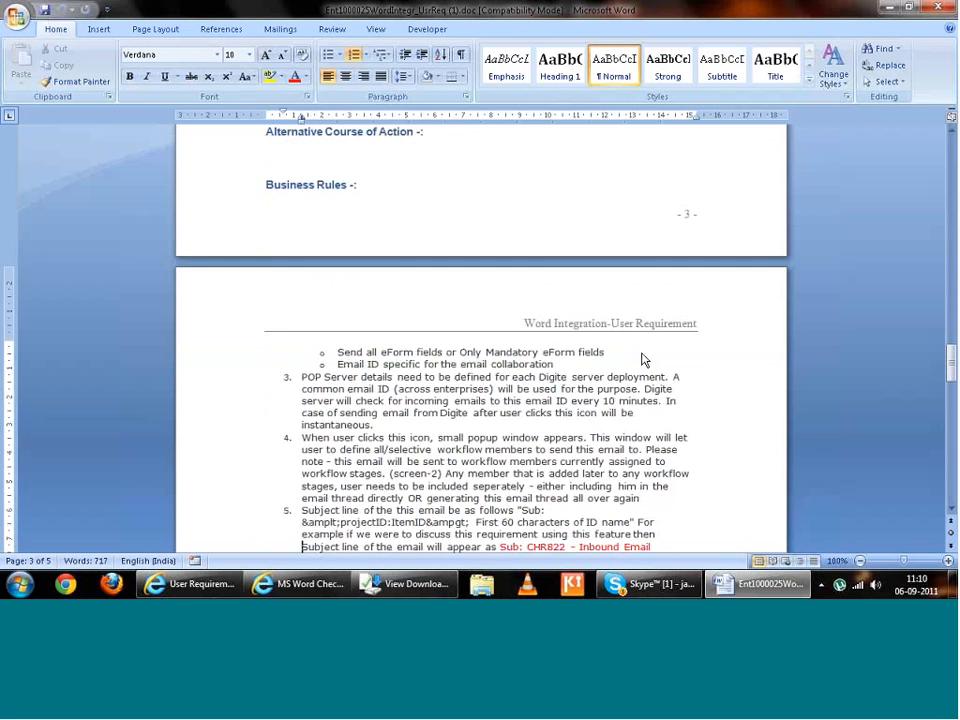
pyautogui.press('Down')
pyautogui.press('Down')
pyautogui.press('Down')
pyautogui.press('Down')
pyautogui.press('Down')
pyautogui.press('Down')
pyautogui.press('Down')
pyautogui.press('Down')
pyautogui.press('Down')
pyautogui.press('Down')
pyautogui.press('Down')
pyautogui.press('Down')
pyautogui.press('Down')
pyautogui.press('Down')
pyautogui.press('Down')
pyautogui.press('Down')
pyautogui.press('Down')
pyautogui.press('Down')
pyautogui.press('Down')
pyautogui.press('Down')
pyautogui.press('Up')
pyautogui.press('Up')
pyautogui.press('Up')
pyautogui.press('Up')
pyautogui.press('Up')
pyautogui.press('Up')
pyautogui.press('Up')
pyautogui.press('Up')
pyautogui.press('Up')
pyautogui.press('Up')
pyautogui.press('Up')
pyautogui.press('Up')
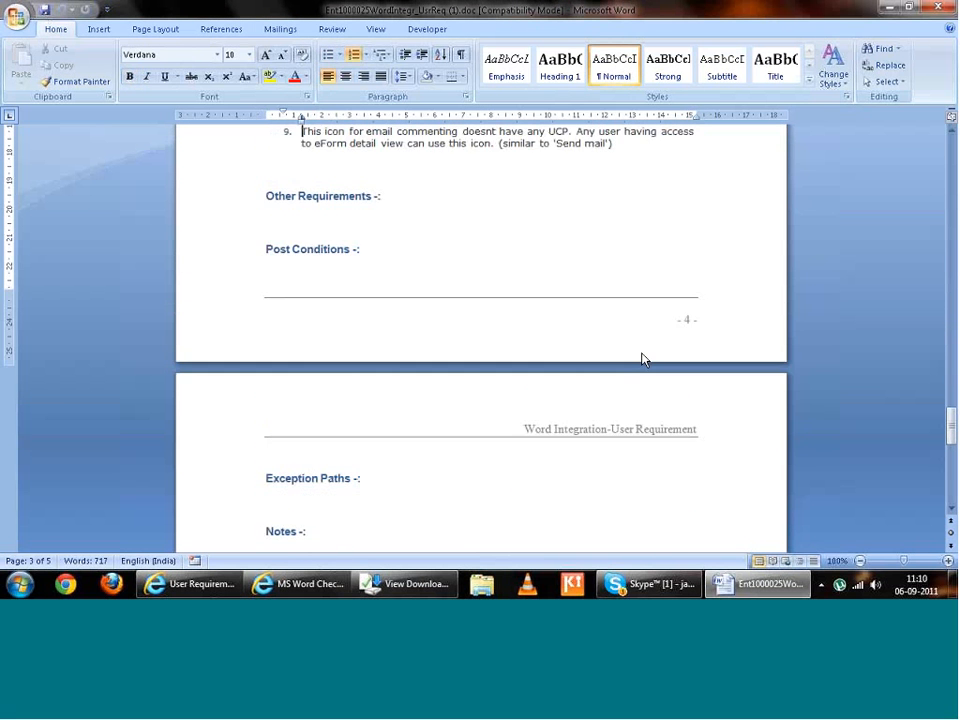
pyautogui.press('Up')
pyautogui.press('Up')
pyautogui.press('Up')
pyautogui.press('Up')
pyautogui.press('Up')
pyautogui.press('Up')
pyautogui.press('Up')
pyautogui.press('Up')
pyautogui.press('Up')
pyautogui.press('Up')
pyautogui.press('Up')
pyautogui.press('Up')
pyautogui.press('Up')
pyautogui.press('Up')
pyautogui.press('Up')
pyautogui.press('Up')
pyautogui.press('Up')
pyautogui.press('Up')
pyautogui.press('Up')
pyautogui.press('Up')
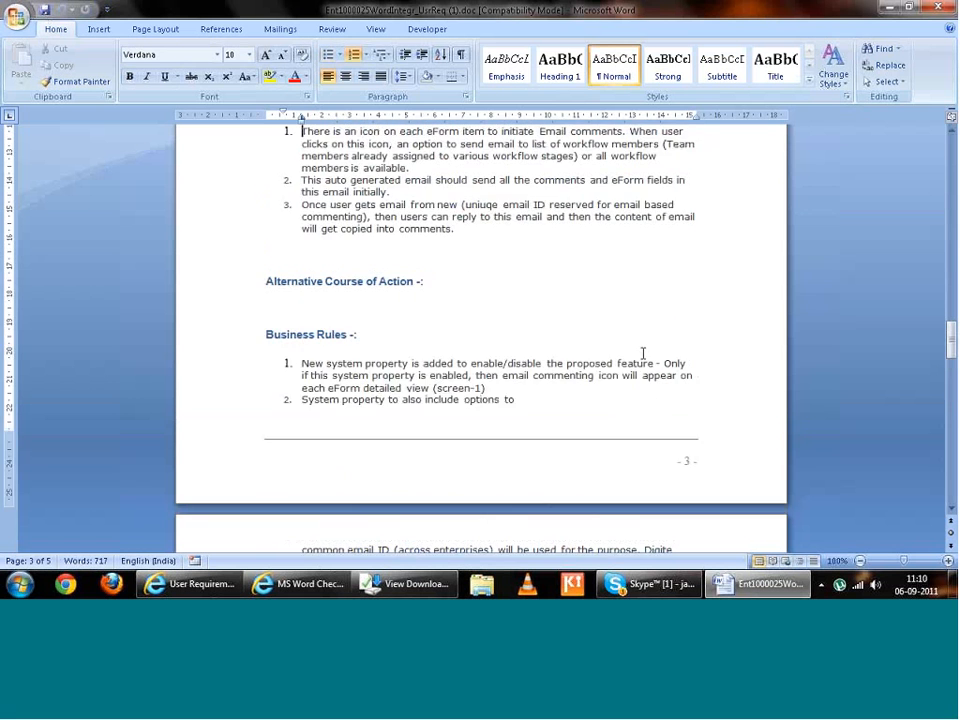
pyautogui.press('Up')
pyautogui.press('Up')
pyautogui.press('Up')
pyautogui.press('Up')
pyautogui.press('Up')
pyautogui.press('Up')
pyautogui.press('Up')
pyautogui.press('Up')
pyautogui.press('Up')
pyautogui.press('Up')
pyautogui.press('Up')
pyautogui.press('Up')
pyautogui.press('Up')
pyautogui.press('Up')
pyautogui.press('Up')
pyautogui.press('Up')
pyautogui.press('Up')
pyautogui.press('Up')
pyautogui.press('Up')
pyautogui.press('Up')
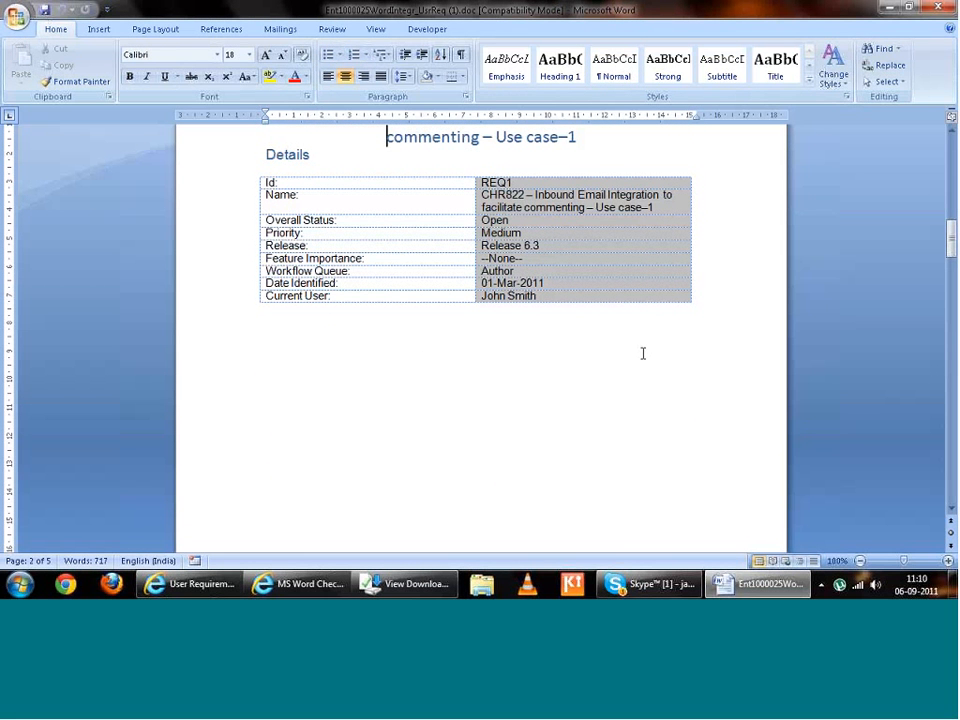
pyautogui.press('Down')
pyautogui.press('Down')
pyautogui.press('Down')
pyautogui.press('Down')
pyautogui.press('Down')
pyautogui.press('Down')
pyautogui.press('Down')
pyautogui.press('Down')
pyautogui.press('Down')
pyautogui.press('Down')
pyautogui.press('Down')
pyautogui.press('Down')
pyautogui.press('Down')
pyautogui.press('Down')
pyautogui.press('Down')
pyautogui.press('Down')
pyautogui.press('Down')
pyautogui.press('Down')
pyautogui.press('Down')
pyautogui.press('Down')
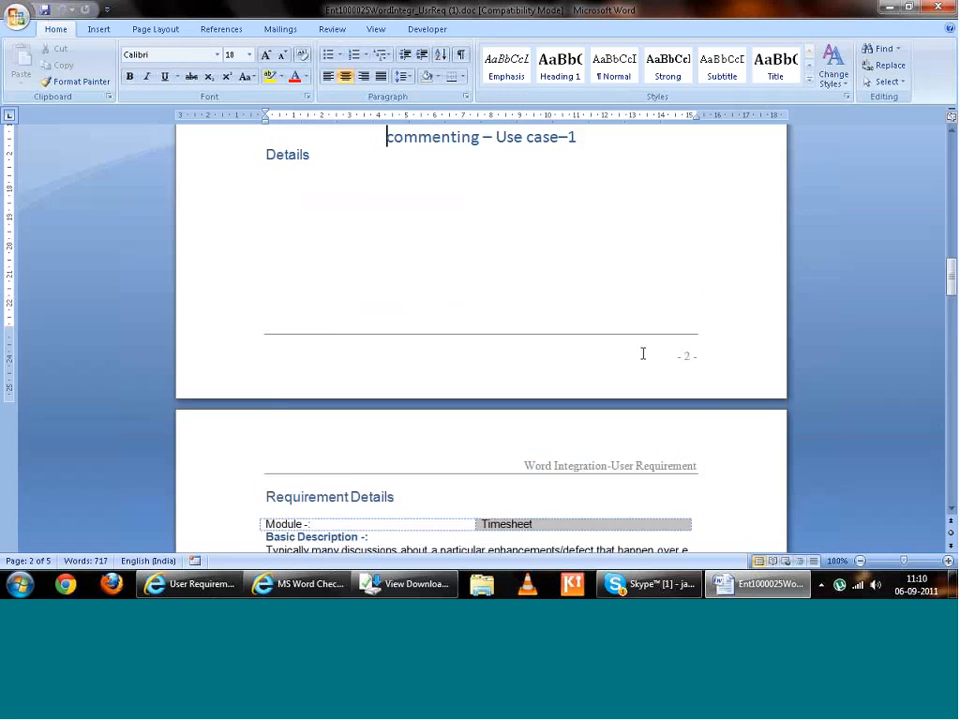
pyautogui.press('pageup')
pyautogui.press('pagedown')
pyautogui.press('pageup')
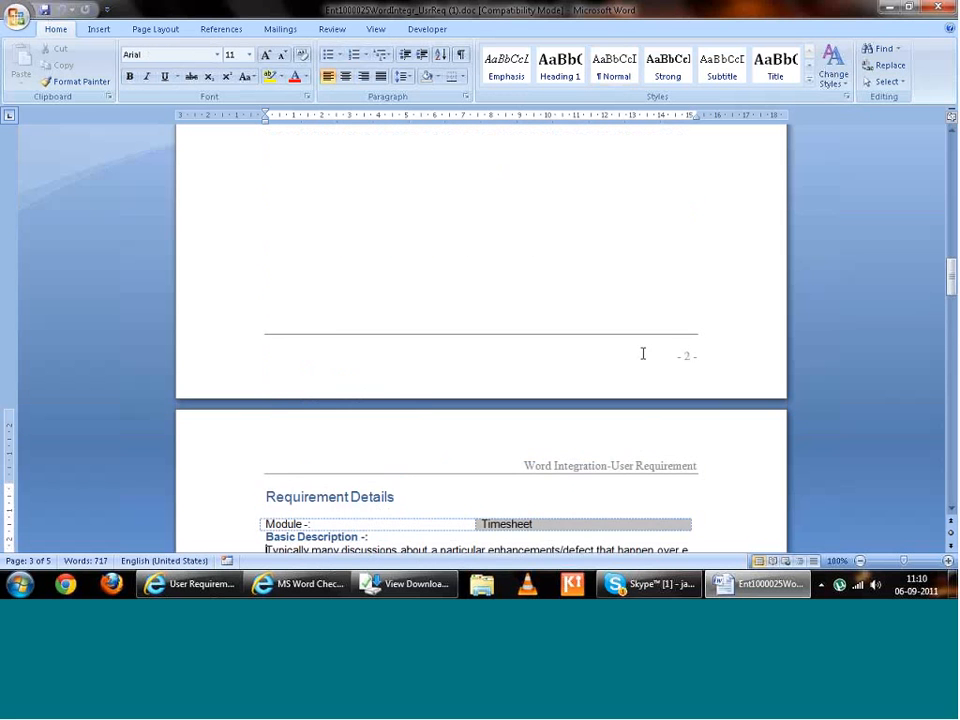
pyautogui.press('pagedown')
pyautogui.press('pageup')
pyautogui.press('pageup')
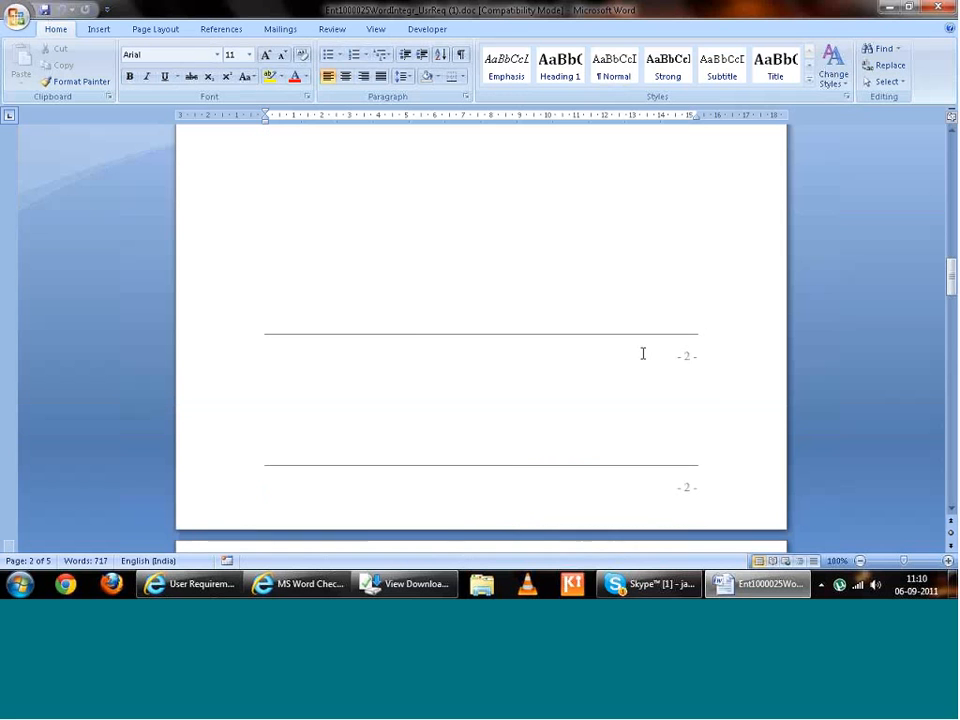
pyautogui.press('pagedown')
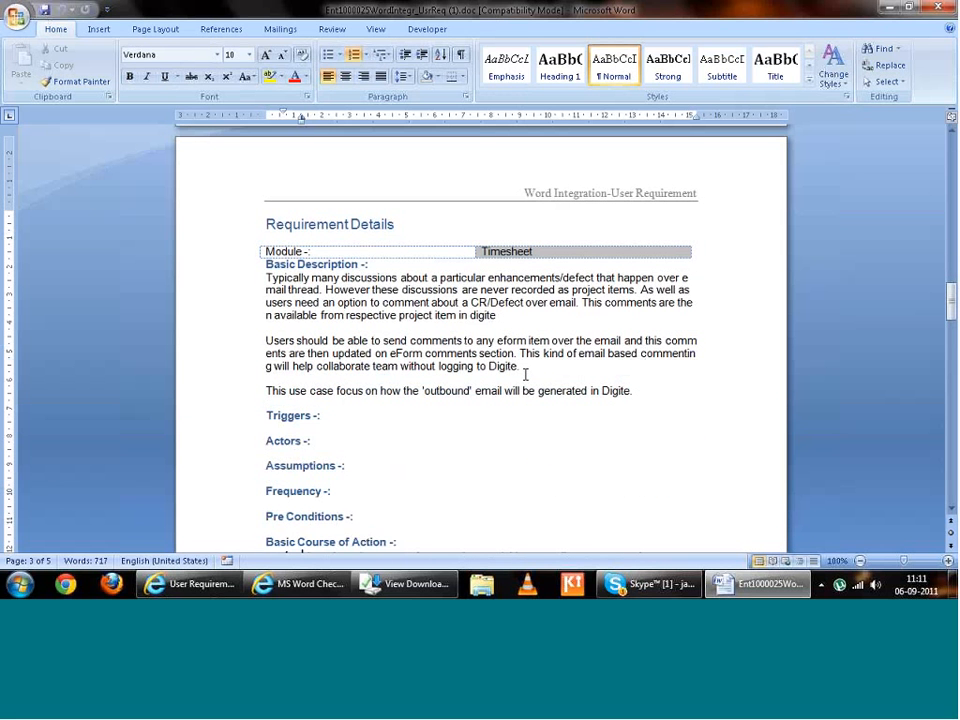
# - Make the sentence "This use case focus on how the 'outbound' email will be generated in Digite" bold in the Basic Description
pyautogui.click(525, 374)
pyautogui.press('Down')
pyautogui.hotkey('shift', 'Right')
pyautogui.hotkey('shift', 'Right')
pyautogui.hotkey('shift', 'Right')
pyautogui.hotkey('shift', 'Right')
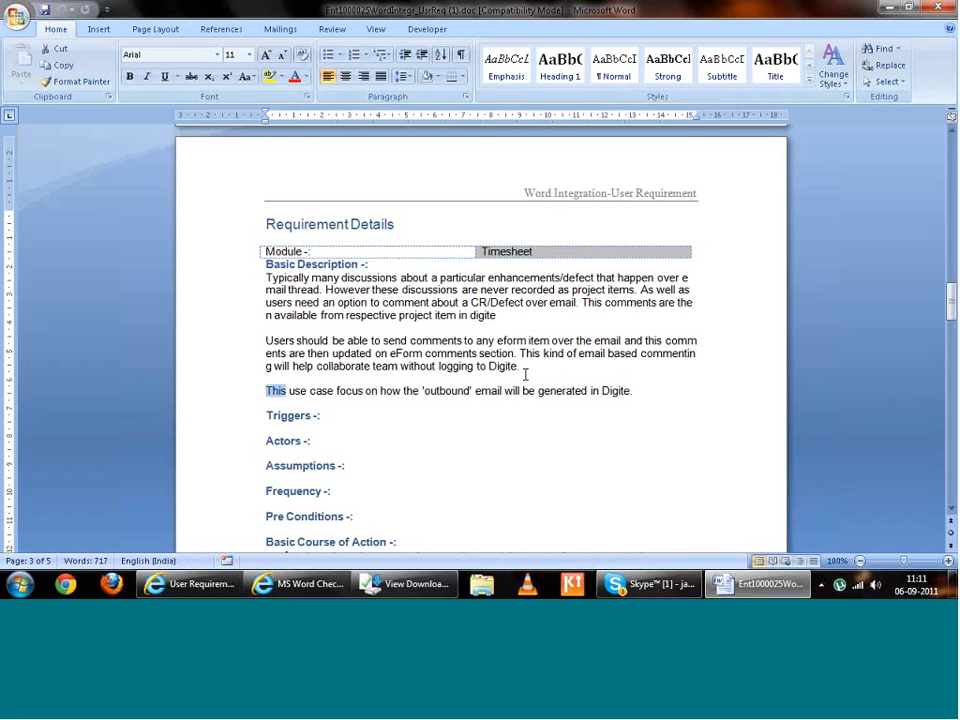
pyautogui.hotkey('shift', 'Right')
pyautogui.hotkey('shift', 'Right')
pyautogui.hotkey('shift', 'Right')
pyautogui.hotkey('shift', 'Right')
pyautogui.hotkey('shift', 'Right')
pyautogui.hotkey('shift', 'Right')
pyautogui.hotkey('shift', 'Right')
pyautogui.hotkey('shift', 'Right')
pyautogui.hotkey('shift', 'Right')
pyautogui.hotkey('shift', 'Right')
pyautogui.hotkey('shift', 'Right')
pyautogui.hotkey('shift', 'Right')
pyautogui.hotkey('shift', 'Right')
pyautogui.hotkey('shift', 'Right')
pyautogui.hotkey('shift', 'Right')
pyautogui.hotkey('shift', 'Right')
pyautogui.hotkey('shift', 'Right')
pyautogui.hotkey('shift', 'Right')
pyautogui.hotkey('shift', 'Right')
pyautogui.hotkey('shift', 'Right')
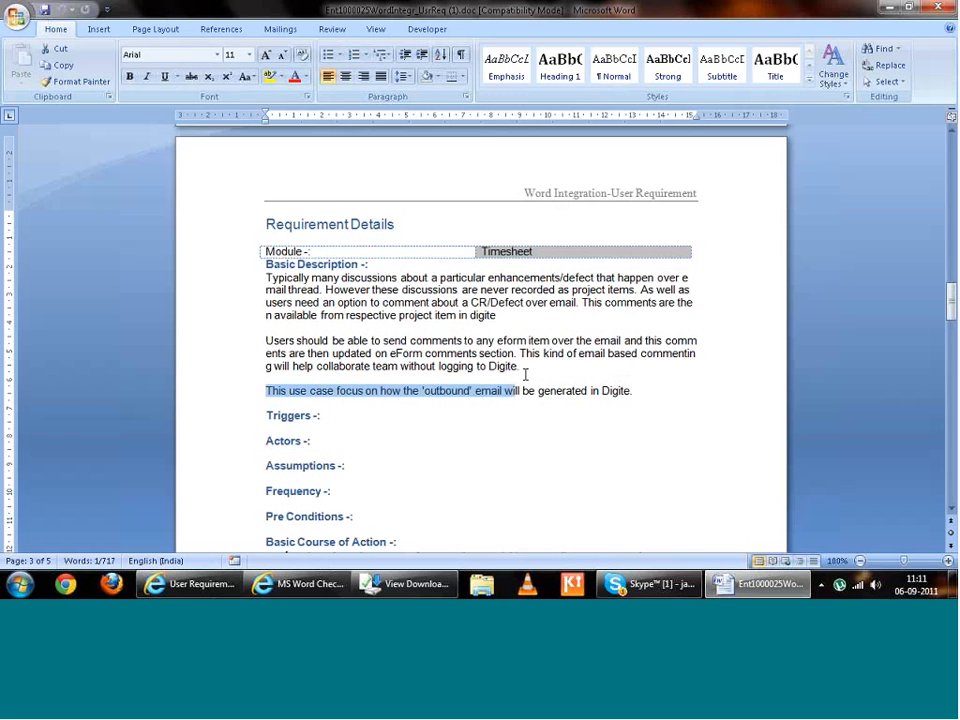
pyautogui.hotkey('shift', 'Right')
pyautogui.hotkey('shift', 'Right')
pyautogui.hotkey('shift', 'Right')
pyautogui.hotkey('shift', 'Right')
pyautogui.hotkey('shift', 'Right')
pyautogui.hotkey('shift', 'Right')
pyautogui.hotkey('shift', 'Right')
pyautogui.hotkey('shift', 'Right')
pyautogui.hotkey('shift', 'Right')
pyautogui.hotkey('shift', 'Right')
pyautogui.hotkey('shift', 'Right')
pyautogui.hotkey('shift', 'Right')
pyautogui.hotkey('shift', 'Right')
pyautogui.hotkey('shift', 'Right')
pyautogui.hotkey('shift', 'Right')
pyautogui.hotkey('shift', 'Right')
pyautogui.hotkey('shift', 'Right')
pyautogui.hotkey('shift', 'Right')
pyautogui.hotkey('shift', 'Right')
pyautogui.hotkey('shift', 'Right')
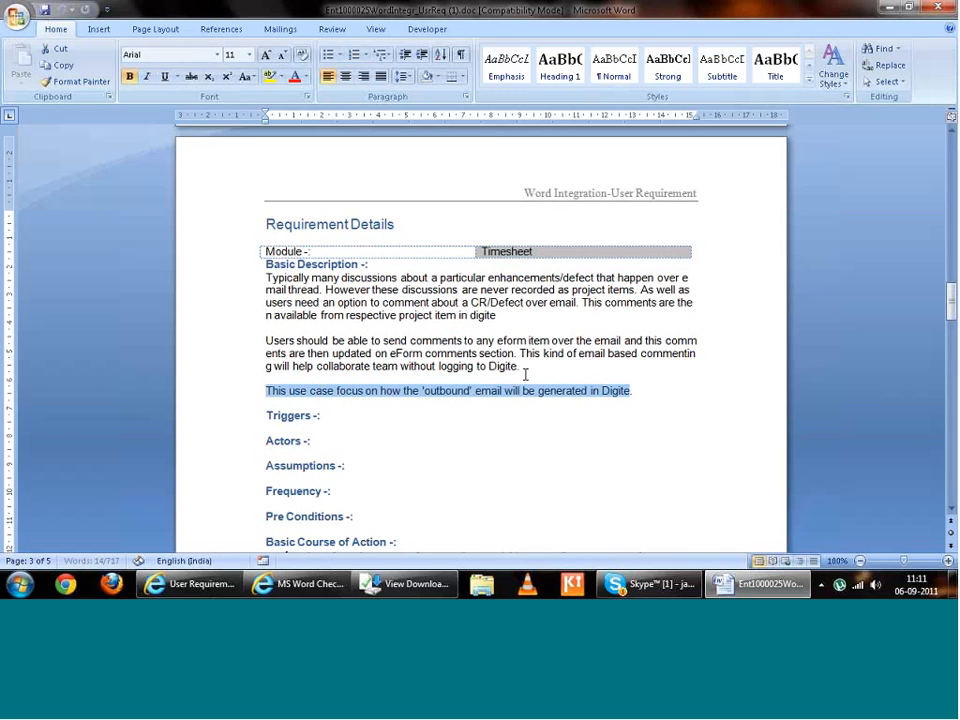
pyautogui.hotkey('ctrl', 'b')
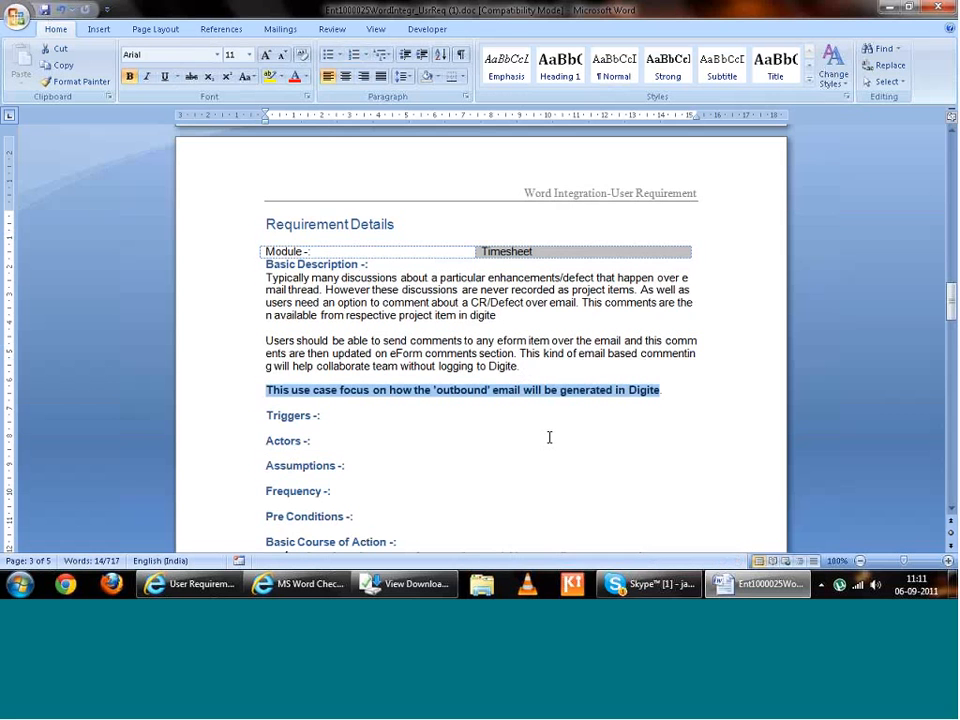
pyautogui.press('Left')
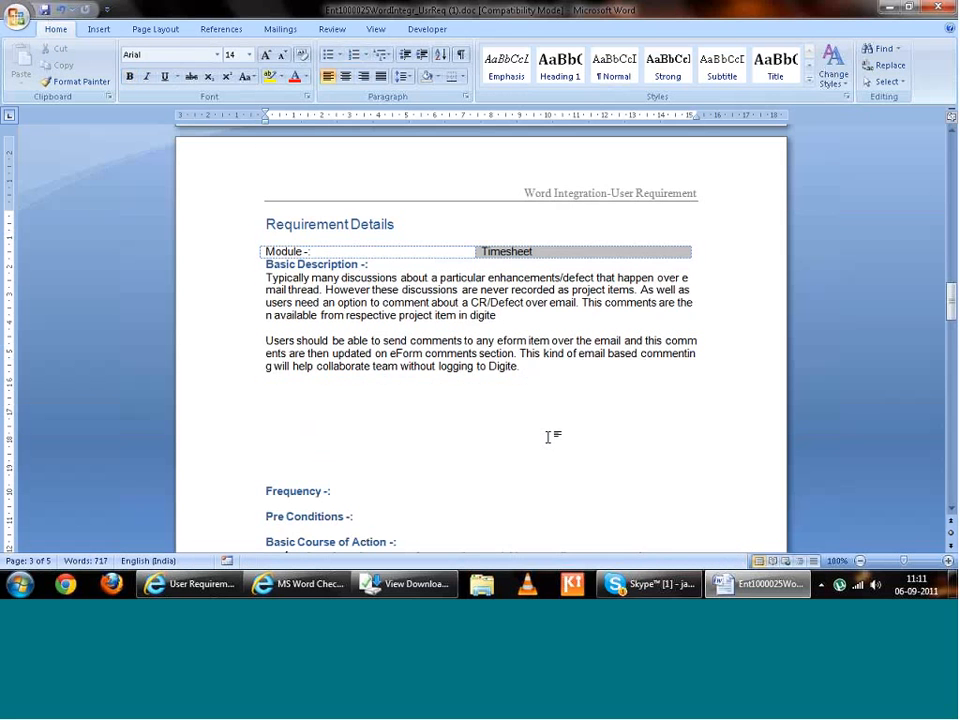
# - Go back to the Details segment of the document and review the REQ1 field table
pyautogui.press('pageup')
pyautogui.press('pageup')
pyautogui.press('pageup')
pyautogui.press('Down')
pyautogui.press('Down')
pyautogui.press('Down')
pyautogui.press('Down')
pyautogui.press('Down')
pyautogui.press('Down')
pyautogui.press('Down')
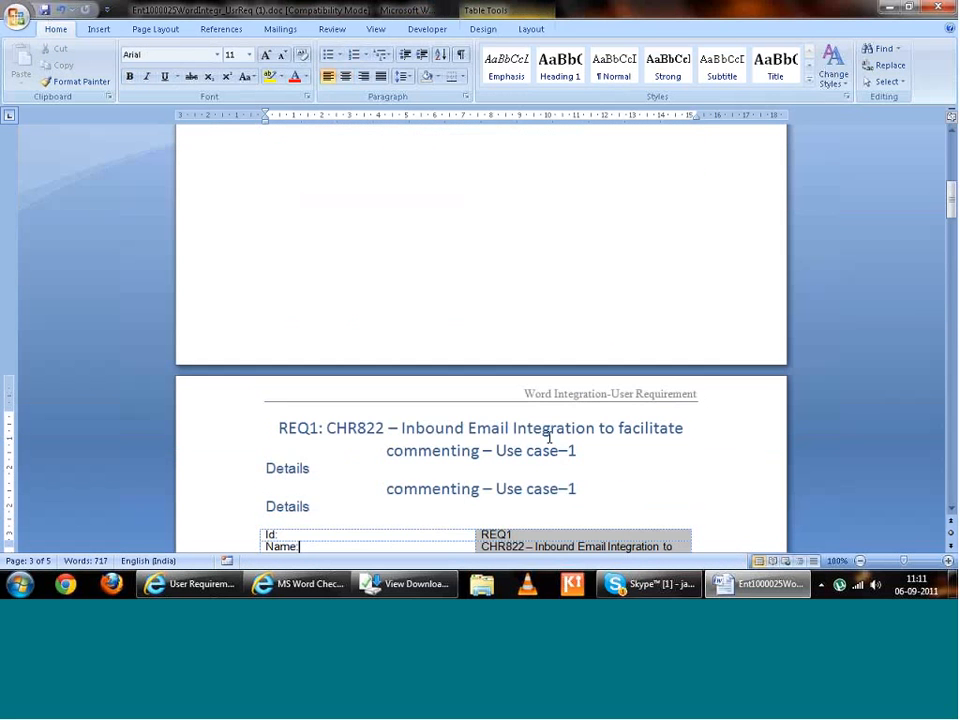
pyautogui.press('Down')
pyautogui.press('Down')
pyautogui.press('Down')
pyautogui.press('Down')
pyautogui.press('Down')
pyautogui.press('Down')
pyautogui.press('Down')
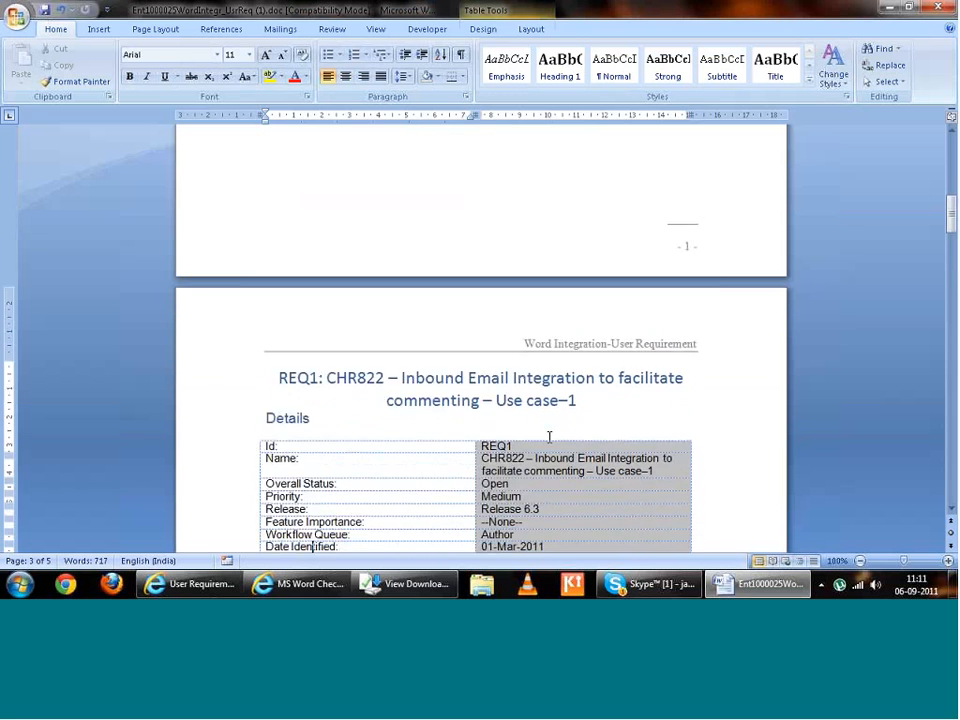
pyautogui.press('Up')
pyautogui.press('Up')
pyautogui.press('Up')
pyautogui.press('Up')
pyautogui.press('Up')
pyautogui.press('Up')
pyautogui.press('Up')
pyautogui.press('Up')
pyautogui.press('Up')
pyautogui.press('Up')
pyautogui.press('Up')
pyautogui.press('Up')
pyautogui.press('Up')
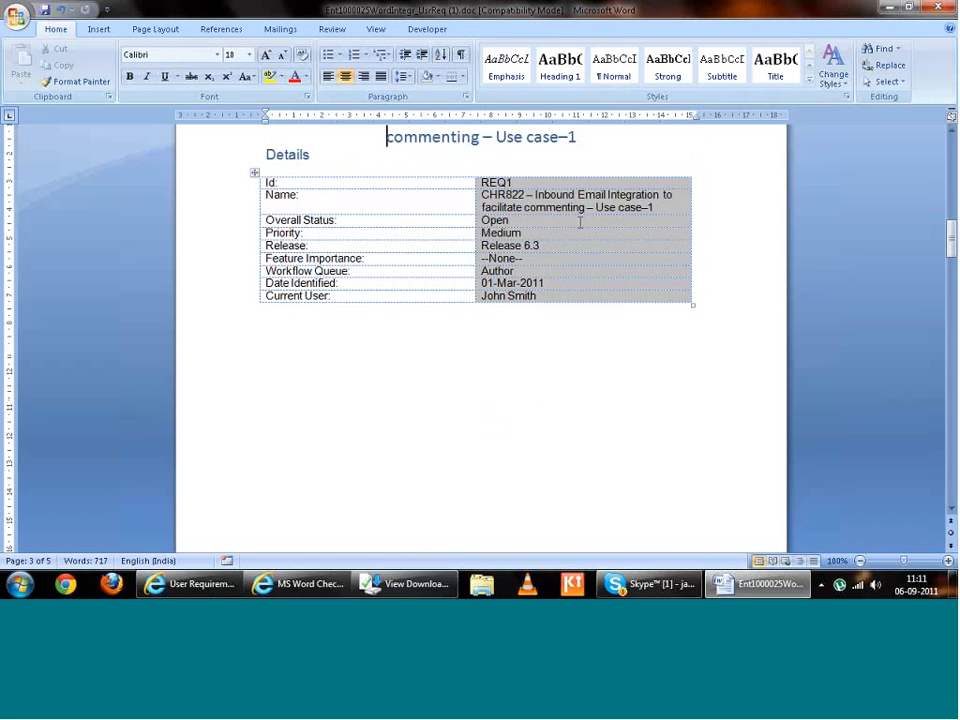
pyautogui.click(578, 222)
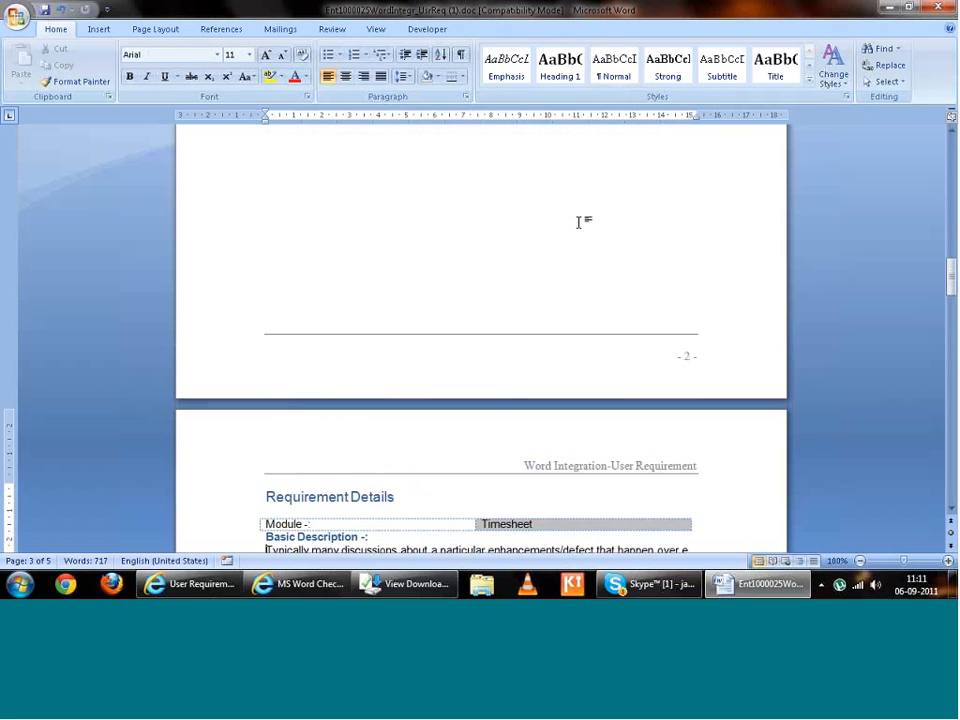
# - Select the text of item 6 under Business Rules, "Body of the email should contain following information"
pyautogui.press('pagedown')
pyautogui.press('pagedown')
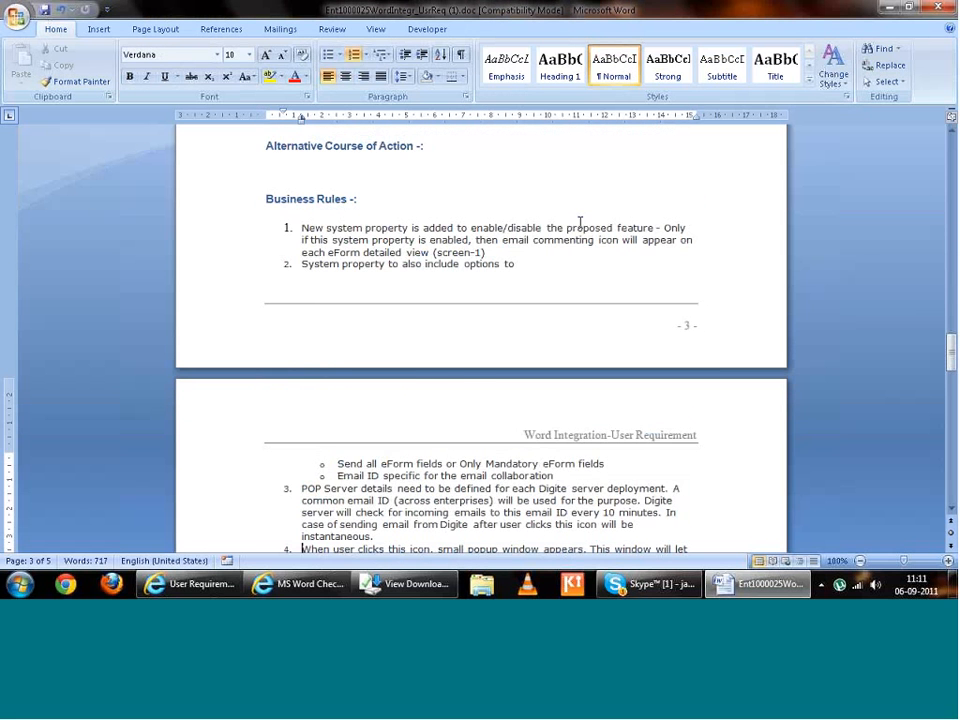
pyautogui.press('pagedown')
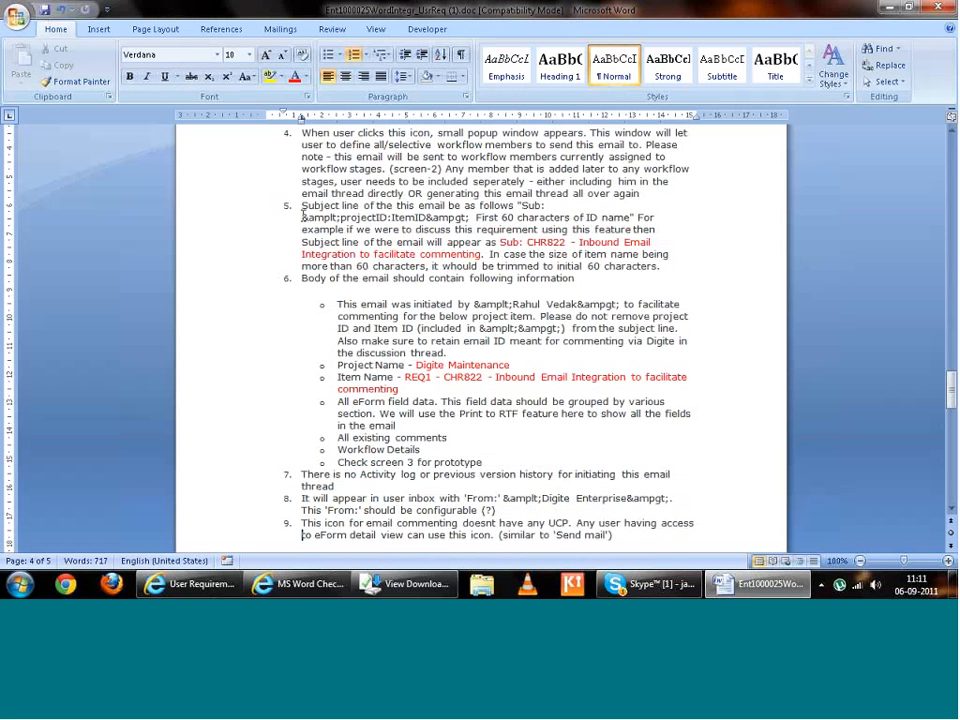
pyautogui.click(297, 278)
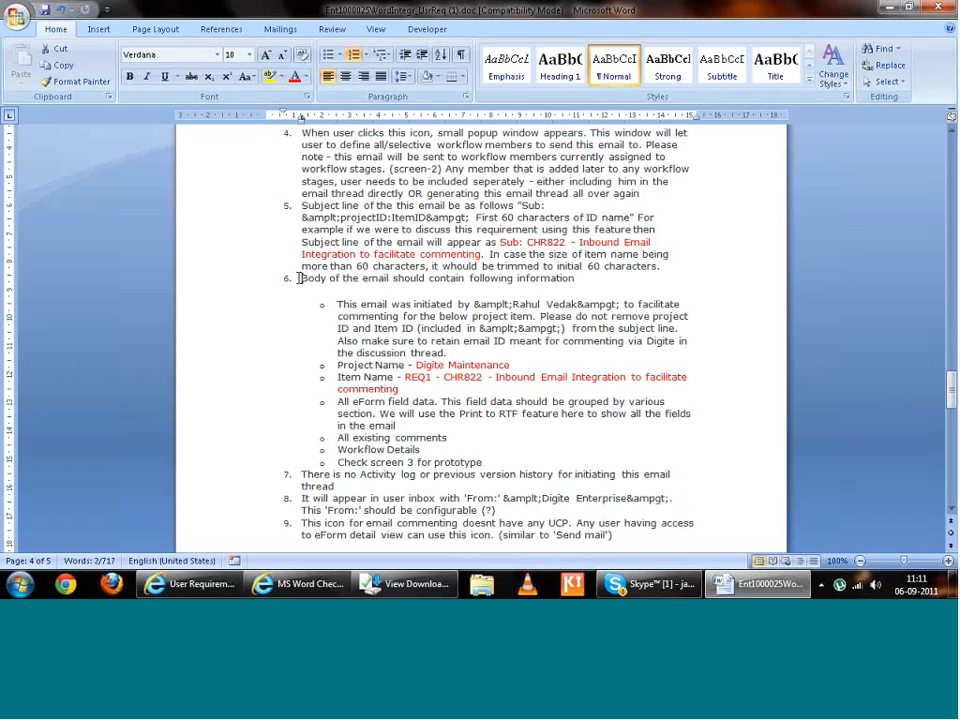
pyautogui.hotkey('ctrl', 'shift', 'Right')
pyautogui.hotkey('ctrl', 'shift', 'Right')
pyautogui.hotkey('ctrl', 'shift', 'Right')
pyautogui.hotkey('ctrl', 'shift', 'Right')
pyautogui.hotkey('ctrl', 'shift', 'Right')
pyautogui.hotkey('ctrl', 'shift', 'Right')
pyautogui.hotkey('ctrl', 'shift', 'Right')
pyautogui.hotkey('ctrl', 'shift', 'Right')
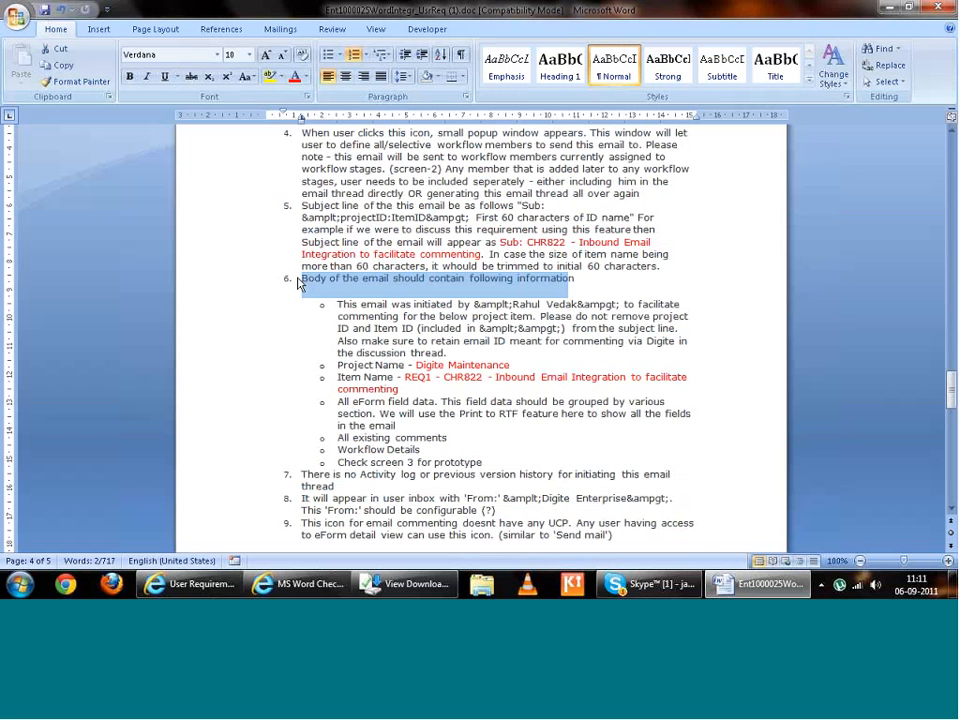
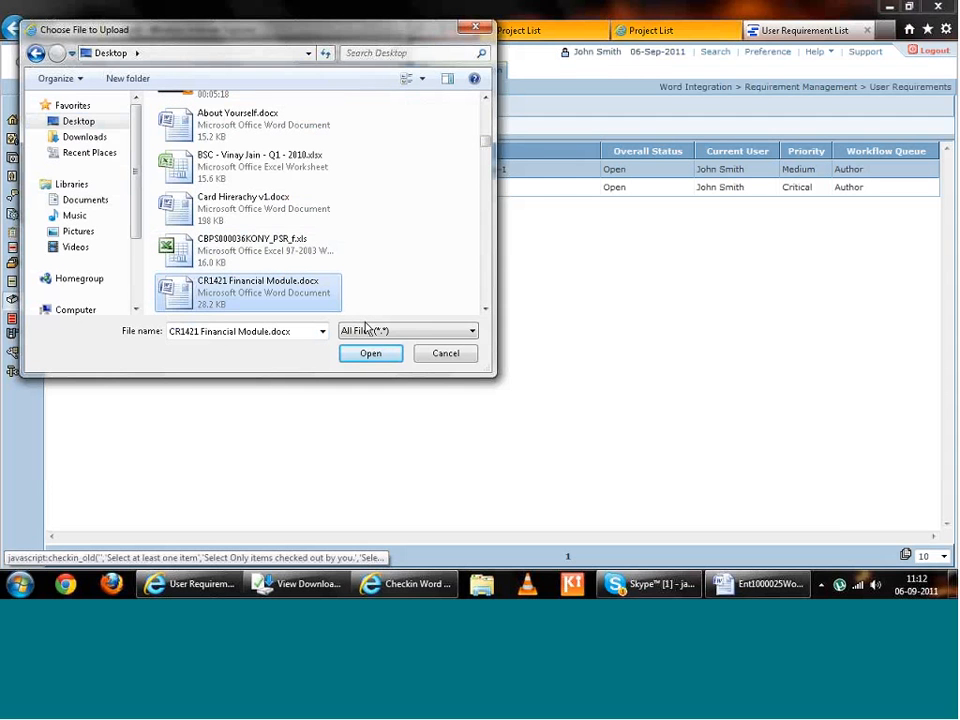
# - Upload Ent1000025WordIntegr_UsrReq.doc from the Desktop for the Word check-in and close the import status
pyautogui.click(368, 330)
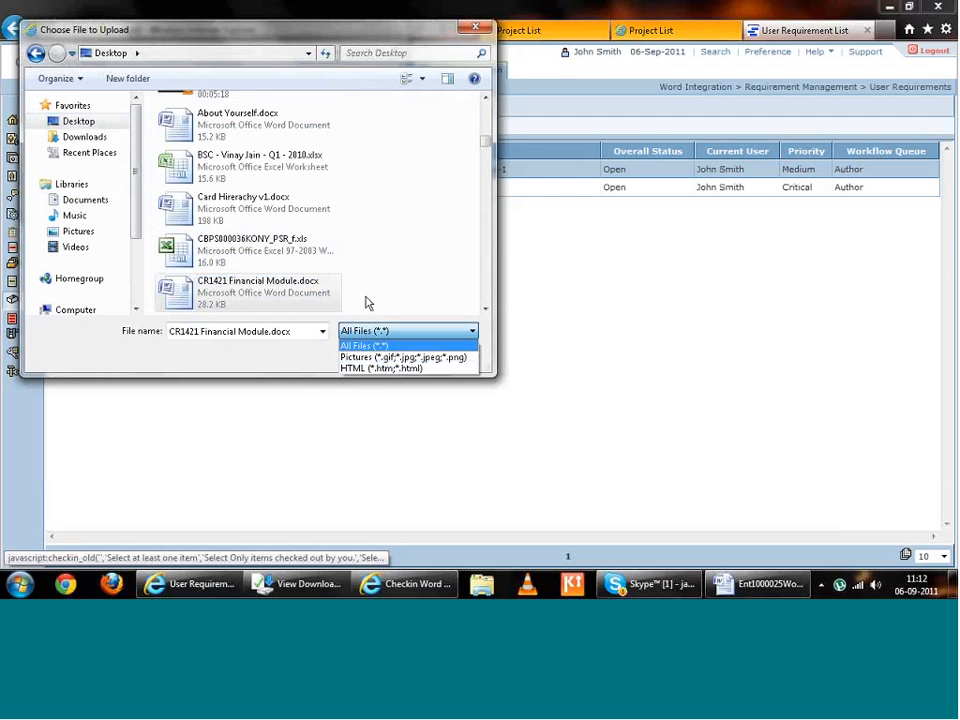
pyautogui.click(367, 303)
pyautogui.click(249, 197)
pyautogui.press('Down')
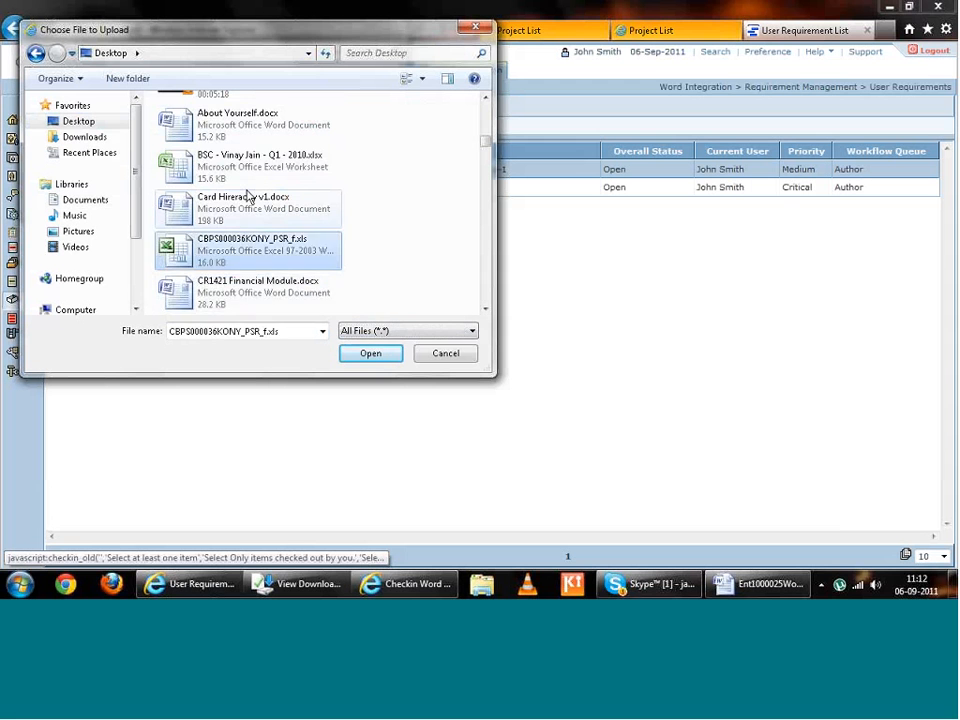
pyautogui.press('Down')
pyautogui.press('Down')
pyautogui.press('Down')
pyautogui.press('Down')
pyautogui.press('Down')
pyautogui.press('Down')
pyautogui.press('Down')
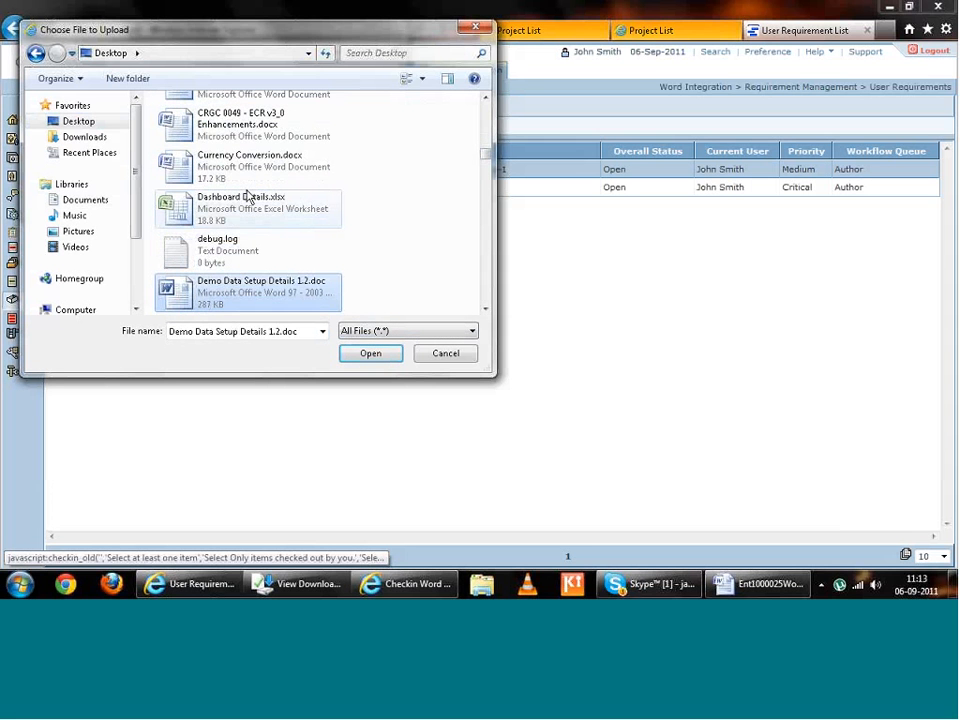
pyautogui.press('Down')
pyautogui.press('Down')
pyautogui.press('Down')
pyautogui.press('Down')
pyautogui.press('Down')
pyautogui.press('Down')
pyautogui.press('Down')
pyautogui.press('Down')
pyautogui.press('Down')
pyautogui.press('Down')
pyautogui.press('Down')
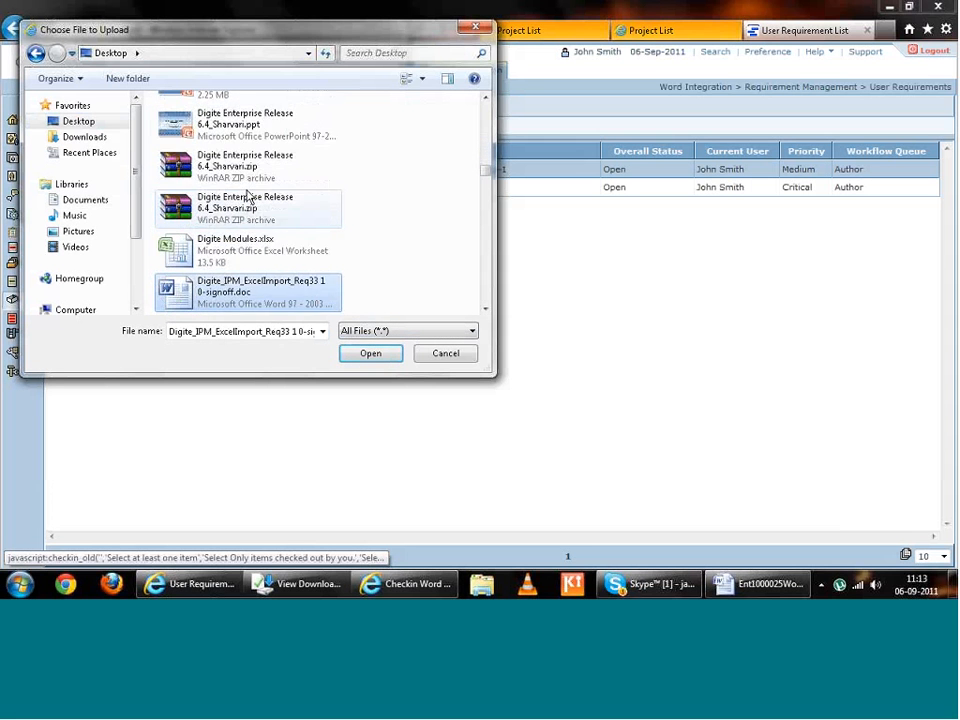
pyautogui.press('Down')
pyautogui.press('Down')
pyautogui.press('Down')
pyautogui.press('Down')
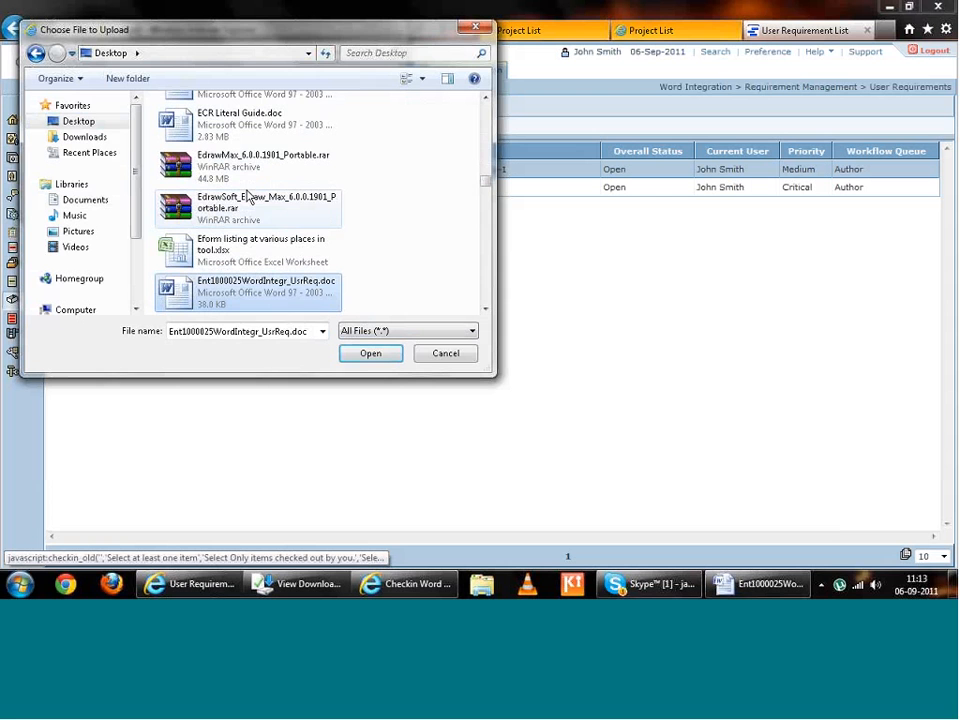
pyautogui.doubleClick(255, 296)
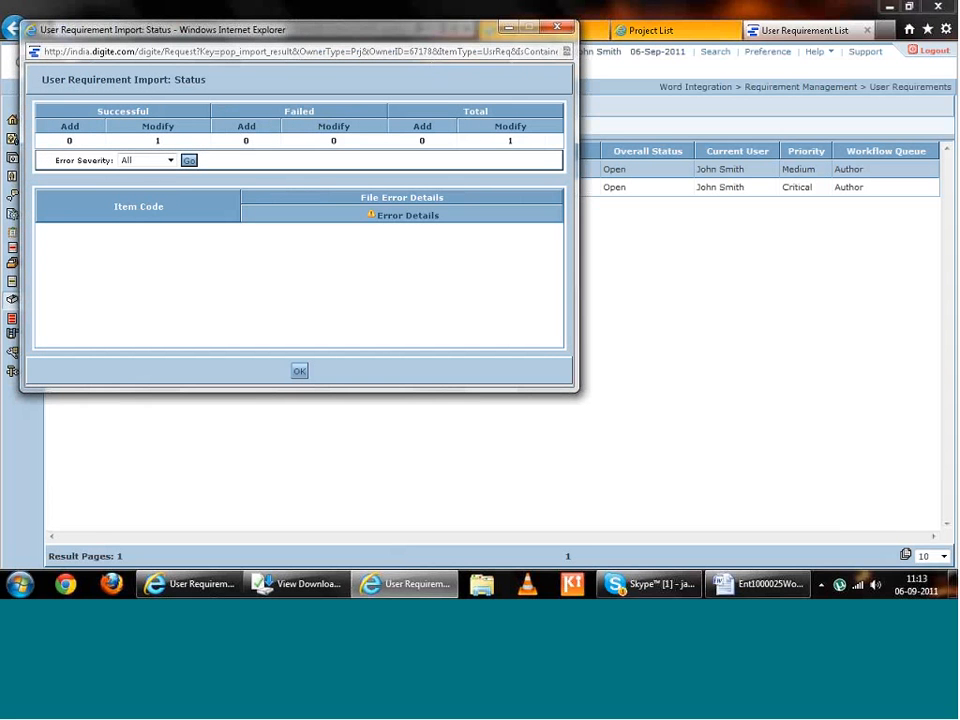
pyautogui.click(301, 372)
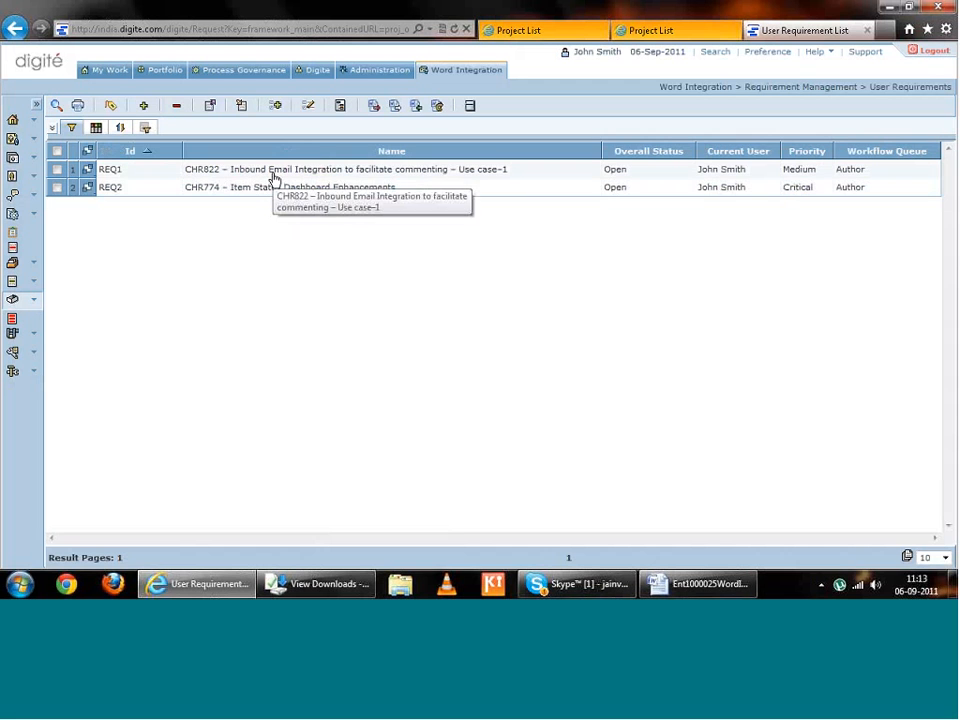
# - Open requirement REQ1 and examine the formatting of item 6 in the Business Rules field of its Requirement Details
pyautogui.click(273, 173)
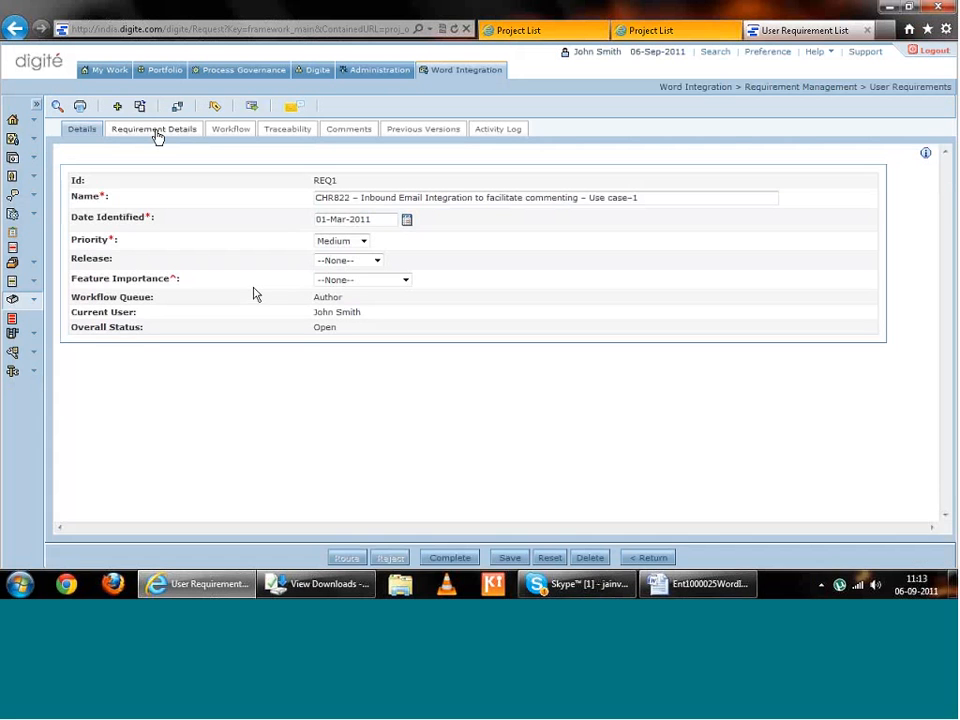
pyautogui.click(154, 129)
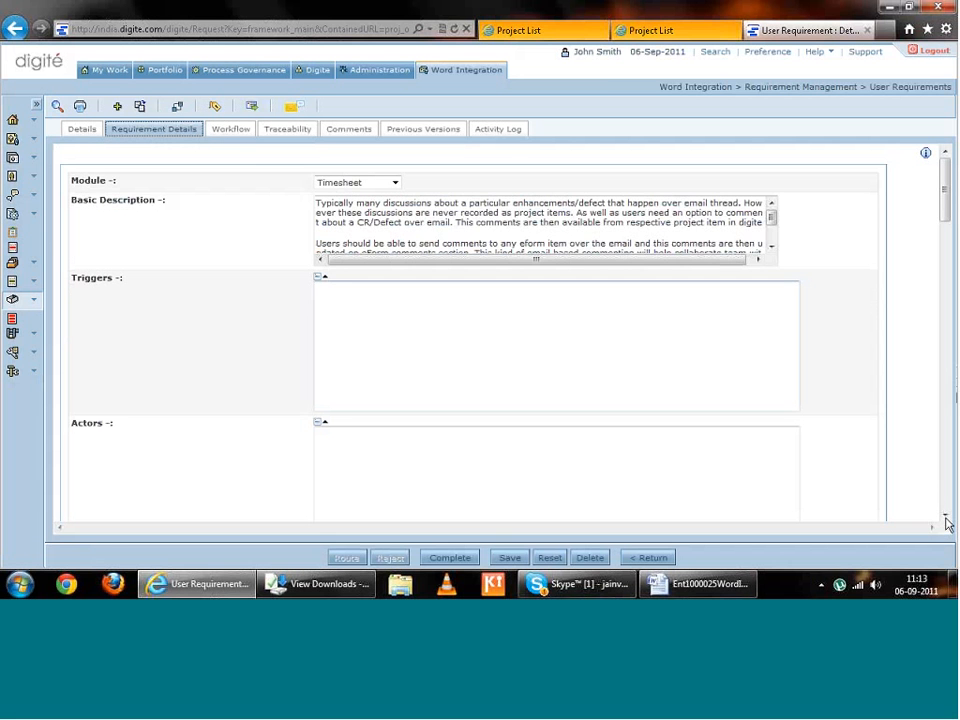
pyautogui.scroll(-5, 945, 517)
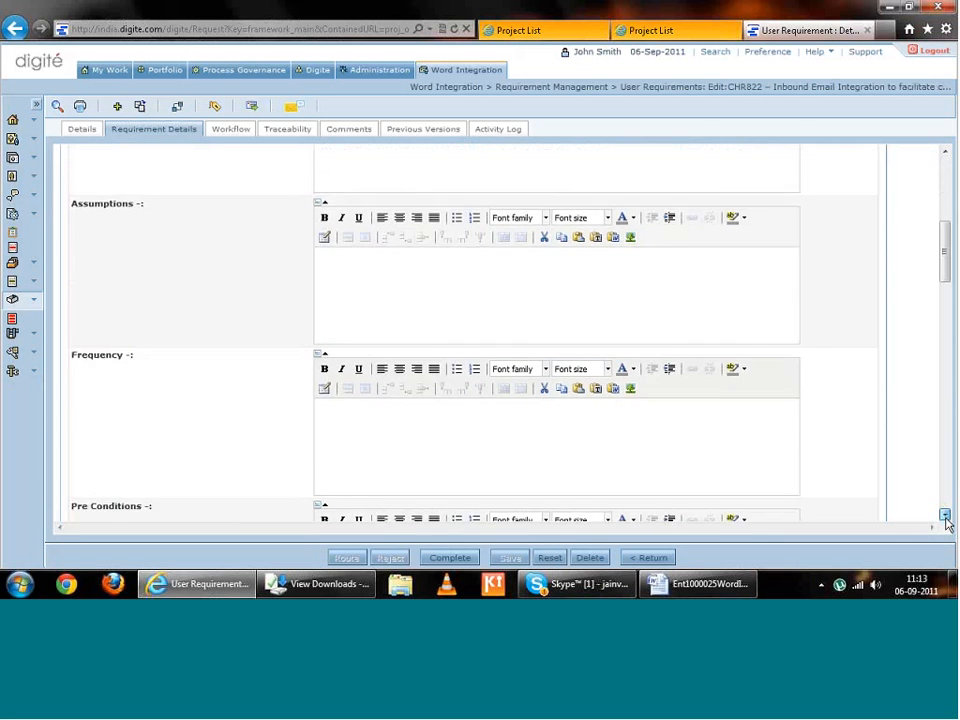
pyautogui.scroll(-10, 945, 517)
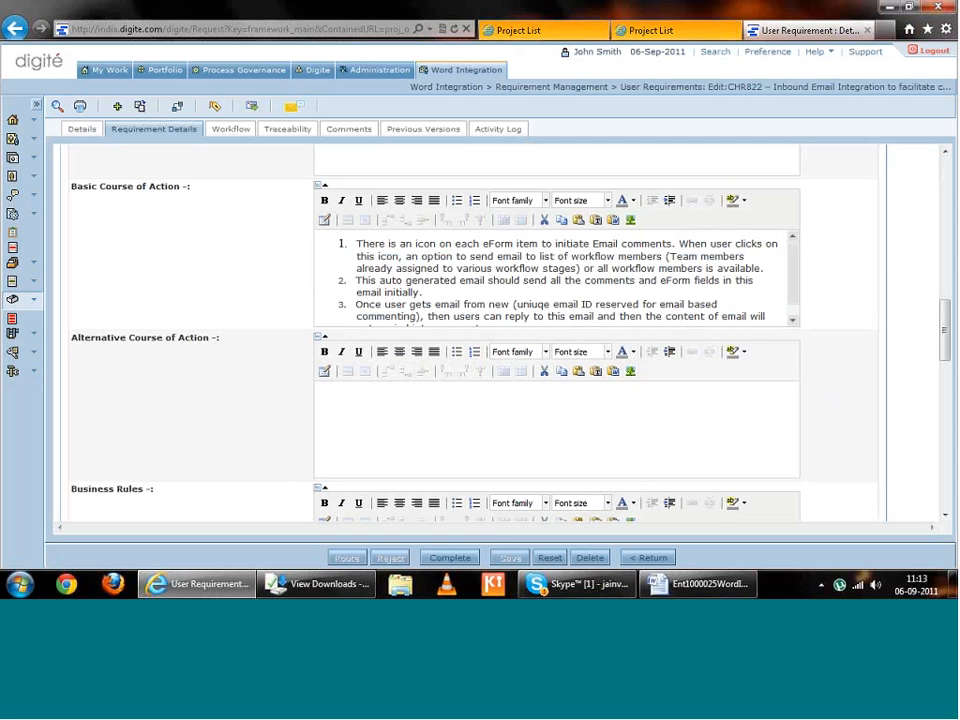
pyautogui.scroll(-3, 945, 517)
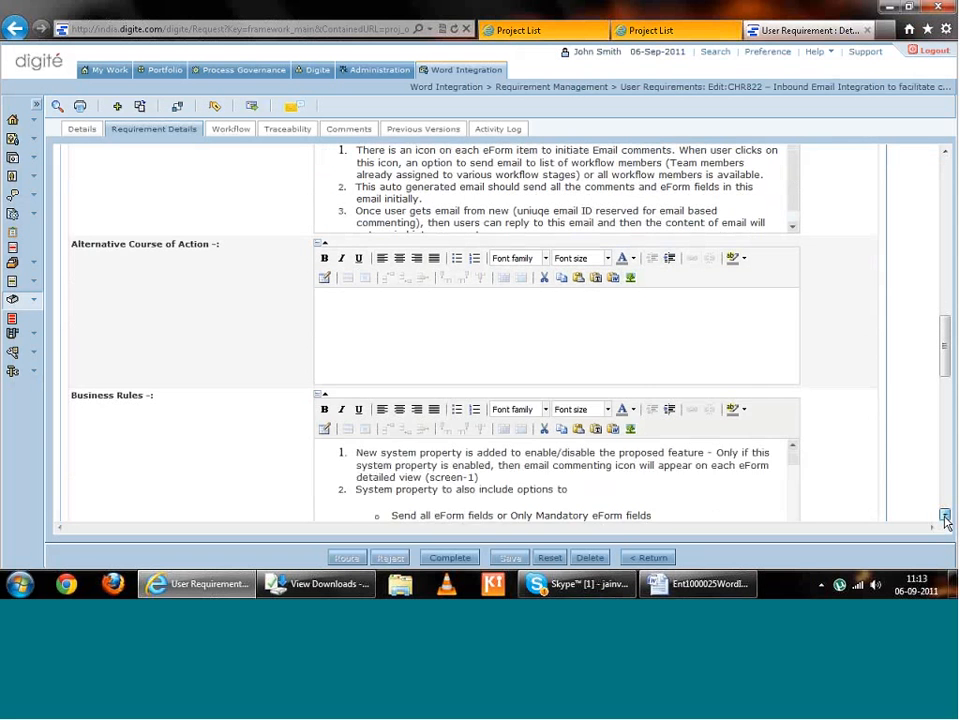
pyautogui.scroll(-7, 945, 517)
pyautogui.scroll(-2, 795, 297)
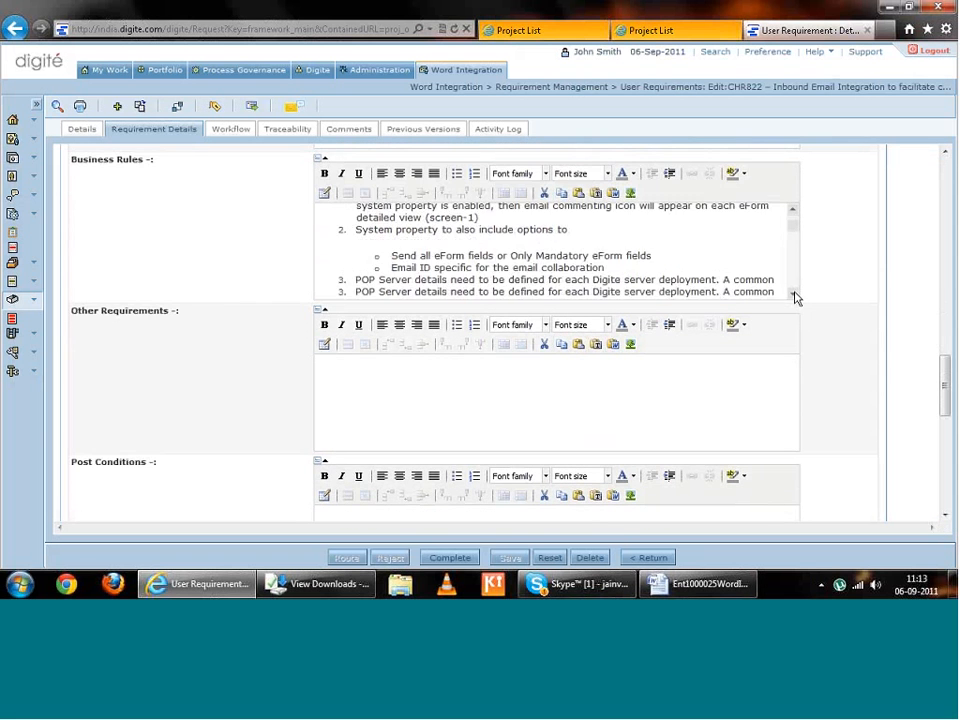
pyautogui.scroll(-5, 795, 297)
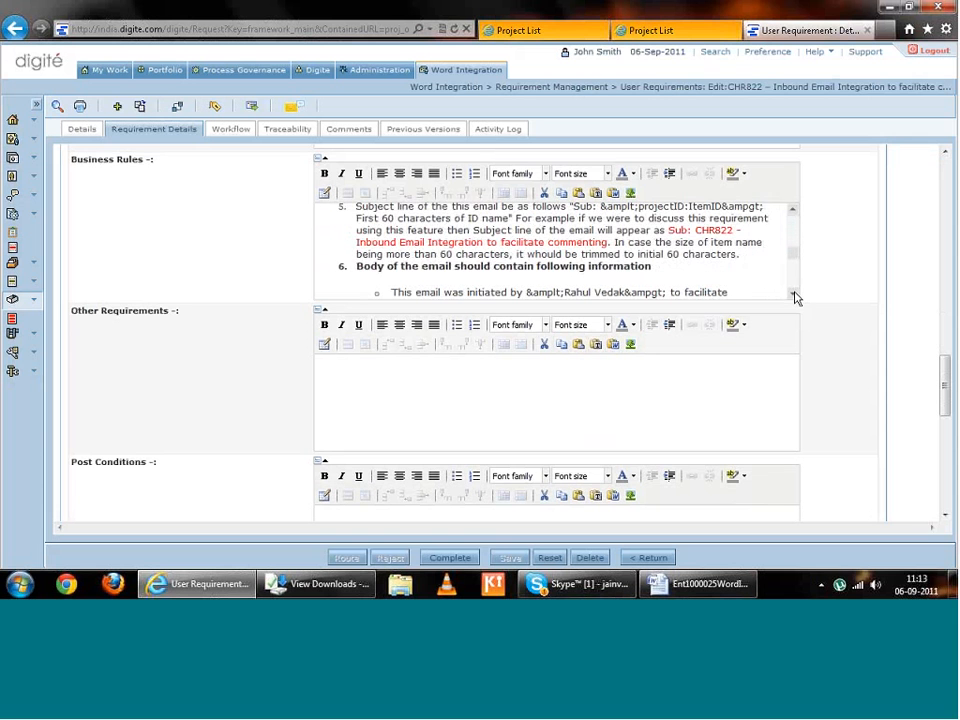
pyautogui.click(535, 274)
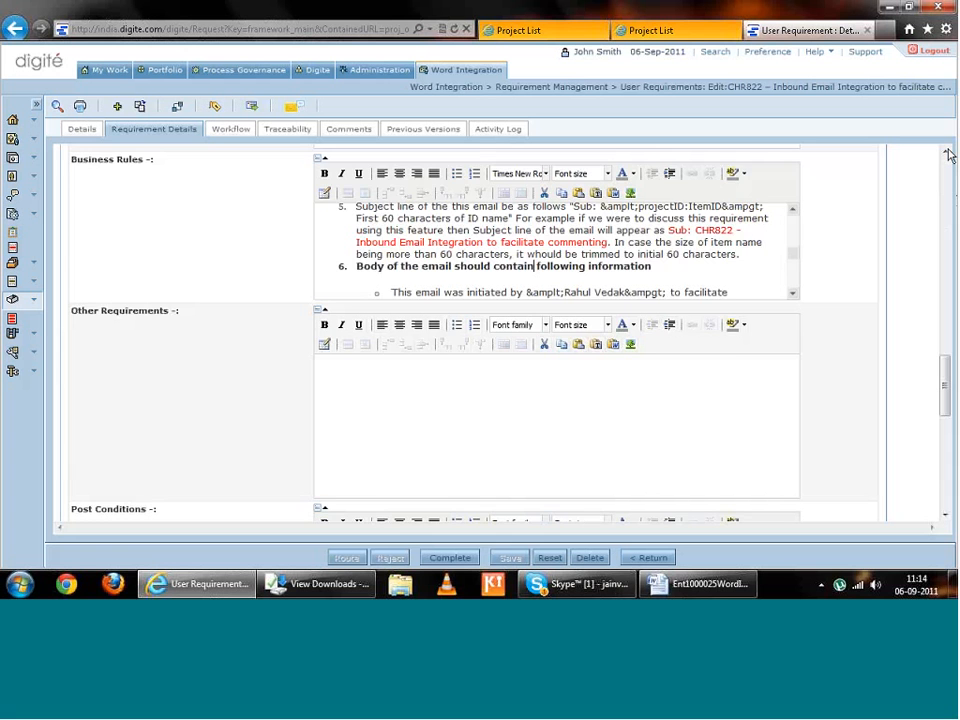
# - Examine the last sentence of REQ1's Basic Description field to check how its formatting came through from Word
pyautogui.scroll(3, 949, 155)
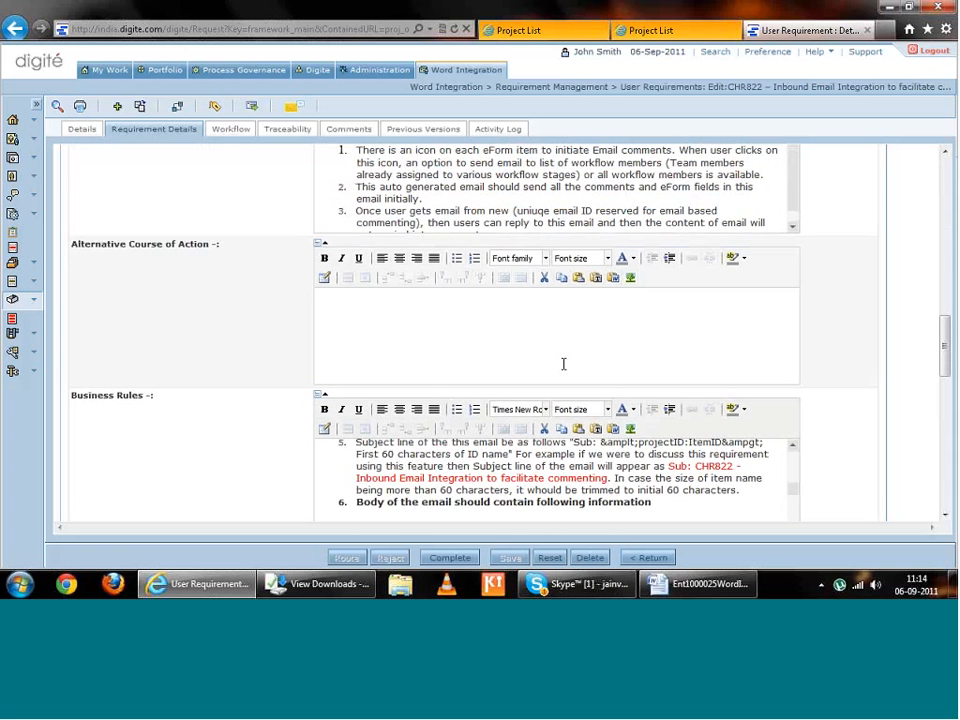
pyautogui.click(563, 364)
pyautogui.scroll(10, 947, 153)
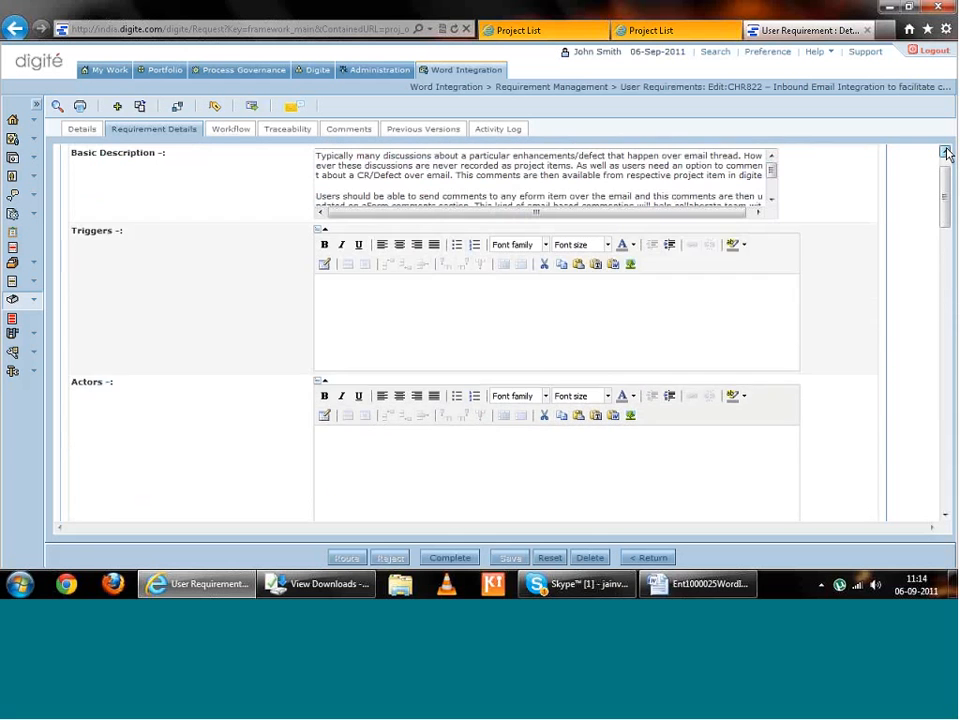
pyautogui.scroll(1, 947, 153)
pyautogui.click(634, 240)
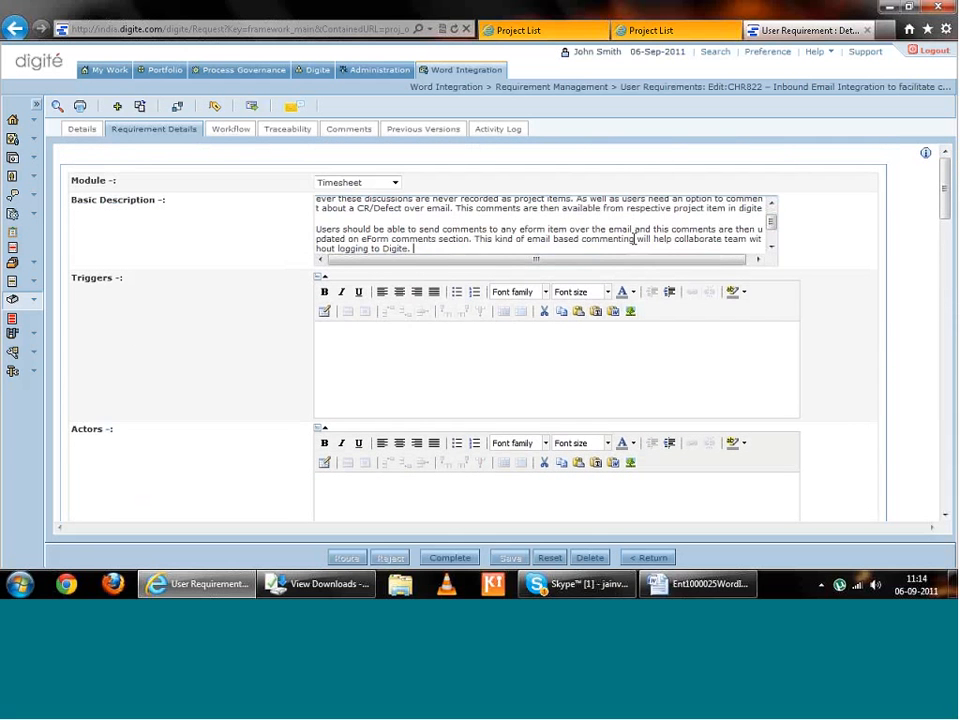
pyautogui.scroll(-2, 634, 240)
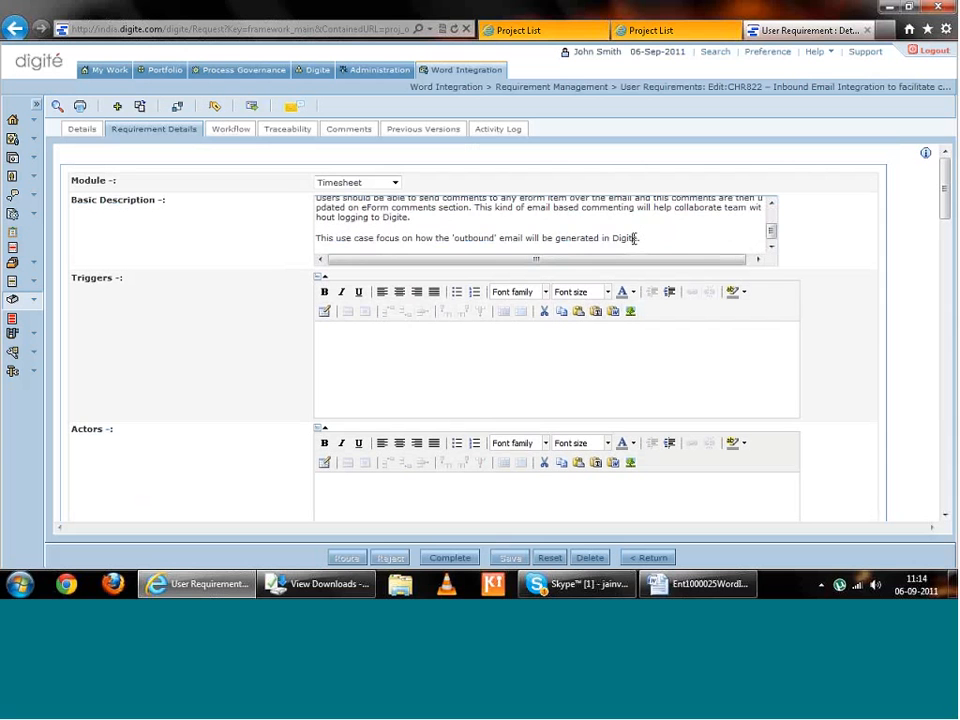
pyautogui.scroll(3, 634, 239)
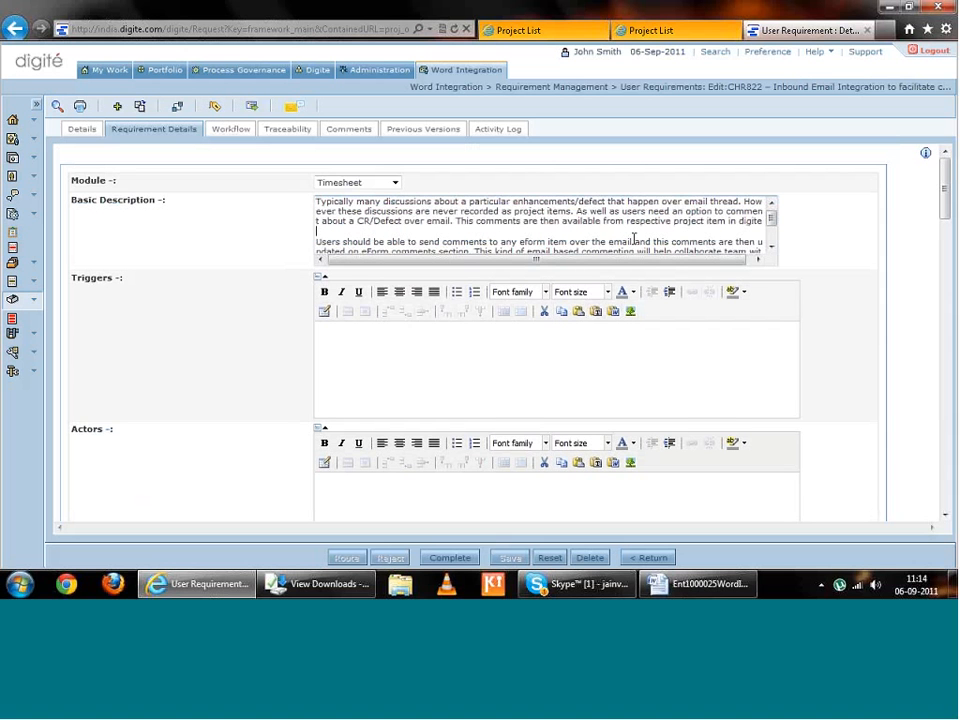
pyautogui.scroll(-3, 634, 240)
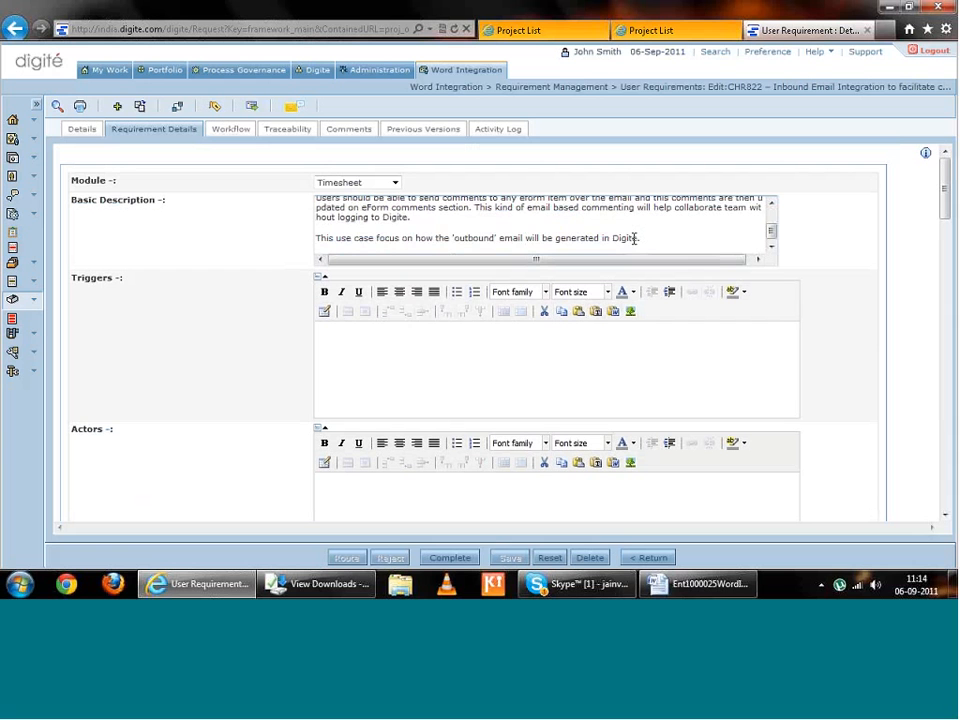
# - Check the closing sentence of REQ1's Basic Description, and select item 5 in the Business Rules field to inspect its formatting
pyautogui.tripleClick(634, 239)
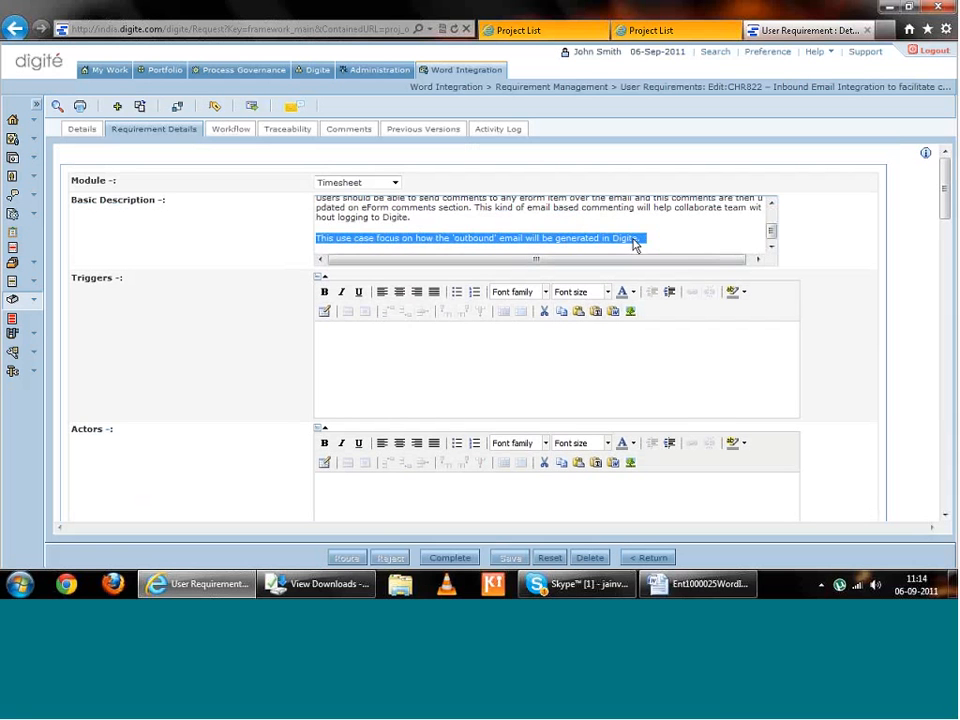
pyautogui.press('Up')
pyautogui.scroll(3, 634, 240)
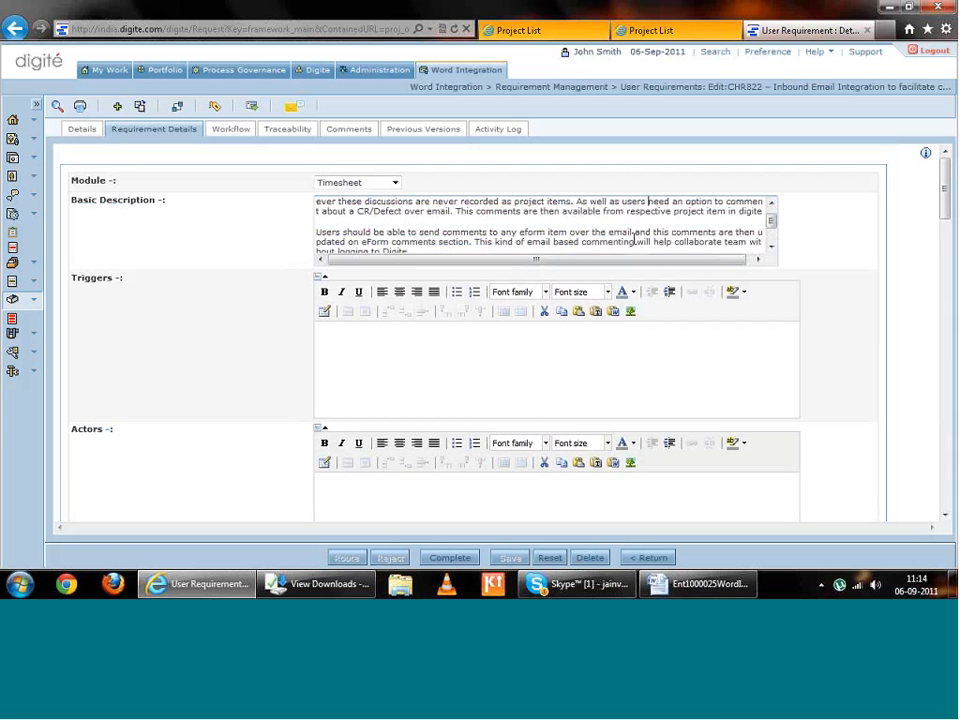
pyautogui.scroll(-3, 634, 239)
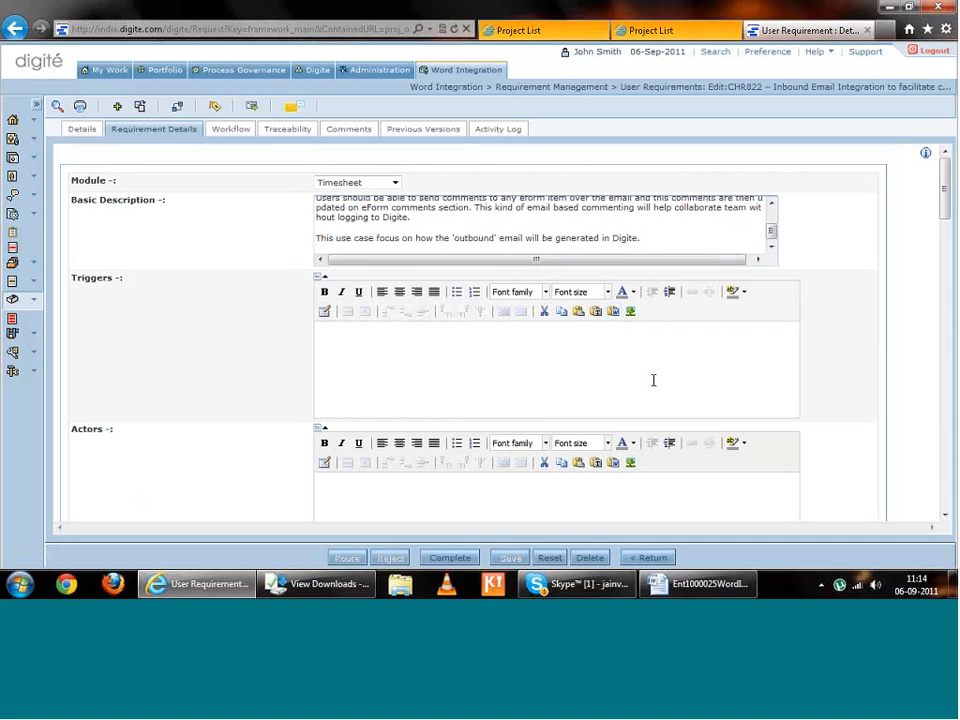
pyautogui.scroll(-10, 945, 517)
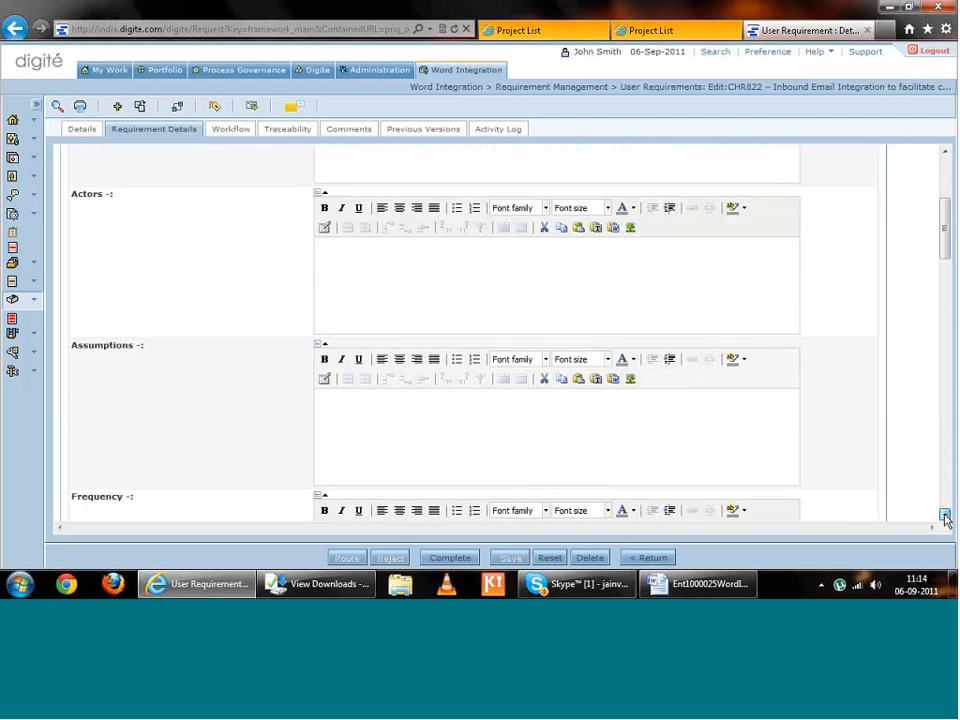
pyautogui.scroll(-8, 945, 517)
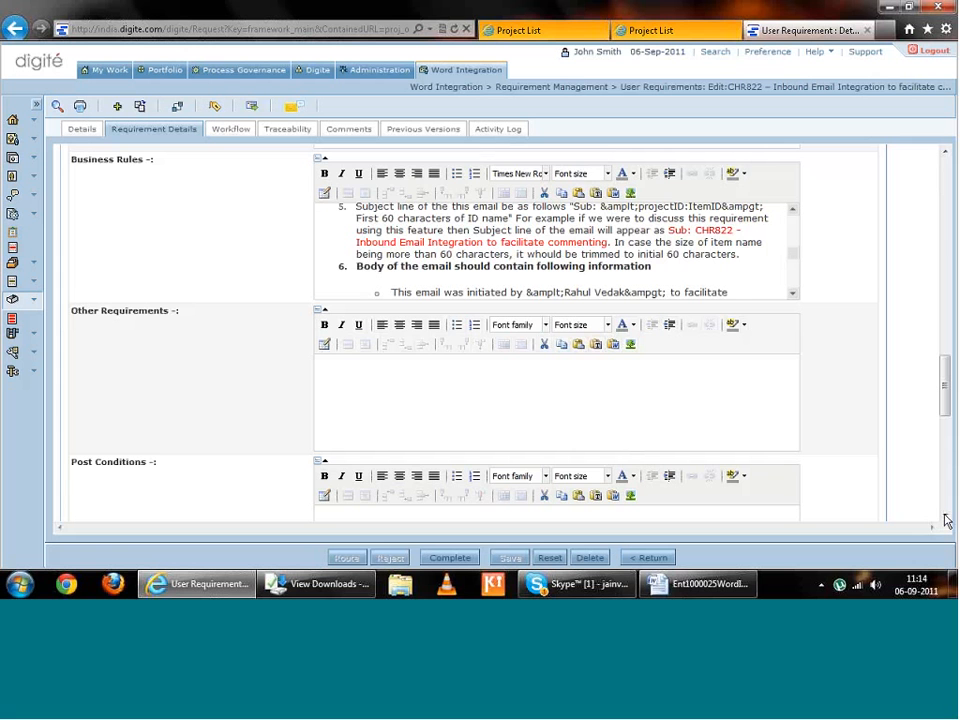
pyautogui.doubleClick(377, 242)
pyautogui.click(377, 242)
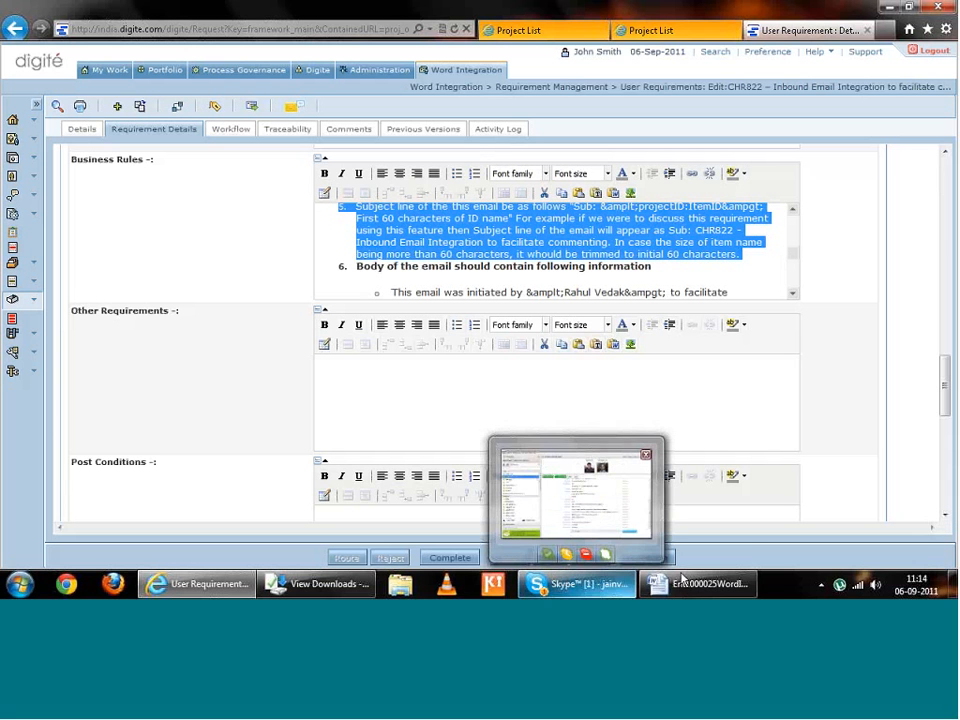
# - Switch to Word and review the Business Rules items in Ent1000025WordIntegr_UsrReq.doc
pyautogui.click(711, 583)
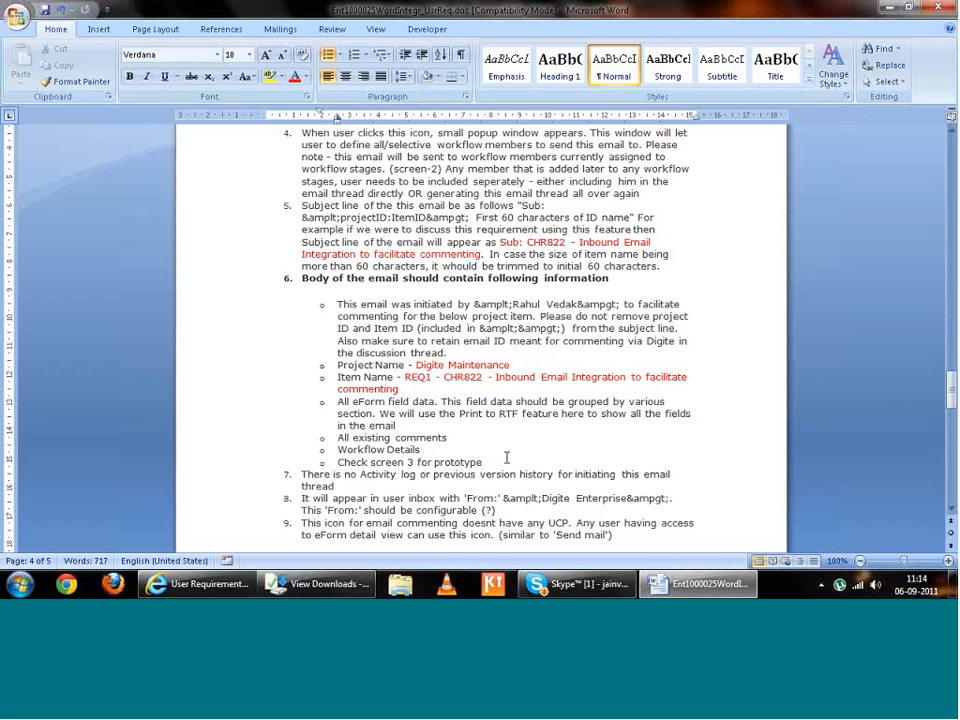
pyautogui.press('pagedown')
pyautogui.press('pagedown')
pyautogui.press('pagedown')
pyautogui.press('pageup')
pyautogui.press('pageup')
pyautogui.press('pageup')
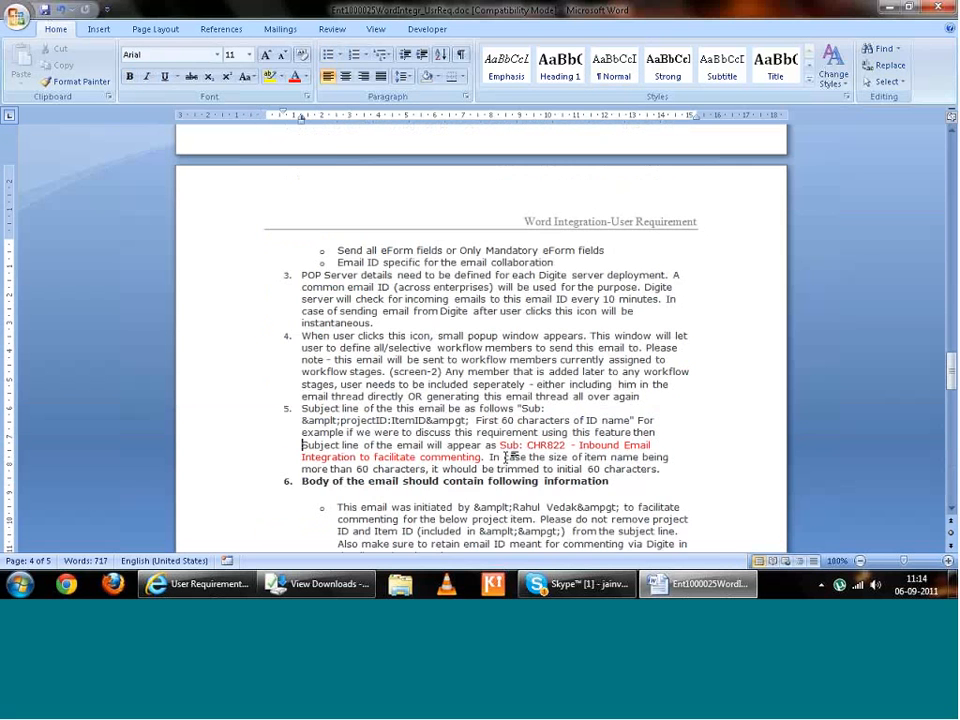
pyautogui.press('pagedown')
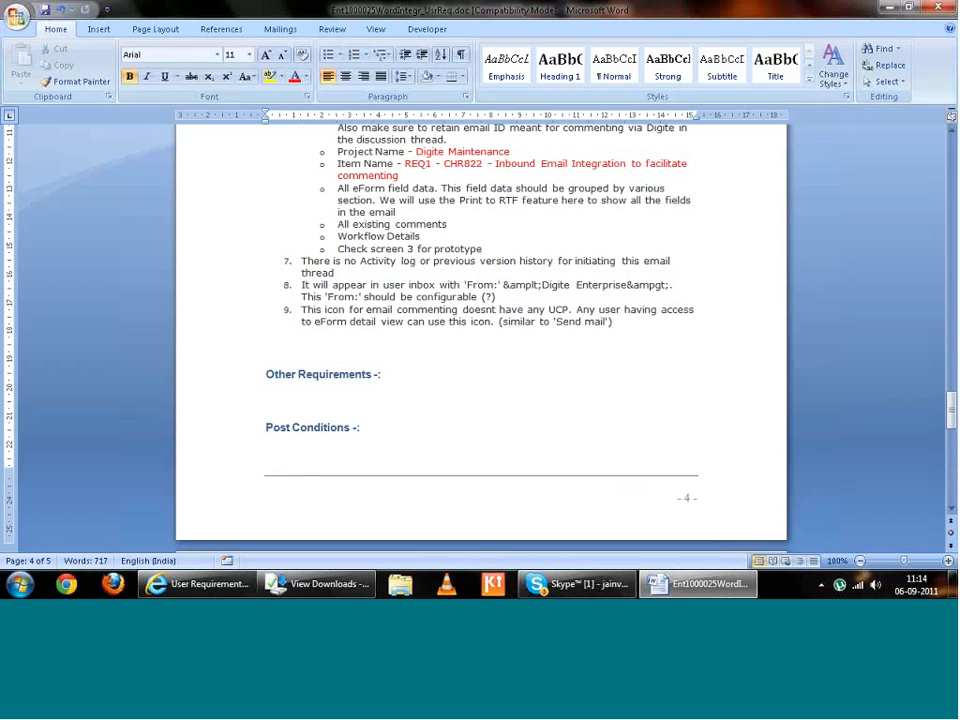
# - Add an empty bullet after "Check screen 3 for prototype" and close the Word document without saving the changes
pyautogui.click(501, 249)
pyautogui.press('Return')
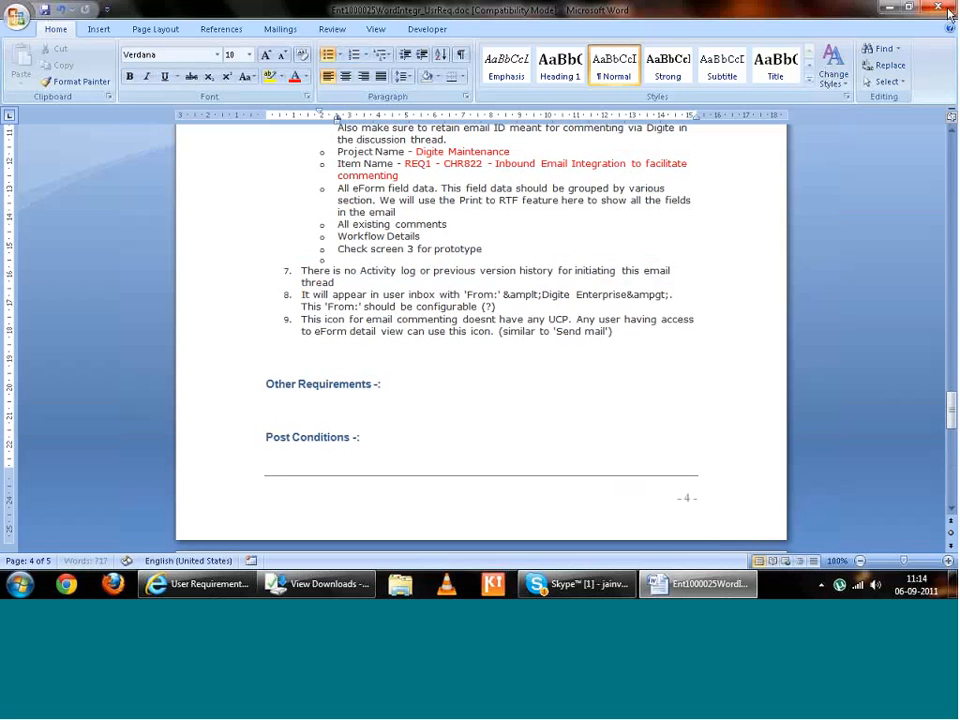
pyautogui.click(946, 9)
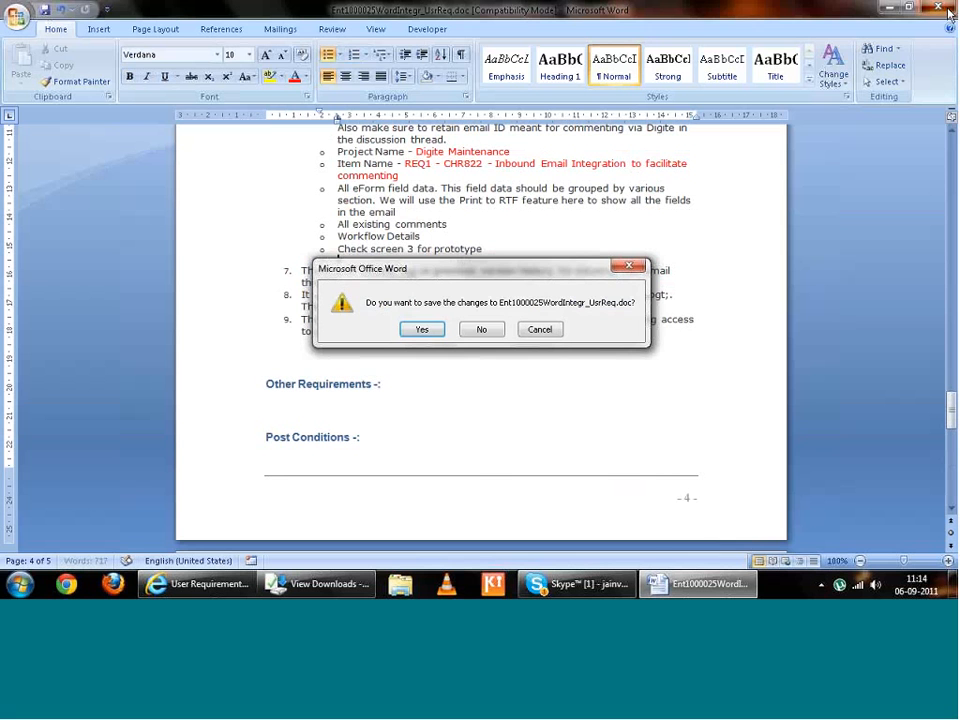
pyautogui.click(482, 330)
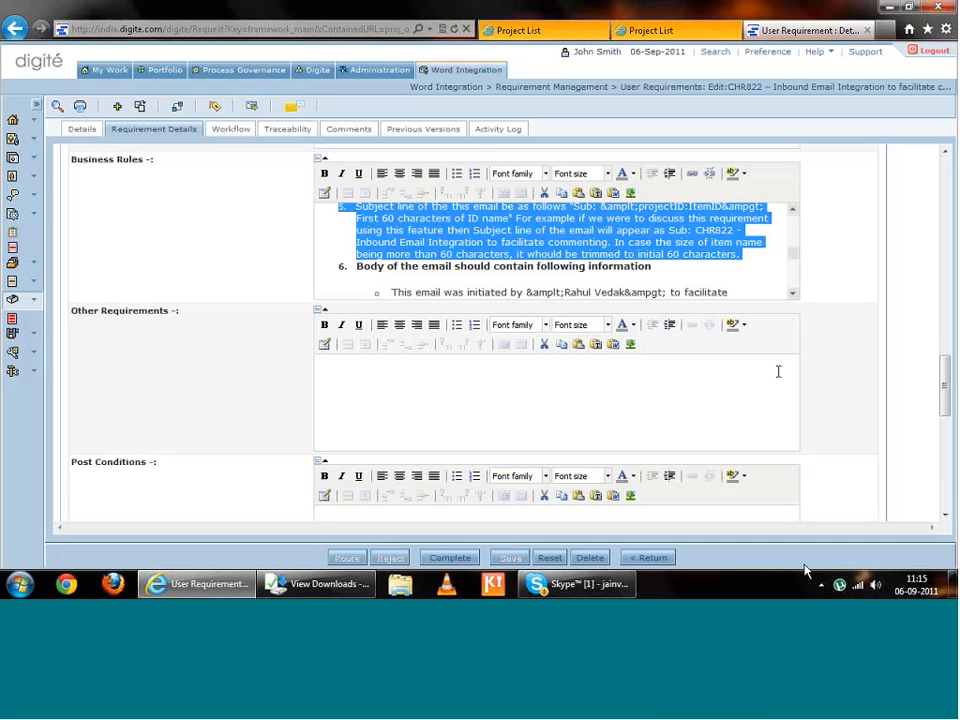
# - Review the first items of REQ1's Business Rules field and return to the User Requirements list
pyautogui.scroll(2, 791, 216)
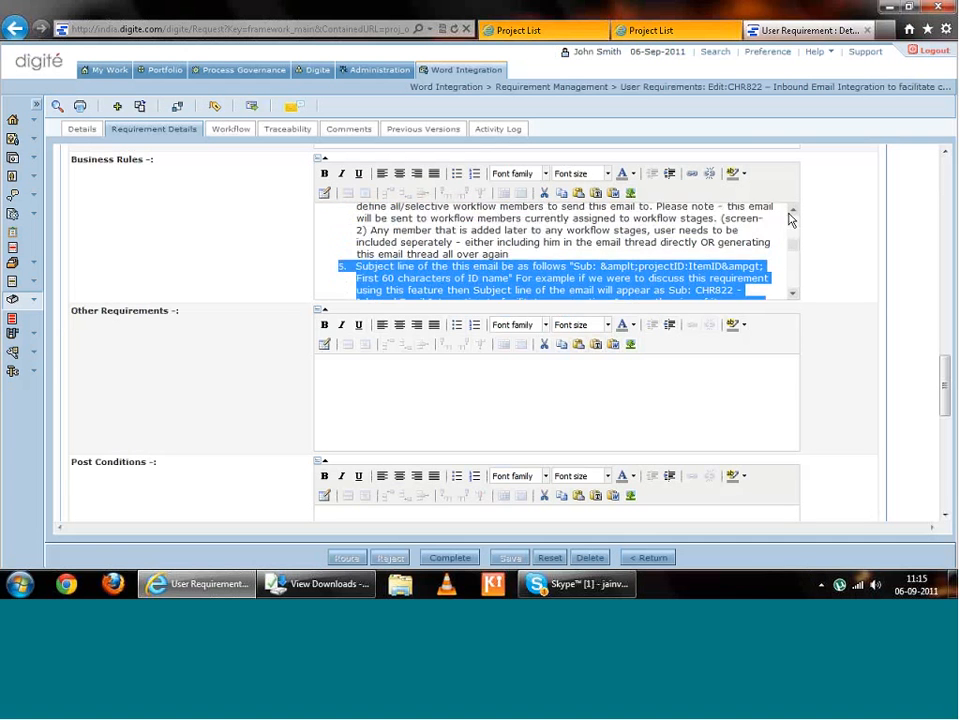
pyautogui.scroll(5, 791, 216)
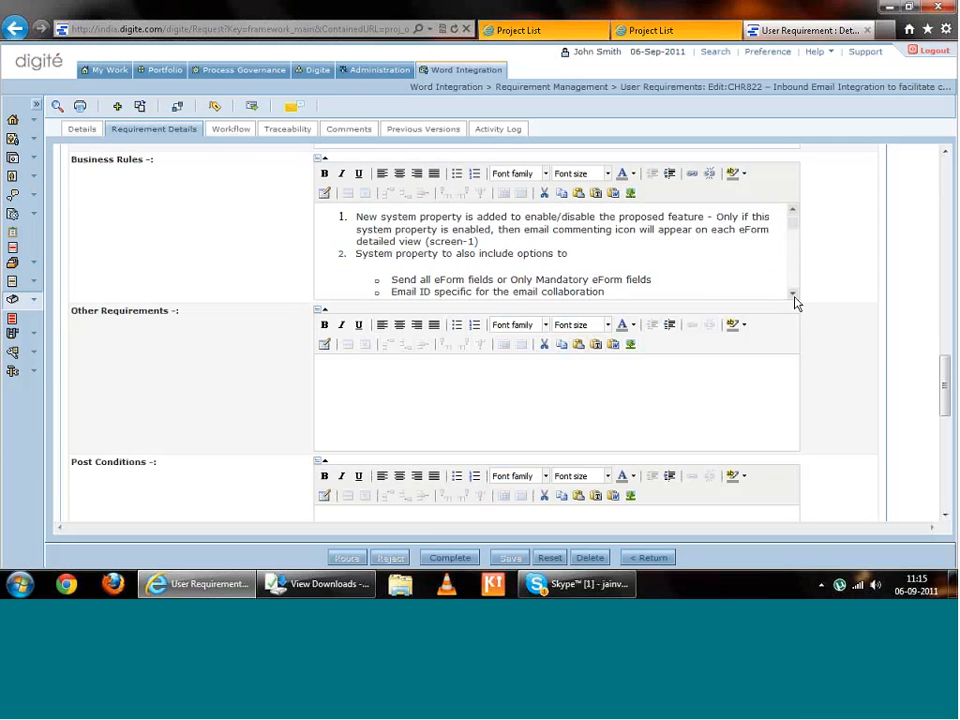
pyautogui.click(945, 152)
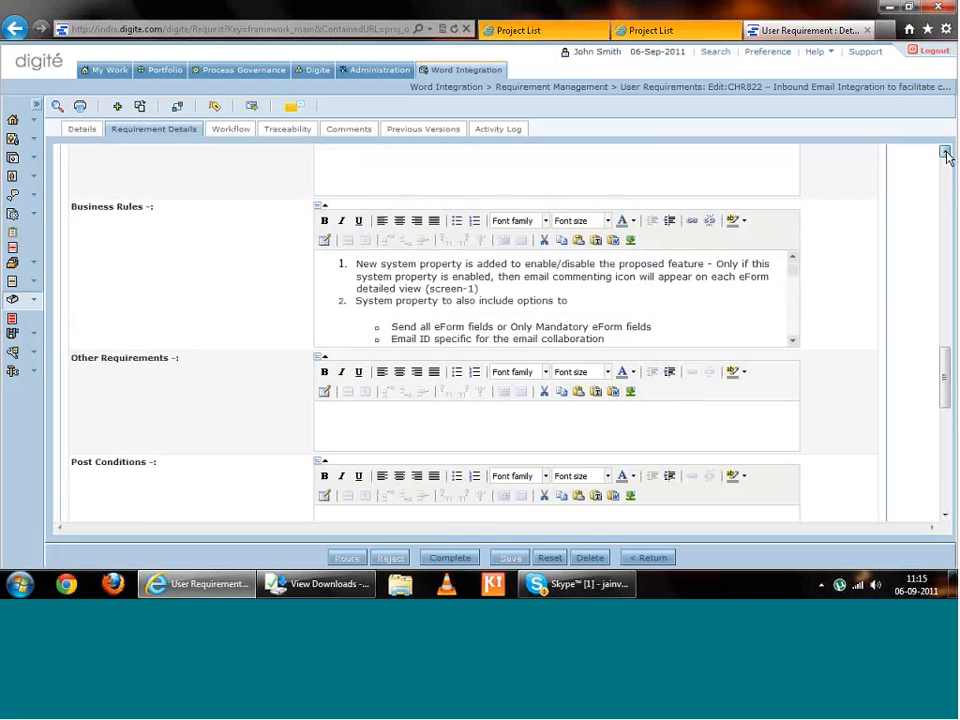
pyautogui.click(946, 153)
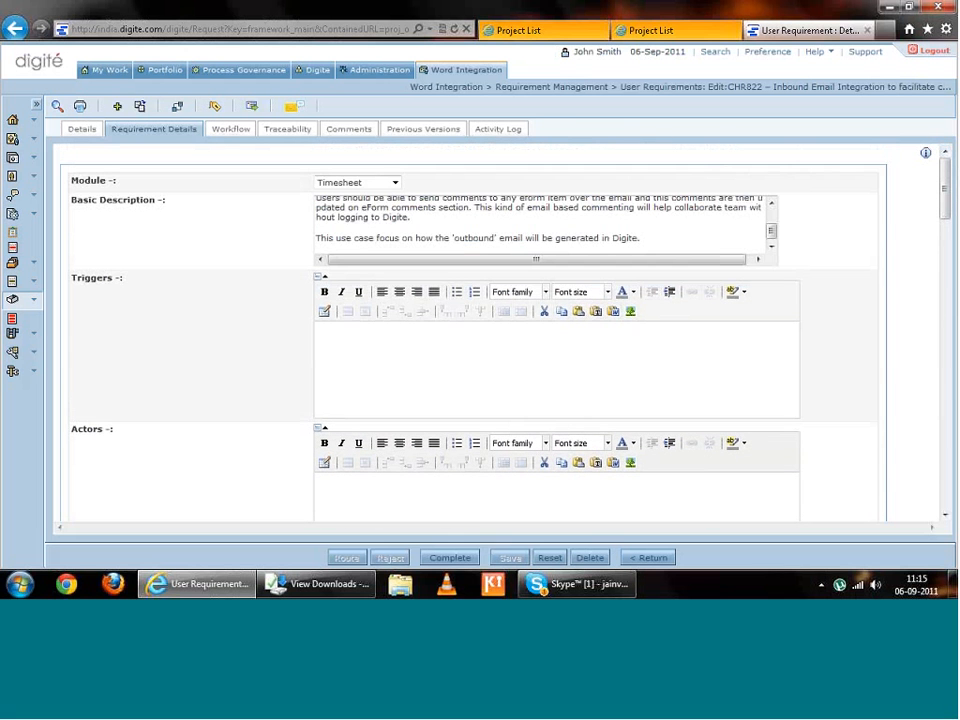
pyautogui.click(638, 559)
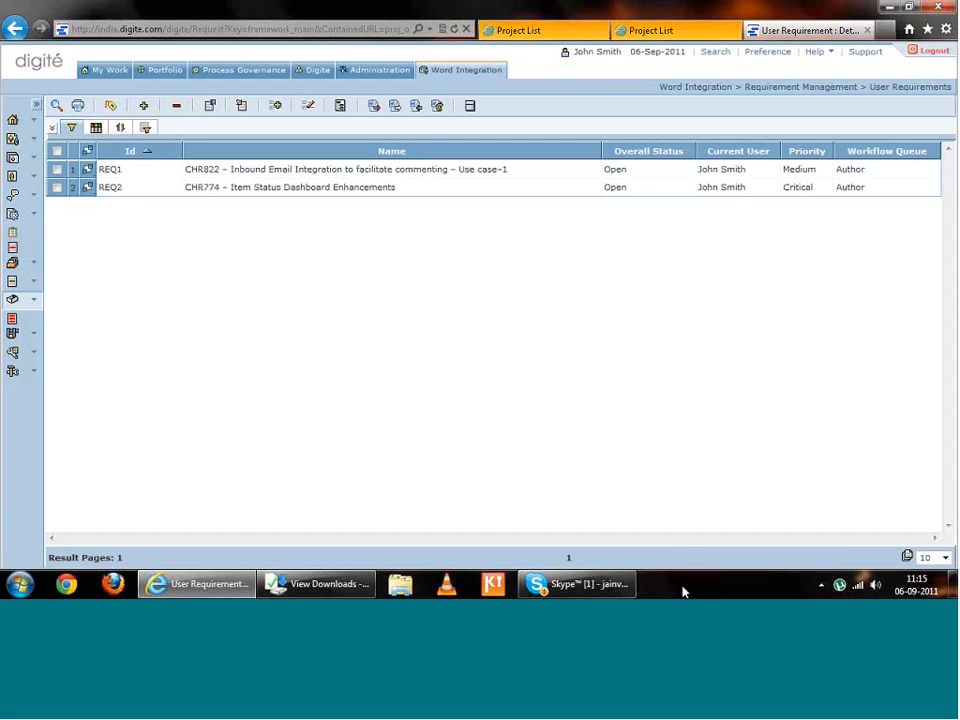
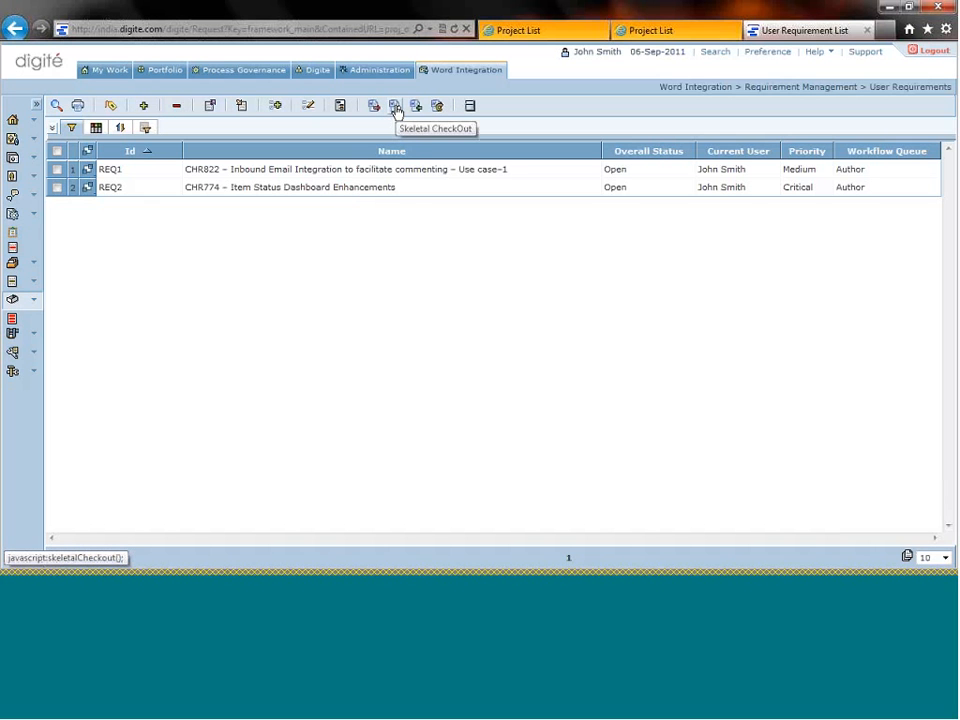
# - Run a Skeletal CheckOut with All Fields and save Ent1000025WordIntegr_UsrReq.doc to the Desktop
pyautogui.click(396, 111)
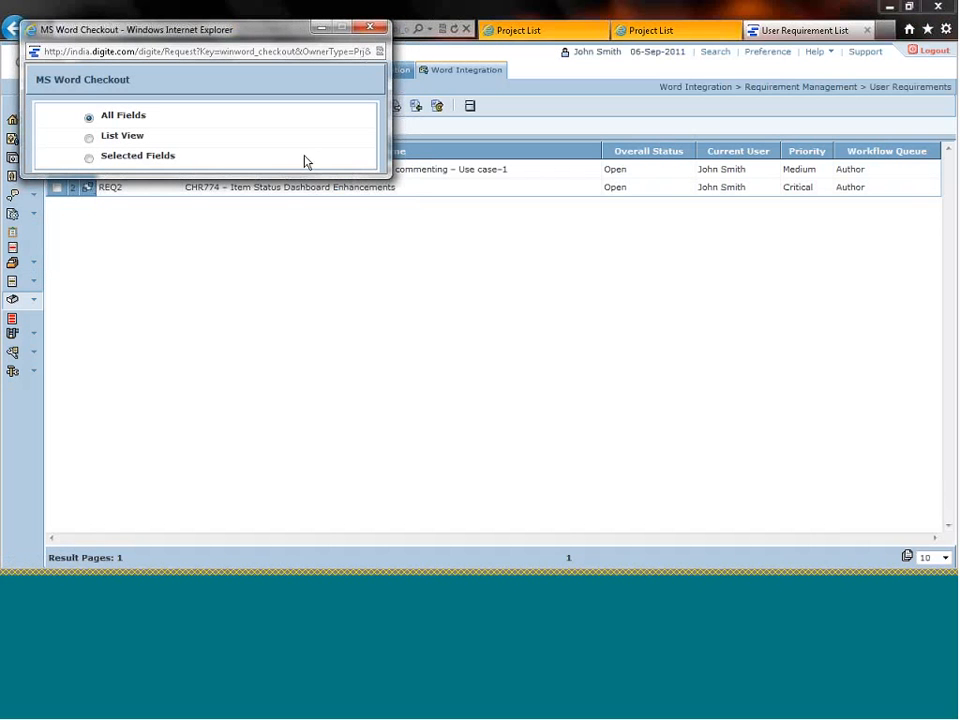
pyautogui.scroll(-1, 306, 162)
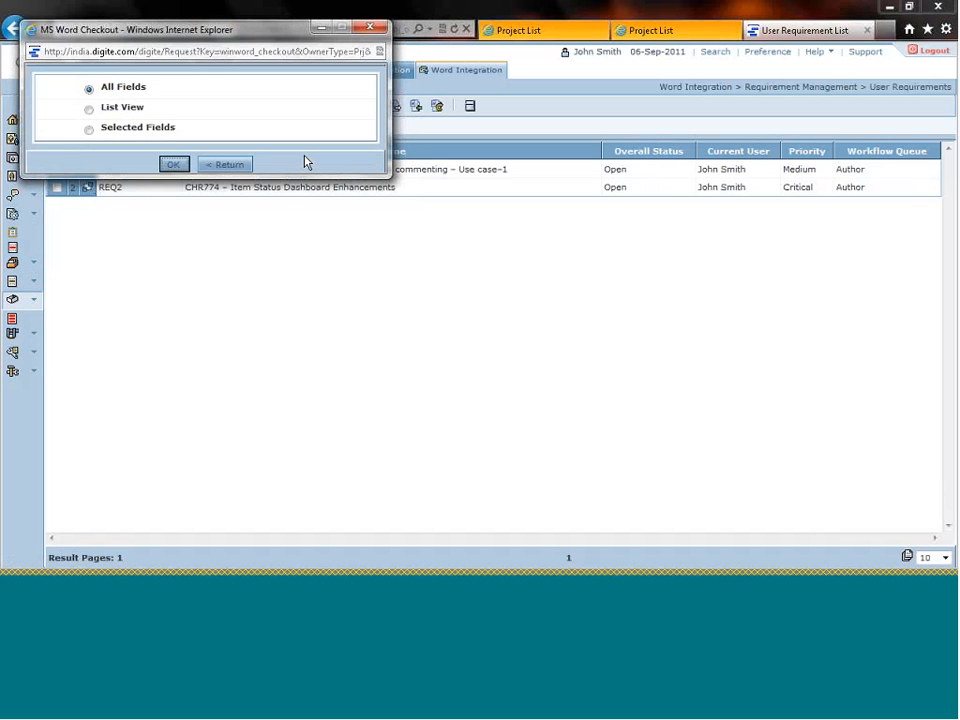
pyautogui.click(174, 165)
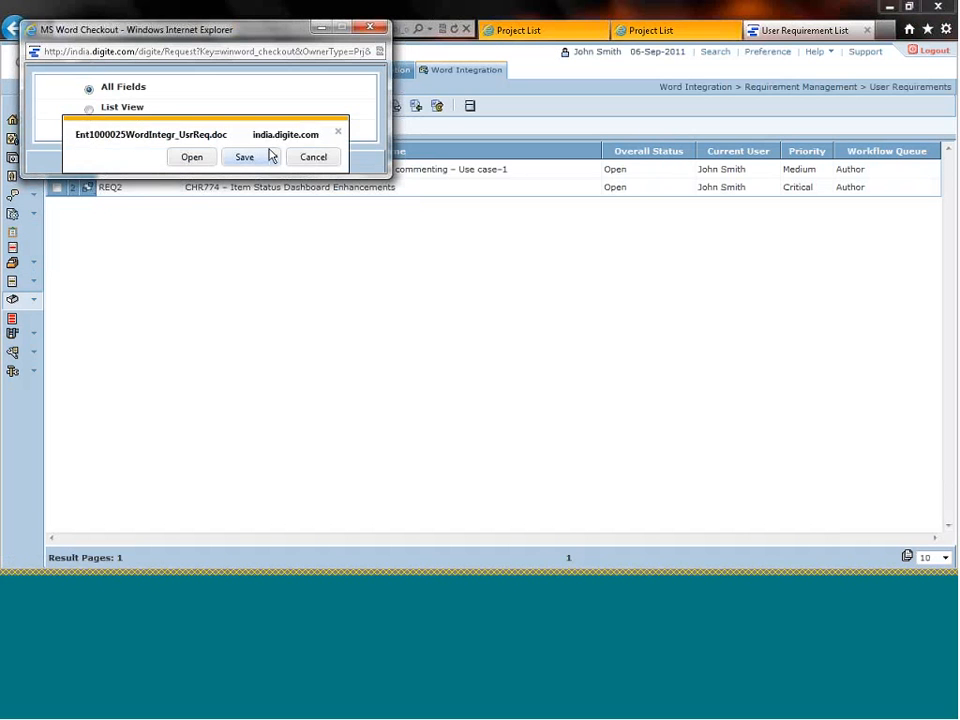
pyautogui.click(272, 156)
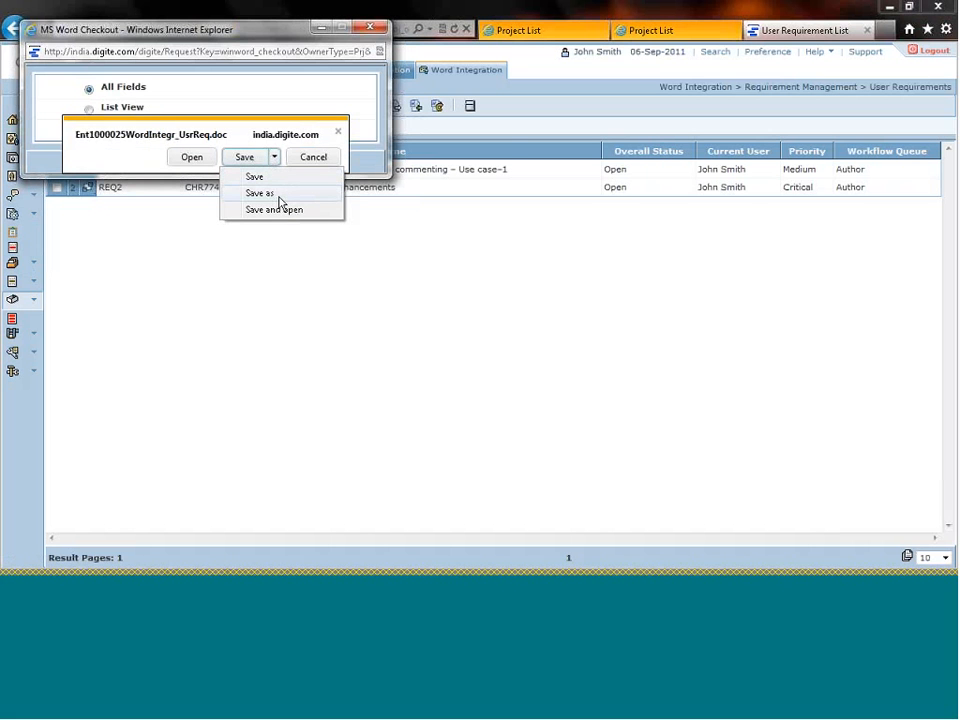
pyautogui.click(281, 196)
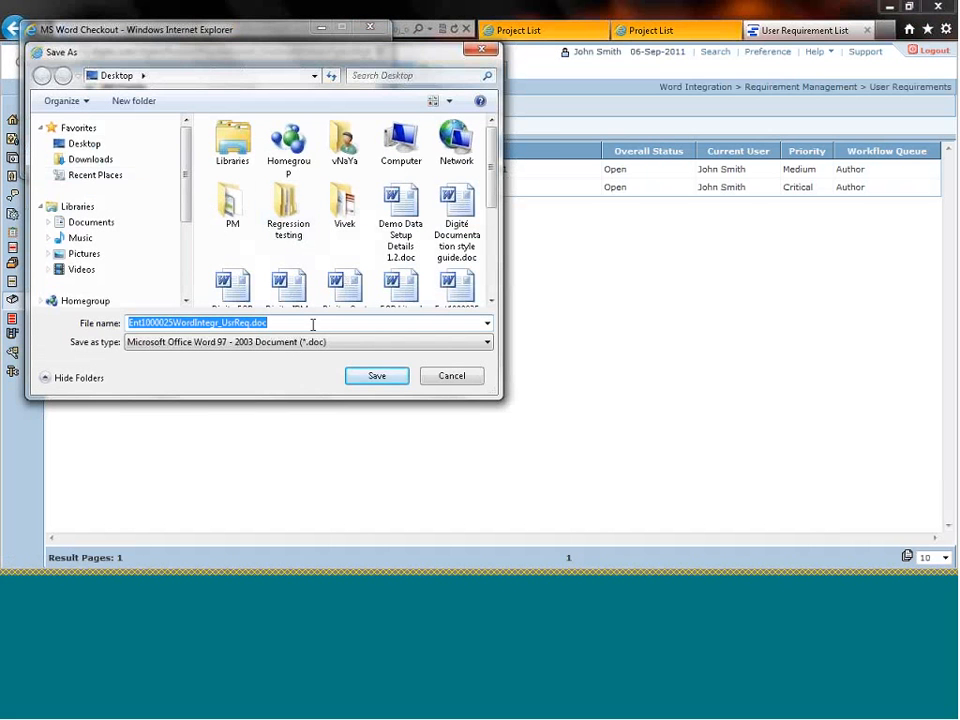
pyautogui.click(370, 377)
pyautogui.click(516, 293)
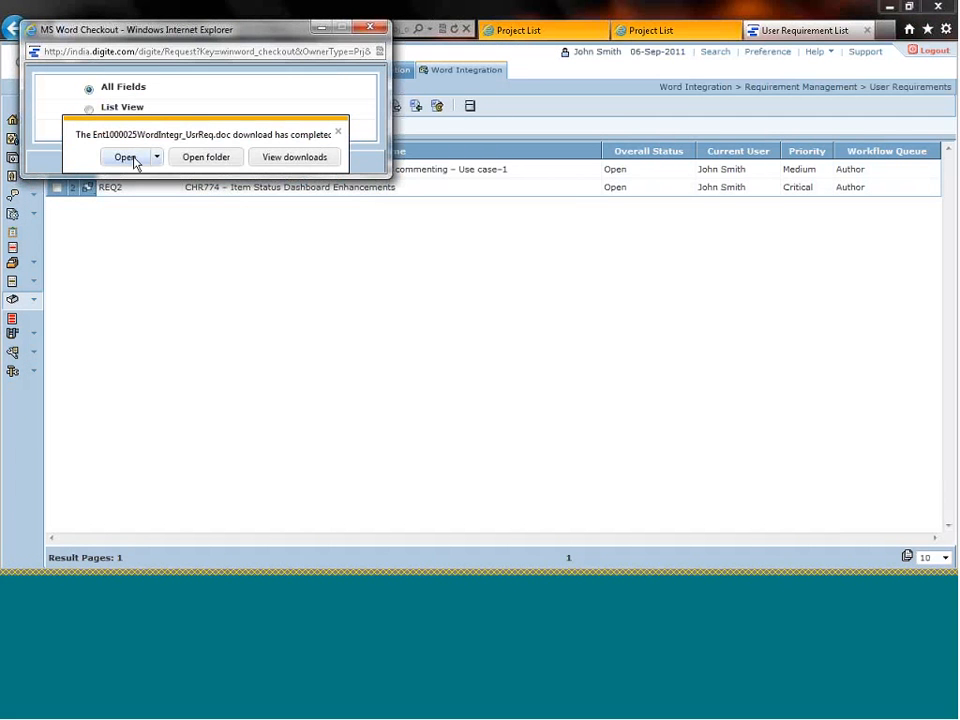
# - Open the downloaded skeletal document in Word and enter "Requirement No.1" as the Name in the Details table
pyautogui.click(127, 157)
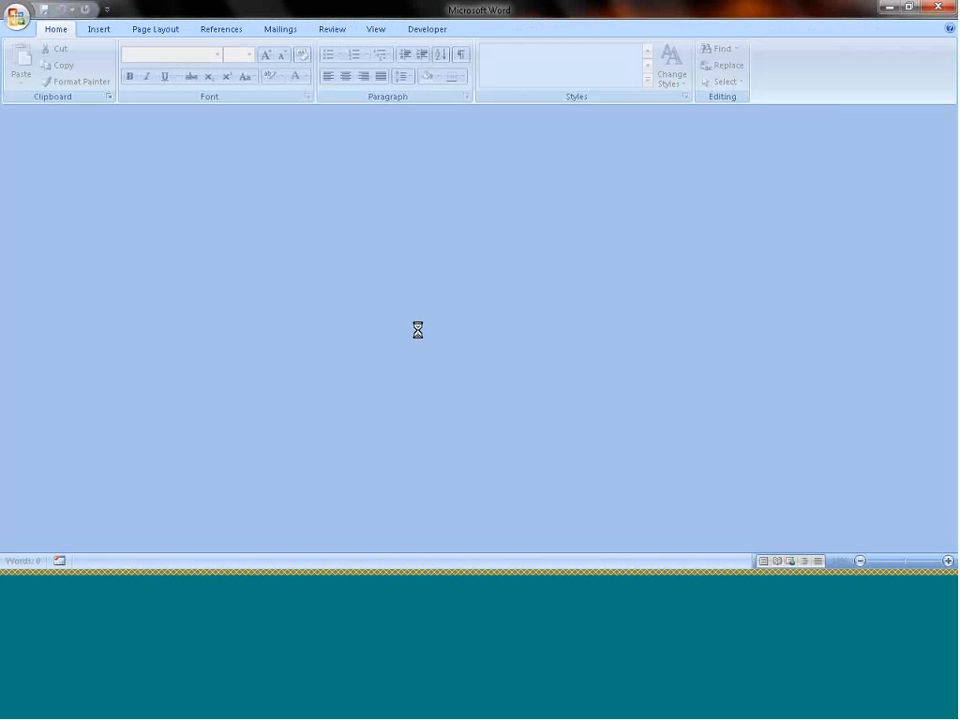
pyautogui.scroll(-5, 418, 330)
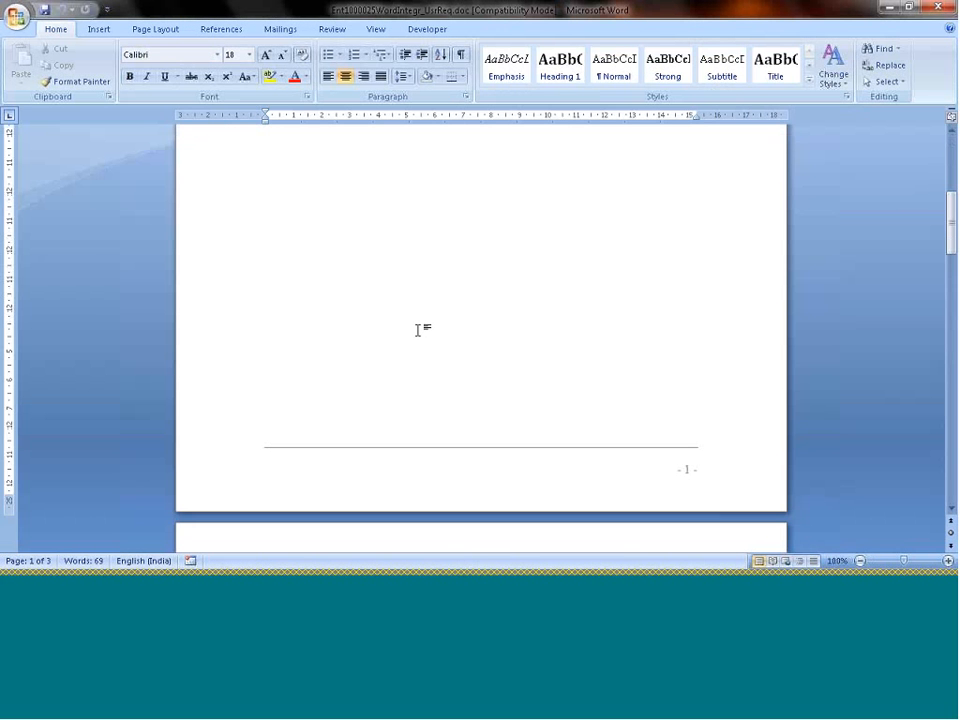
pyautogui.scroll(-5, 418, 330)
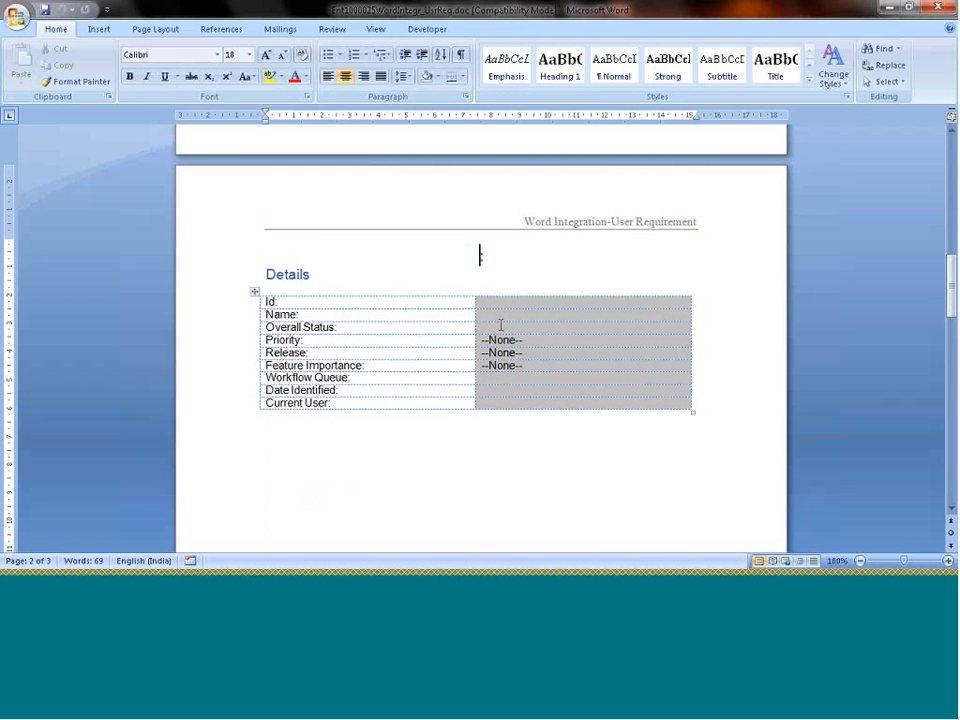
pyautogui.click(500, 317)
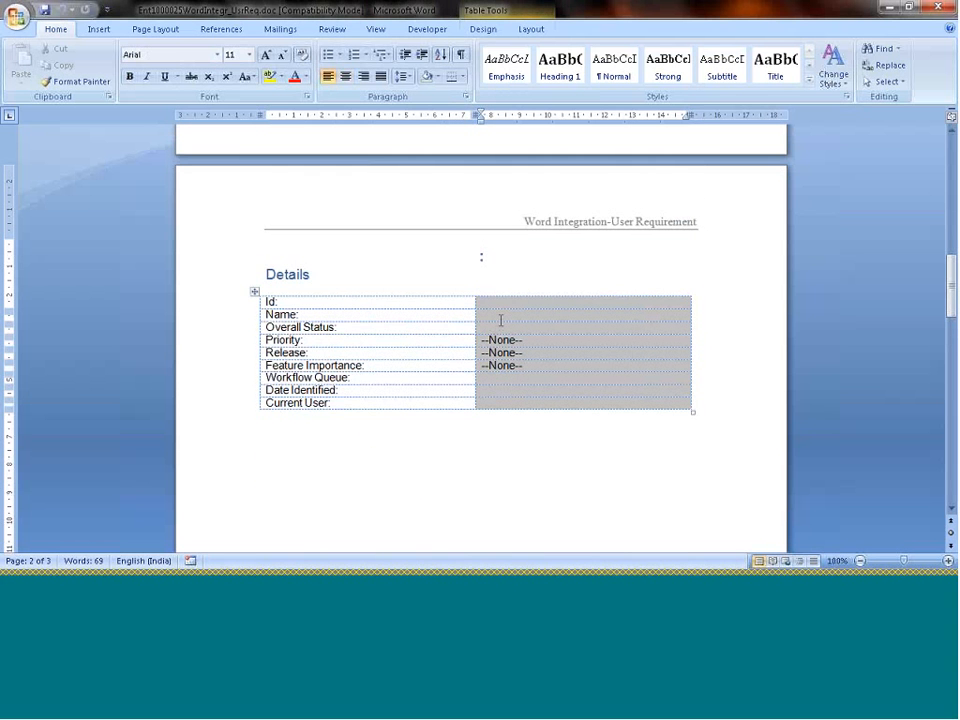
pyautogui.write('Re')
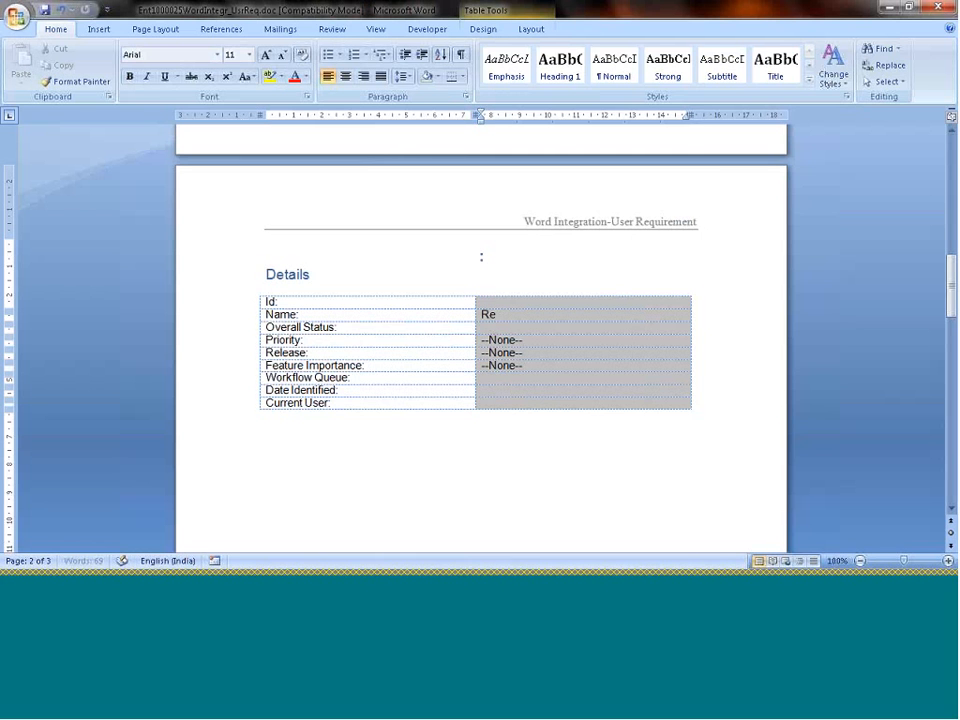
pyautogui.write('quirement No.1')
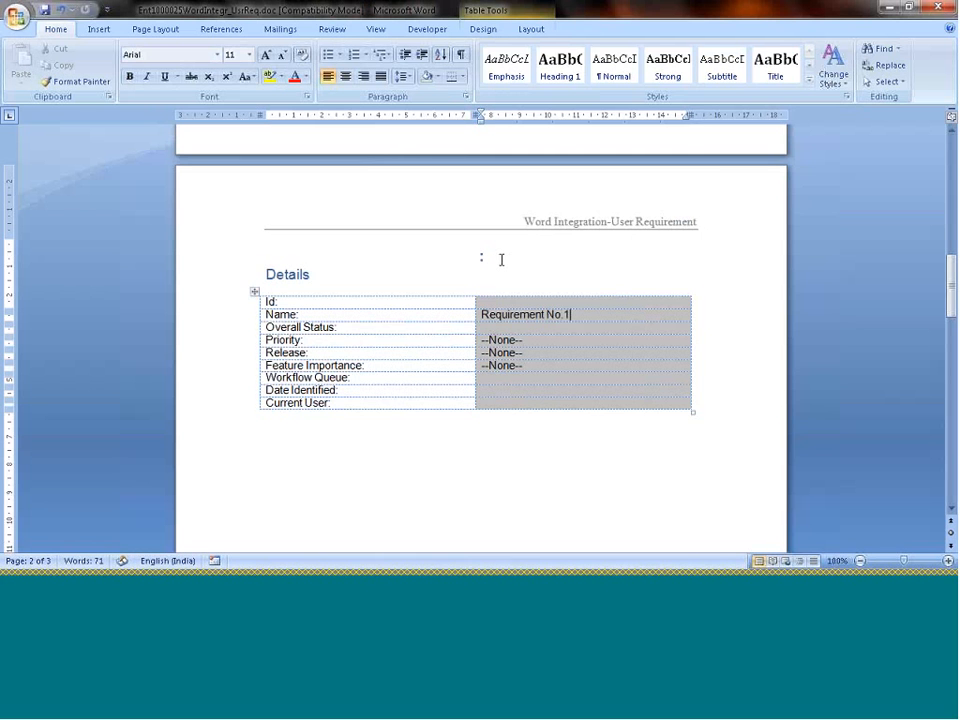
# - Add "Requirement No.1" after the colon in the title above Details, and place the cursor in the Overall Status value cell
pyautogui.click(501, 260)
pyautogui.write('R')
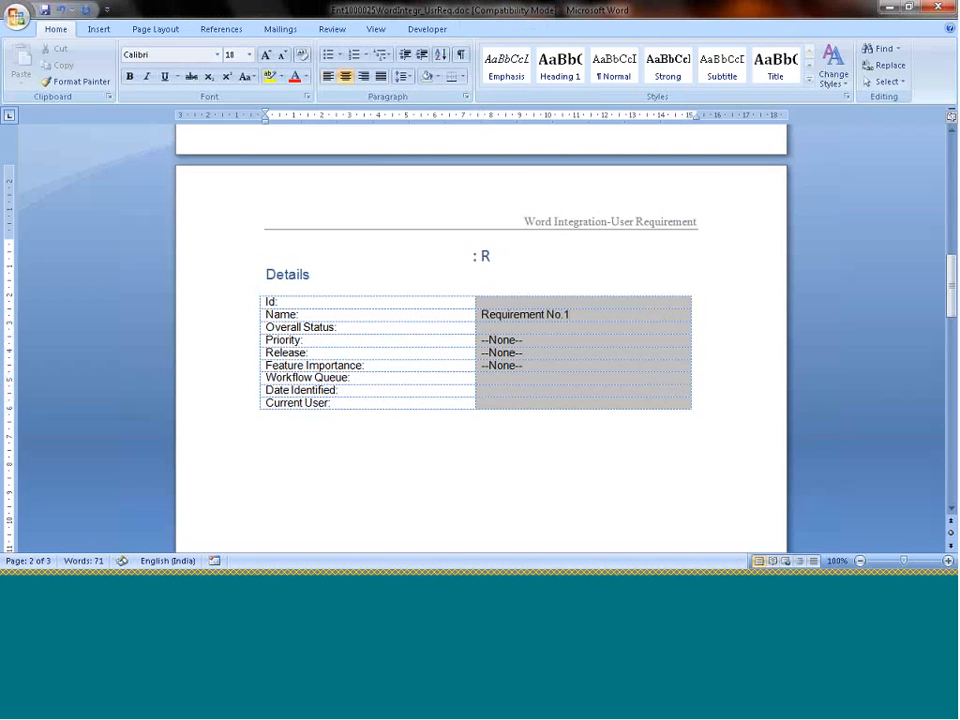
pyautogui.write('equirement')
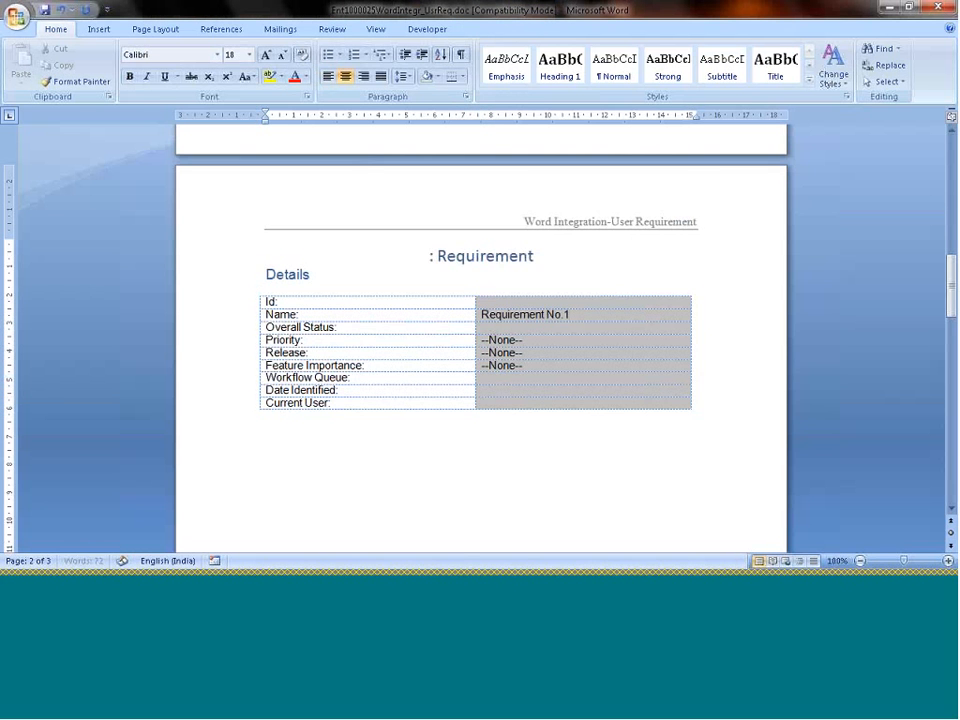
pyautogui.write(' No.')
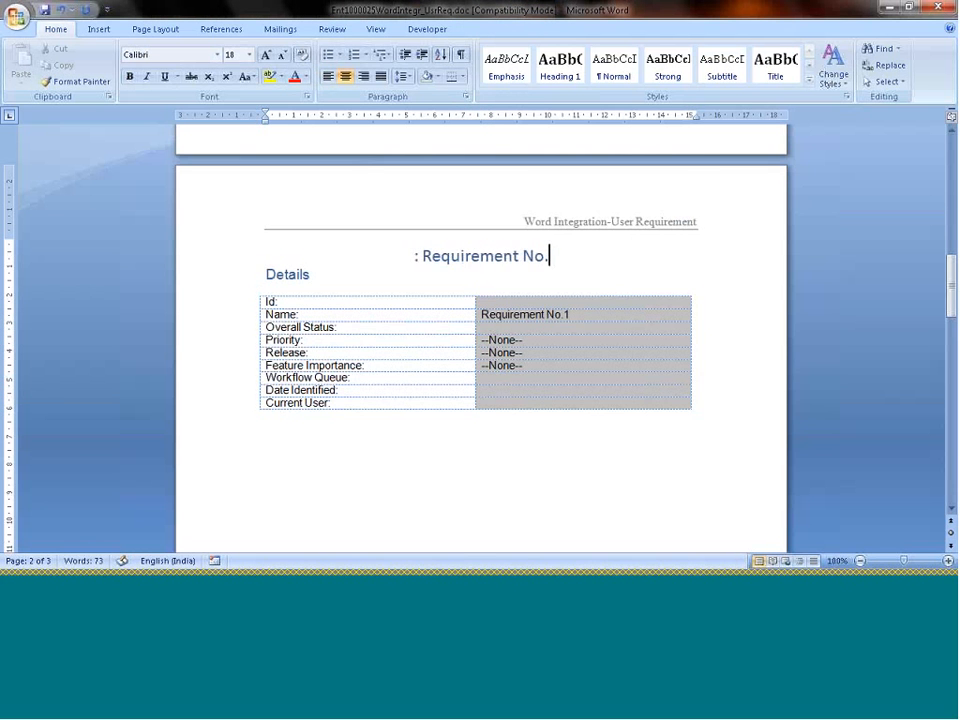
pyautogui.write('1')
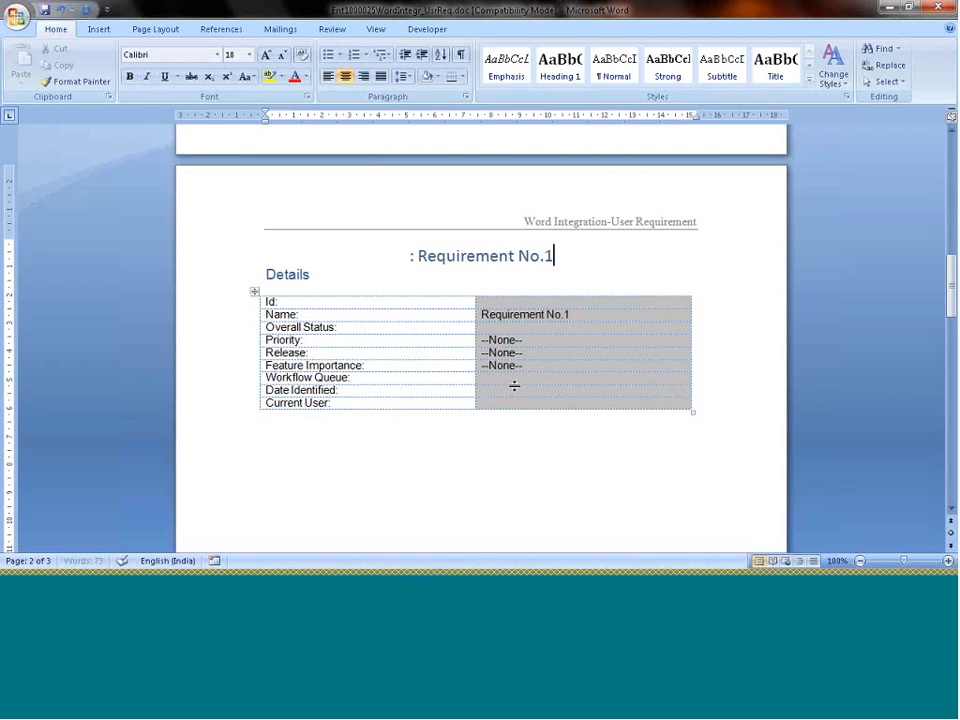
pyautogui.click(515, 398)
pyautogui.click(537, 328)
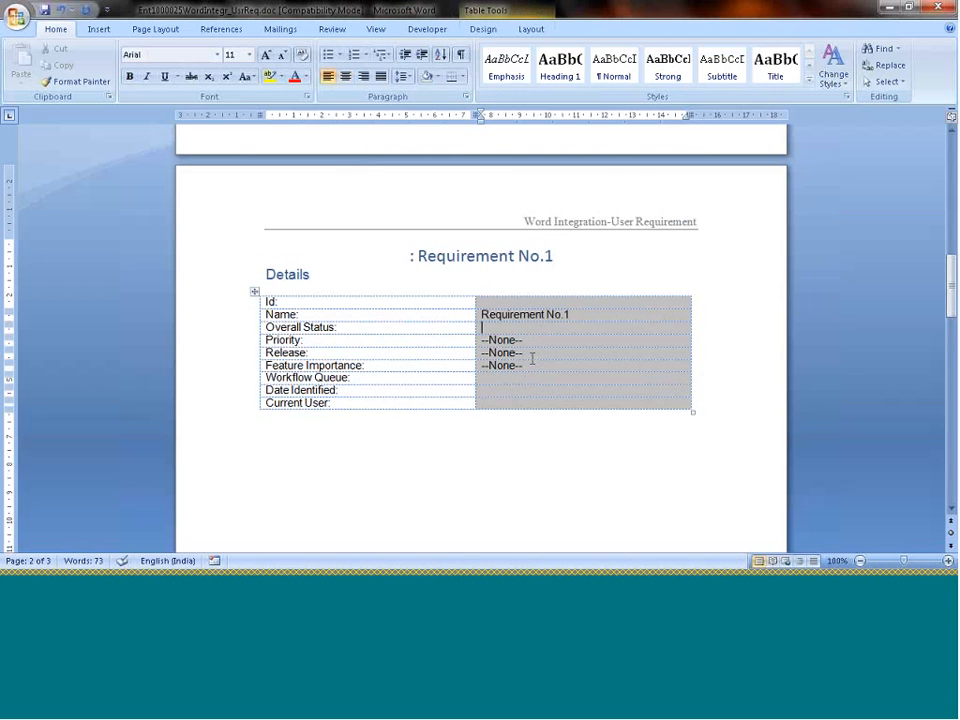
# - Look over the Details table and the empty sections under Requirement Details in the skeletal document
pyautogui.click(527, 424)
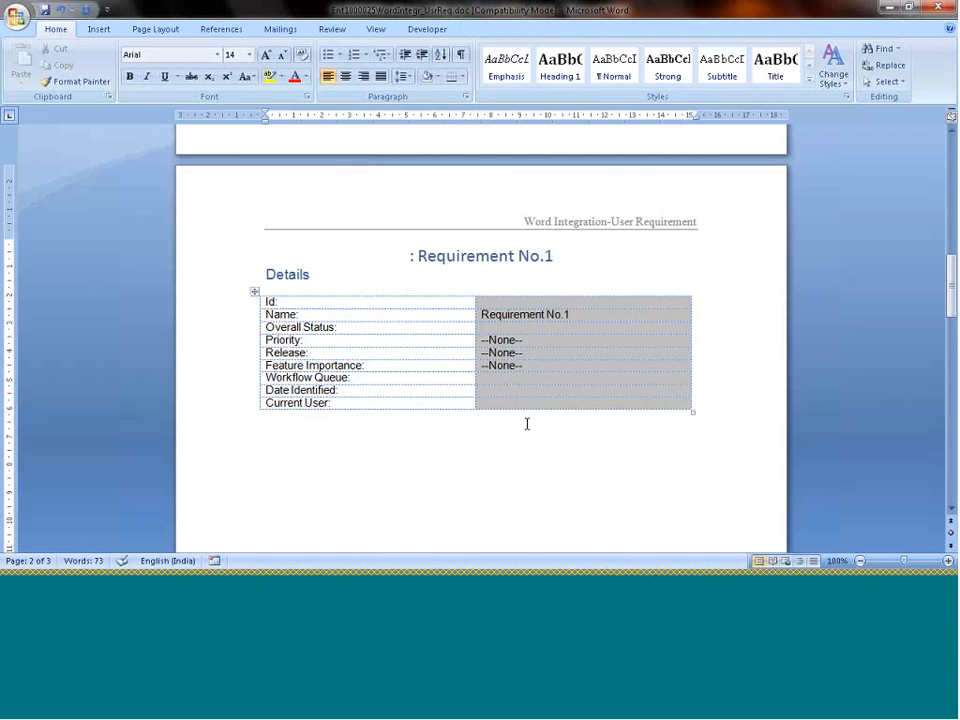
pyautogui.click(537, 341)
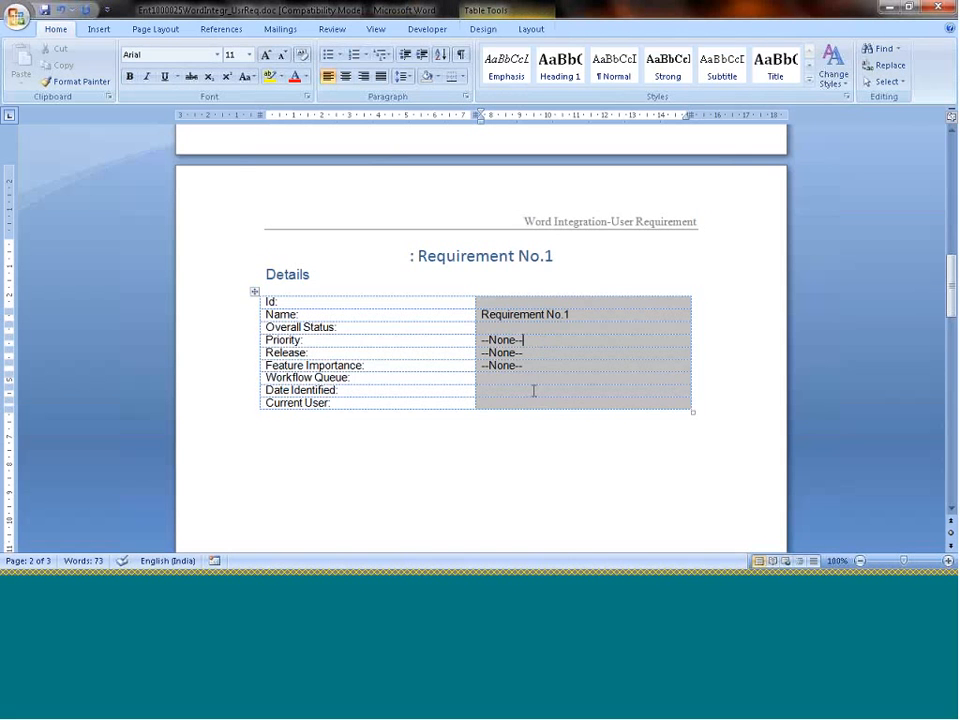
pyautogui.scroll(-1, 534, 391)
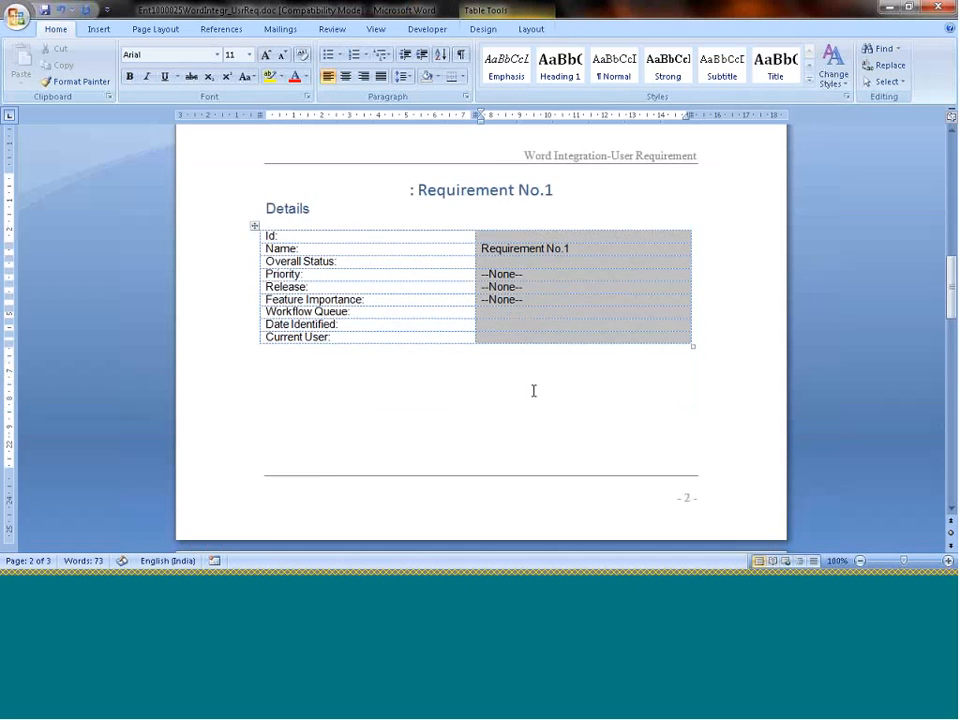
pyautogui.click(534, 391)
pyautogui.scroll(-5, 534, 391)
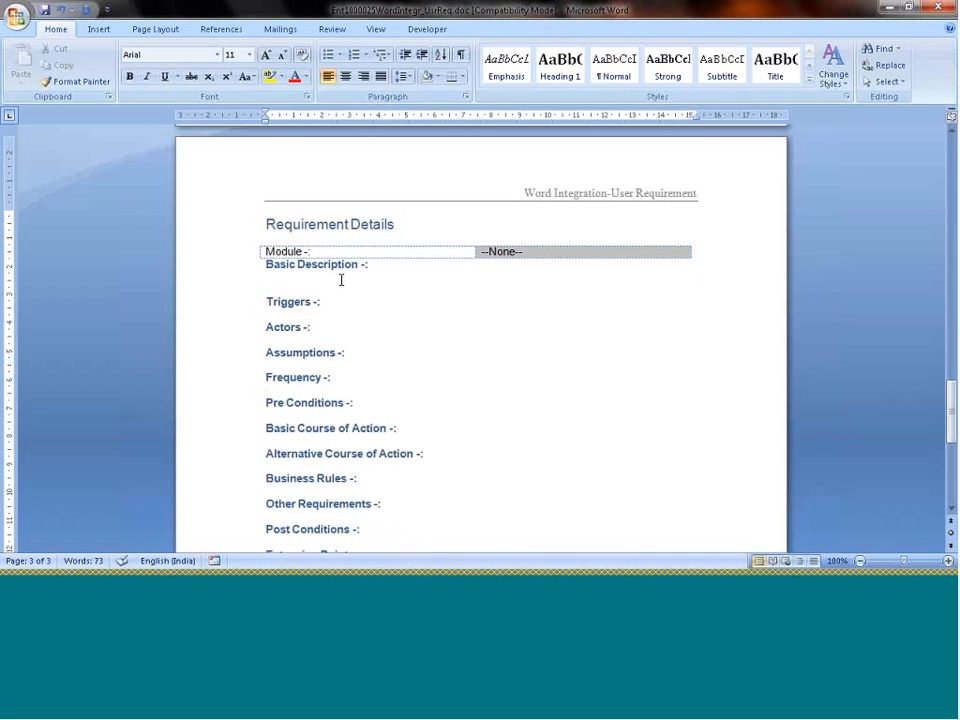
pyautogui.click(341, 280)
pyautogui.click(313, 318)
pyautogui.click(310, 340)
pyautogui.press('Up')
pyautogui.press('Up')
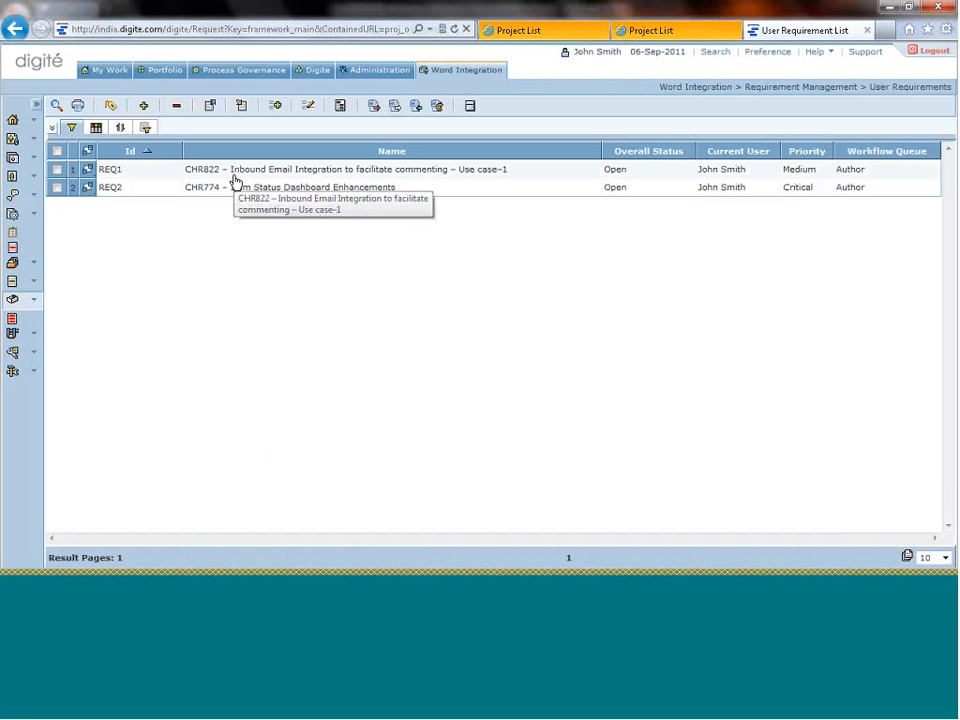
# - Switch to the browser, open REQ1's Requirement Details, and select and copy the whole Basic Course of Action text
pyautogui.click(234, 172)
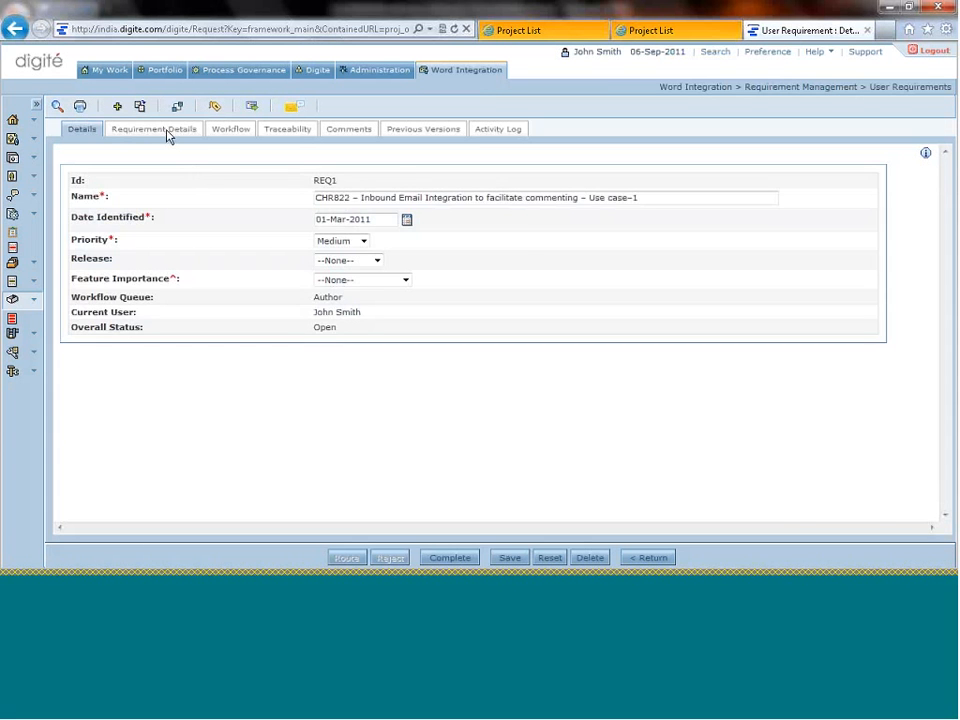
pyautogui.click(168, 133)
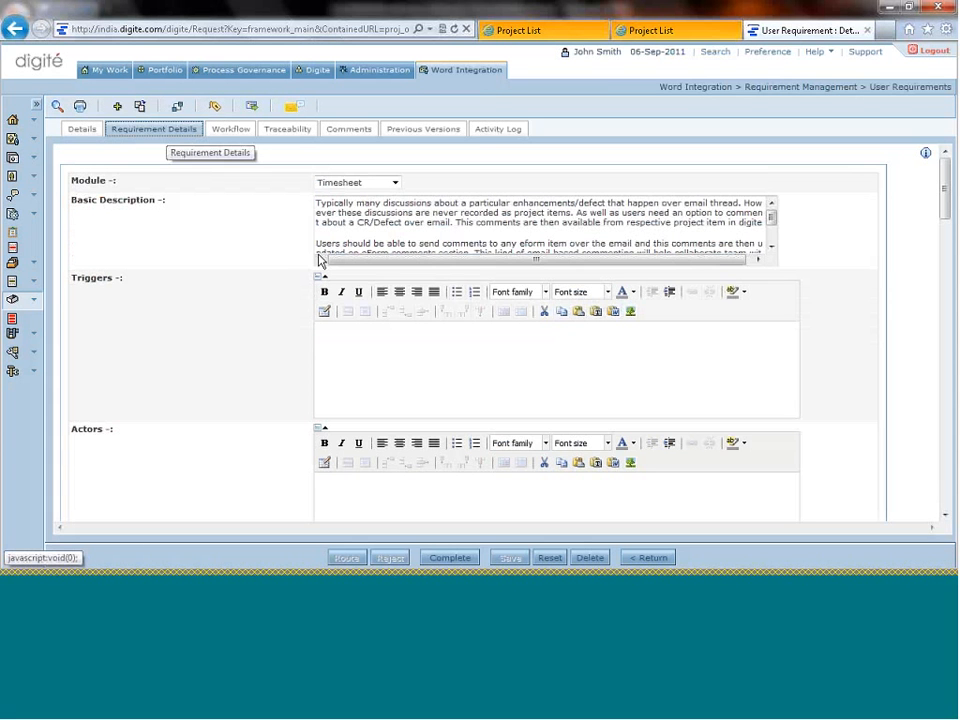
pyautogui.click(945, 516)
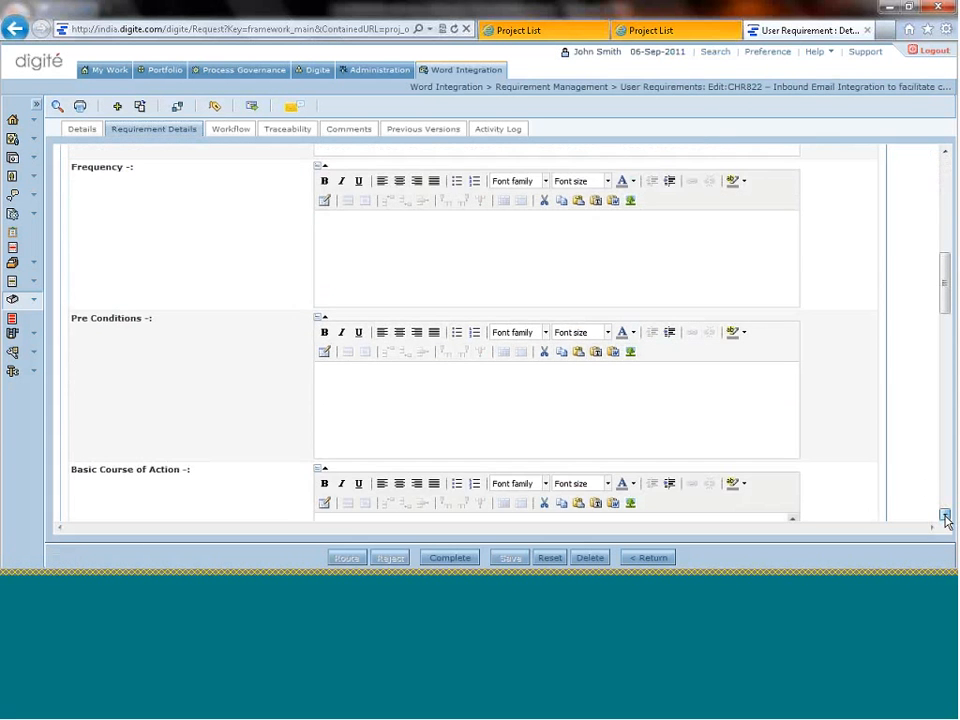
pyautogui.click(945, 516)
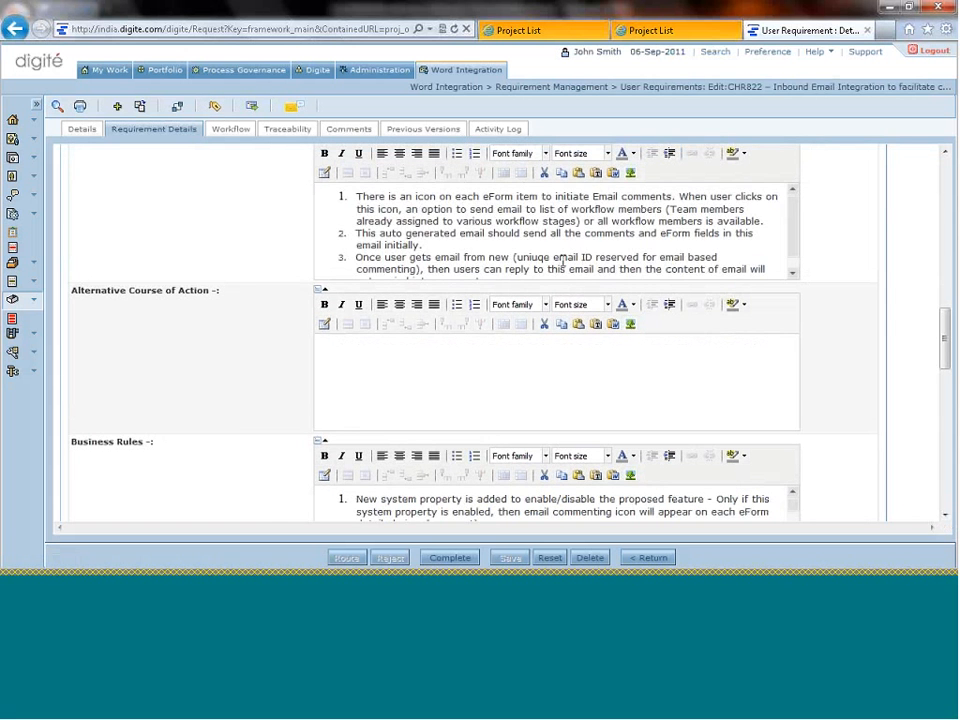
pyautogui.hotkey('ctrl', 'a')
# - Back in Word, paste the copied text under Business Rules and apply automatic numbering to the pasted paragraphs
pyautogui.click(776, 588)
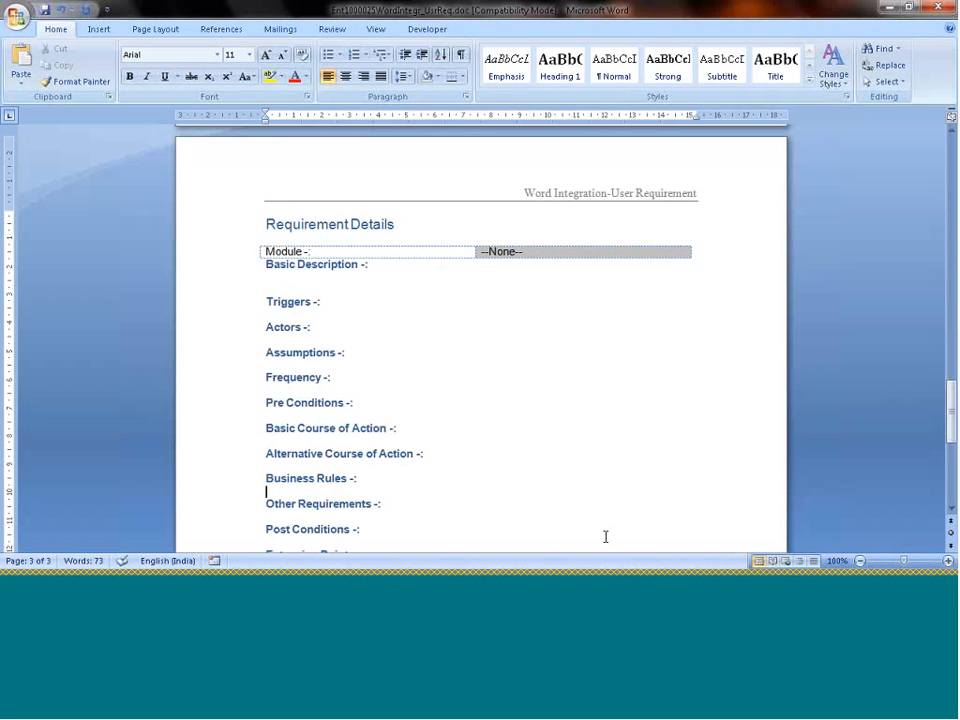
pyautogui.write('There is an icon on each eForm item to initiate Email comments. When user clicks on this icon, an option to send email to list of workflow members (Team members already assigned to various workflow stages) or all workflow members is available. This auto generated email should send all the comments and eForm fields in this email initially. Once user gets email from new (uniuqe email ID reserved for email based commenting), then users can reply to this email and then the content of email will get copied into comments.')
pyautogui.click(296, 402)
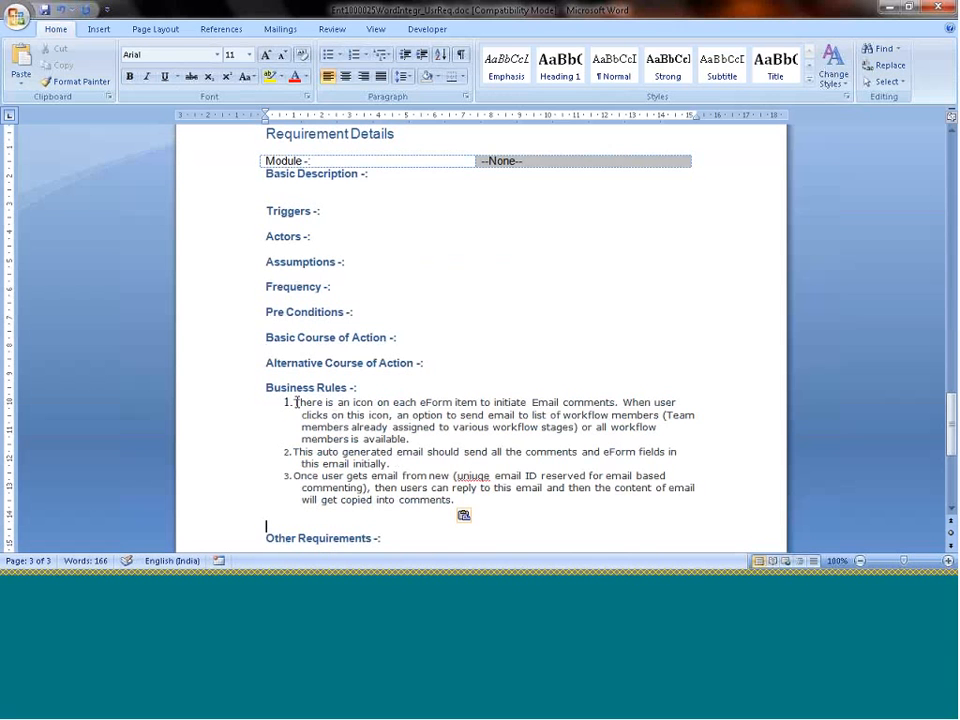
pyautogui.hotkey('shift', 'End')
pyautogui.hotkey('shift', 'Down')
pyautogui.hotkey('shift', 'Down')
pyautogui.hotkey('shift', 'Down')
pyautogui.hotkey('shift', 'Down')
pyautogui.hotkey('shift', 'Down')
pyautogui.hotkey('shift', 'Down')
pyautogui.hotkey('shift', 'Down')
pyautogui.hotkey('shift', 'Down')
pyautogui.hotkey('shift', 'Down')
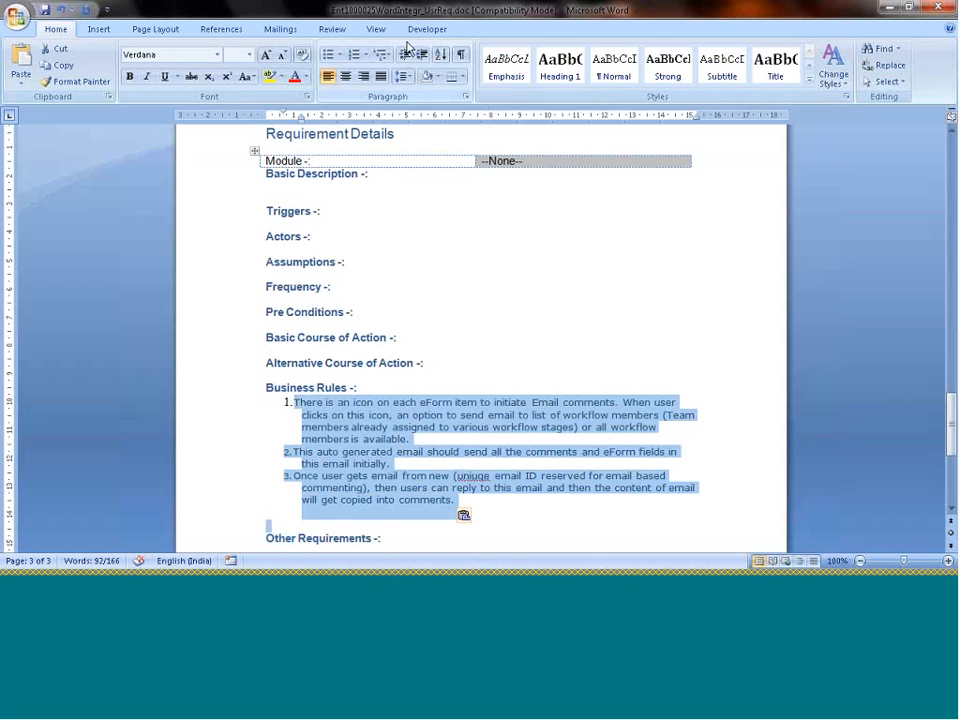
pyautogui.click(354, 56)
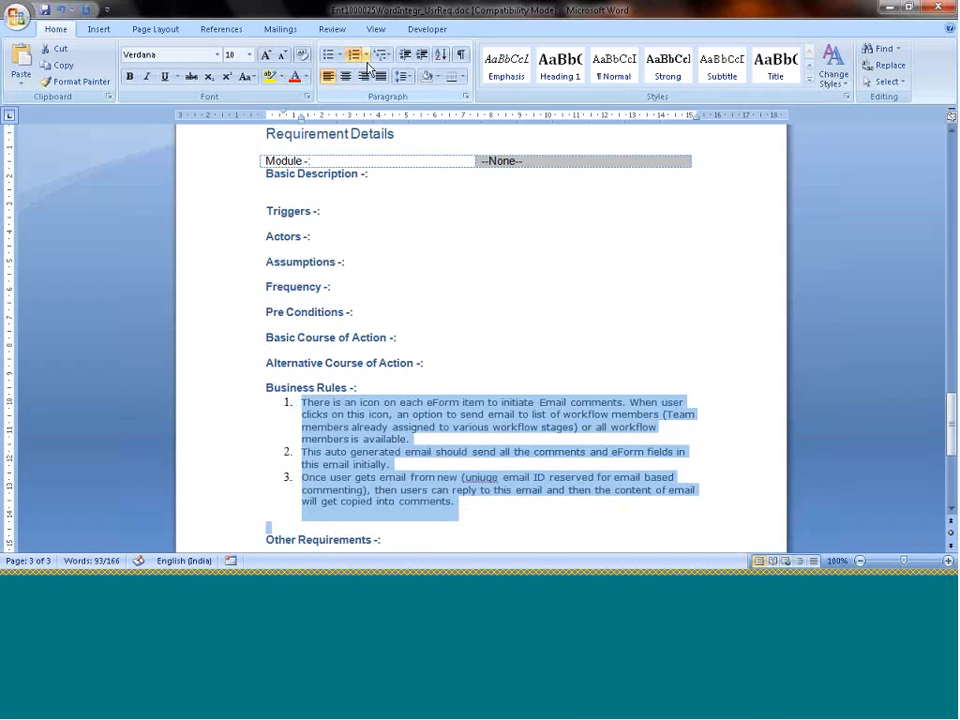
# - Format the Business Rules list in Calibri (Body), size 11, bold and italic, and save the document
pyautogui.click(217, 54)
pyautogui.click(185, 106)
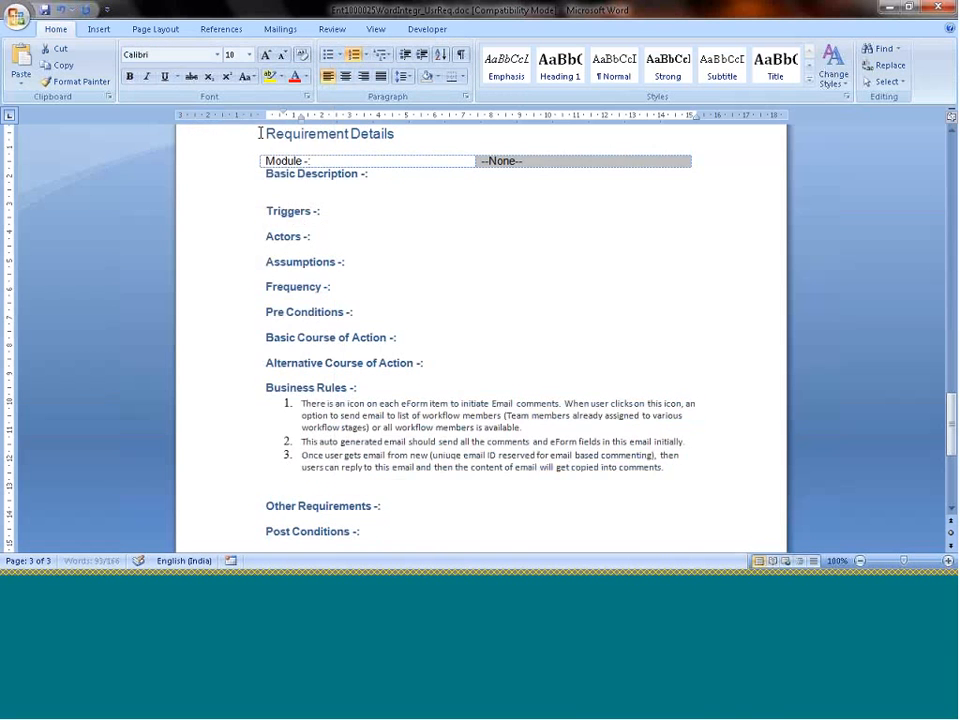
pyautogui.click(249, 55)
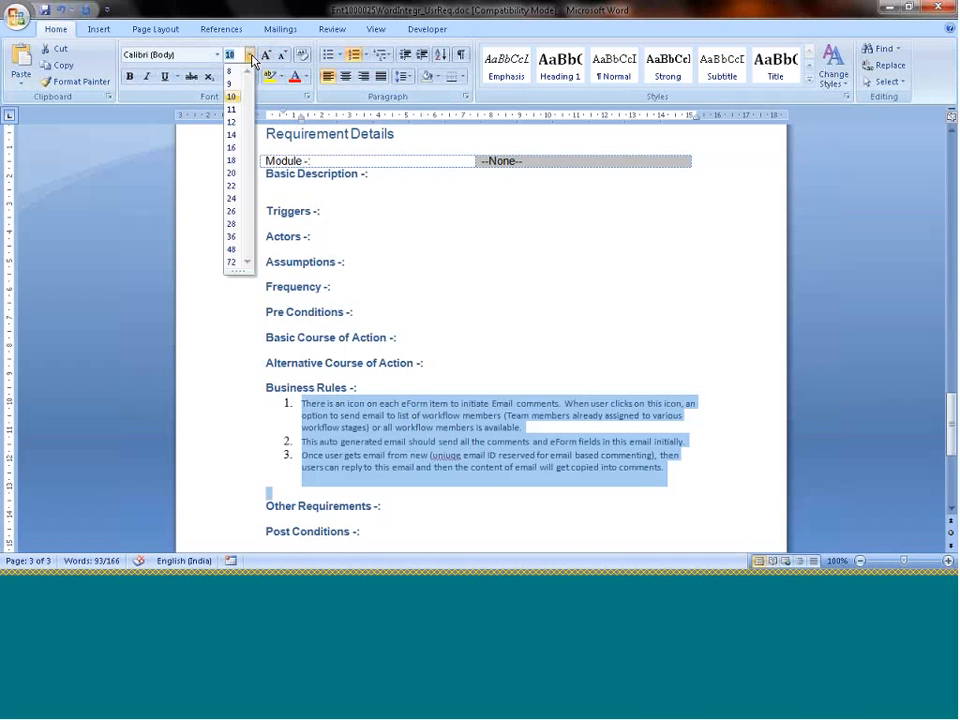
pyautogui.click(237, 110)
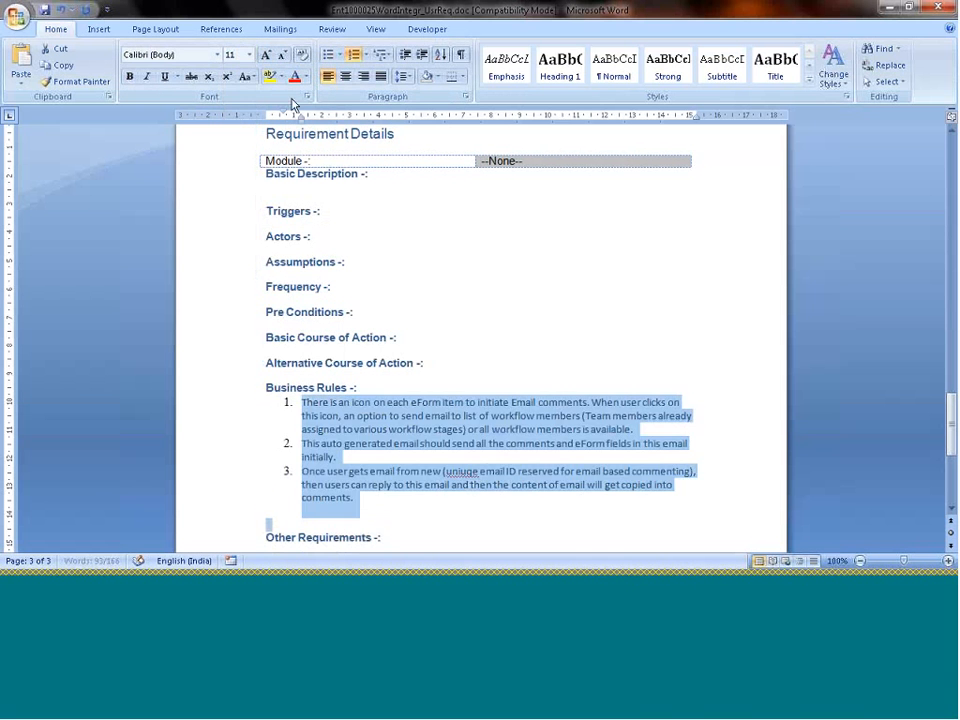
pyautogui.click(129, 77)
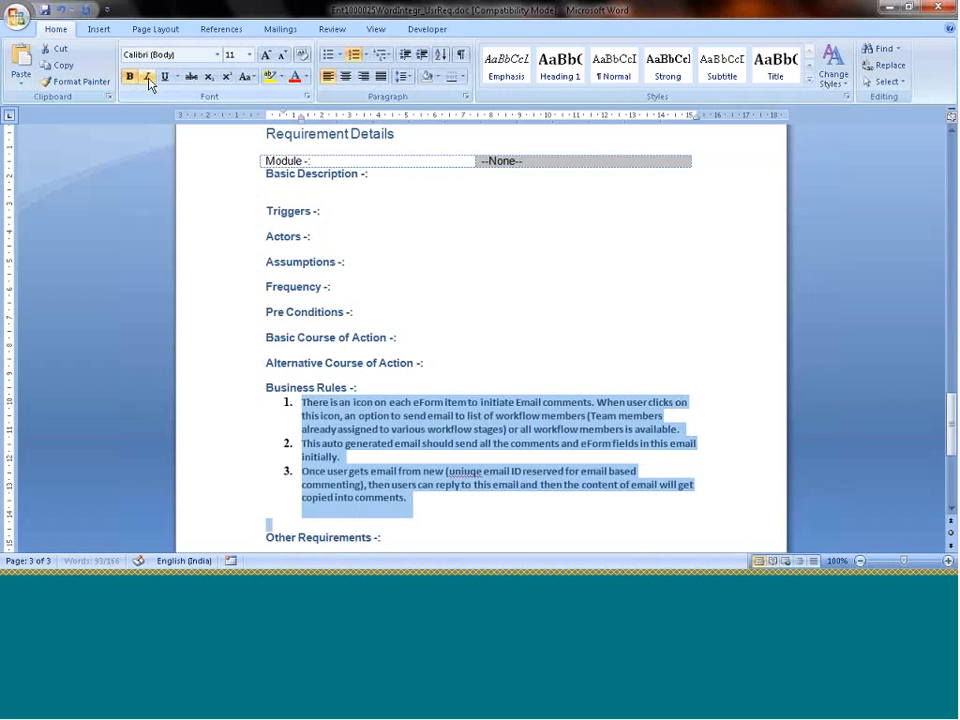
pyautogui.click(147, 77)
pyautogui.click(42, 9)
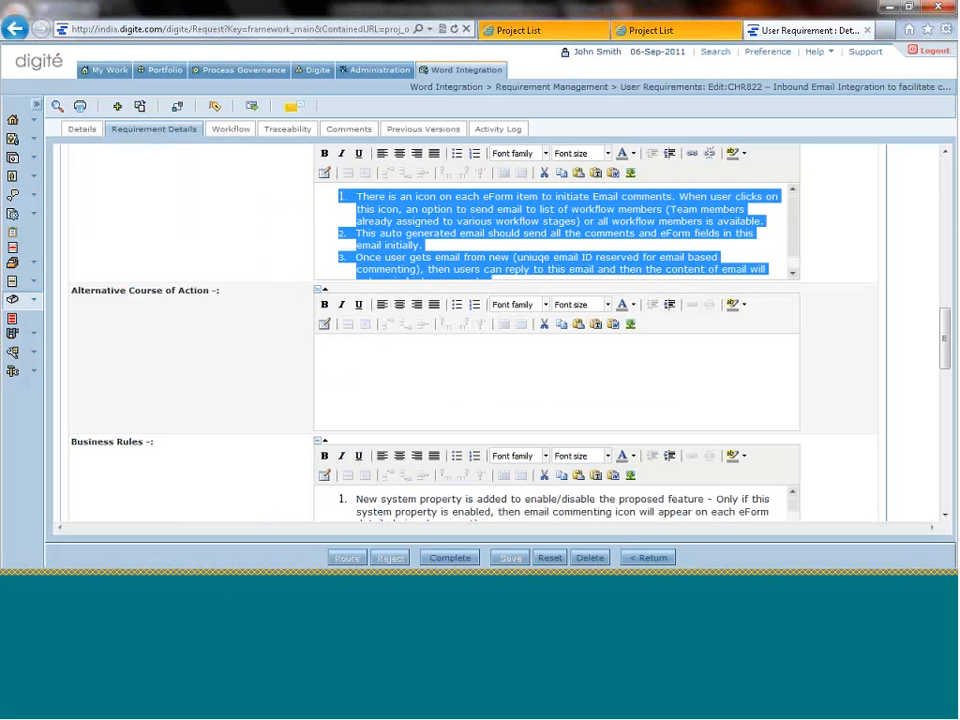
# - In the browser, return to the User Requirements list, check in Ent1000025WordIntegr_UsrReq.doc from the Desktop, and close the import status
pyautogui.click(651, 558)
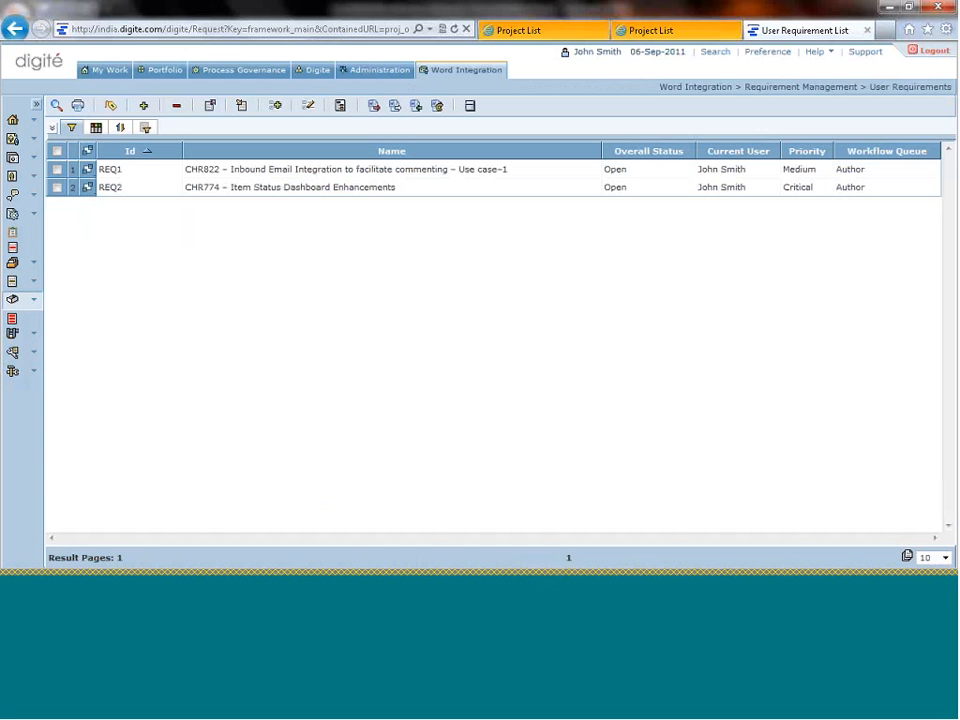
pyautogui.click(416, 107)
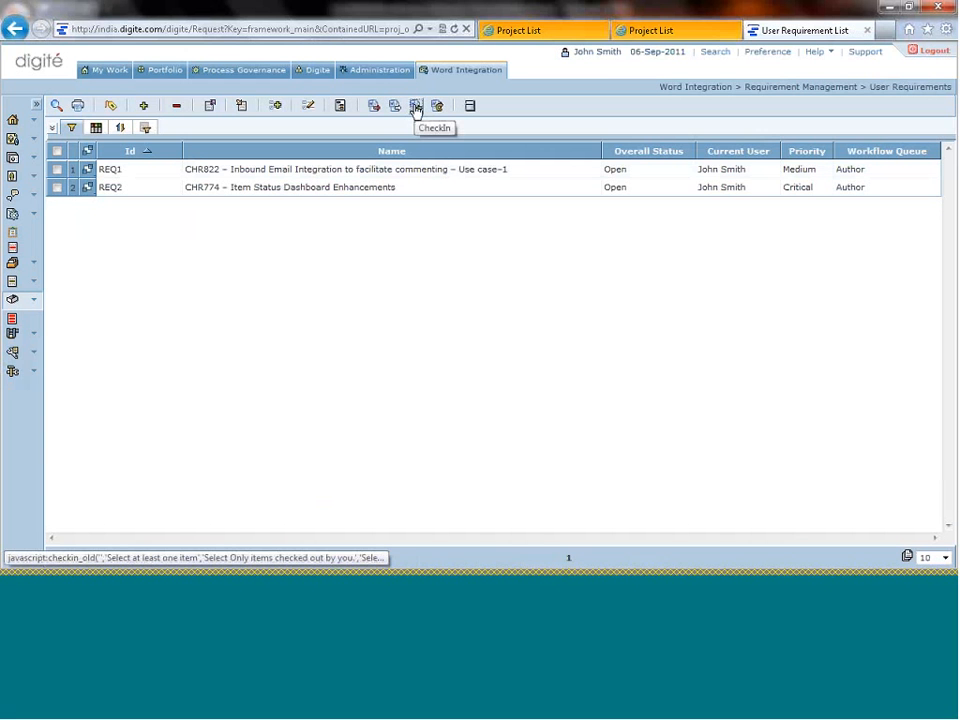
pyautogui.click(297, 136)
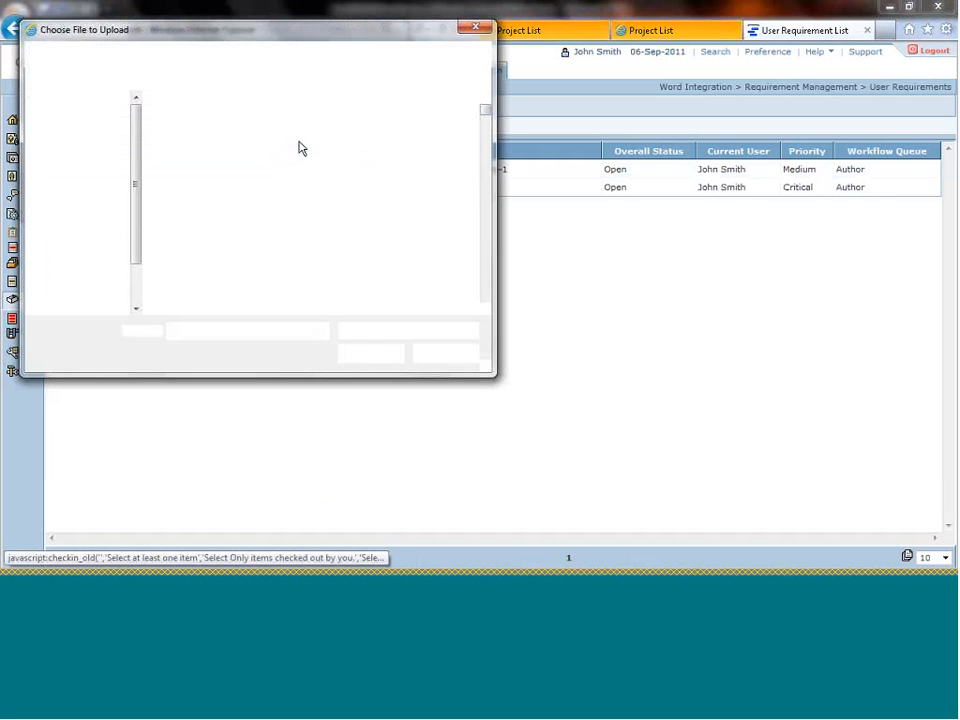
pyautogui.scroll(-1, 229, 283)
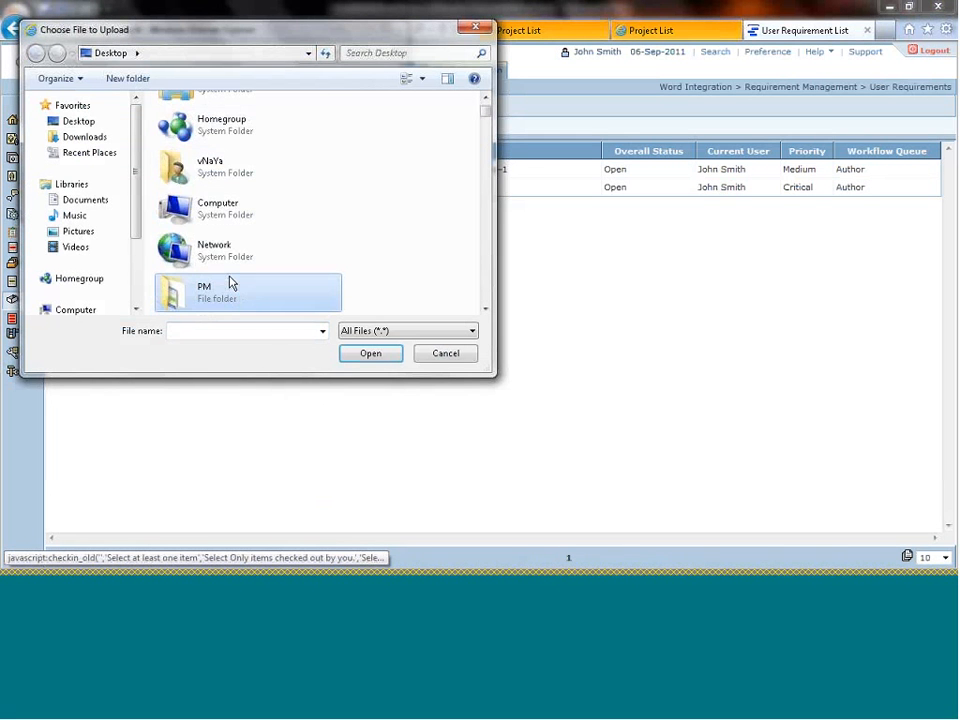
pyautogui.press('Down')
pyautogui.press('Down')
pyautogui.press('Down')
pyautogui.press('Down')
pyautogui.press('Down')
pyautogui.press('Down')
pyautogui.press('Down')
pyautogui.press('Down')
pyautogui.press('Down')
pyautogui.press('Down')
pyautogui.press('Down')
pyautogui.press('Down')
pyautogui.press('Down')
pyautogui.press('Down')
pyautogui.press('Down')
pyautogui.press('Down')
pyautogui.press('Down')
pyautogui.press('Down')
pyautogui.press('Down')
pyautogui.press('Down')
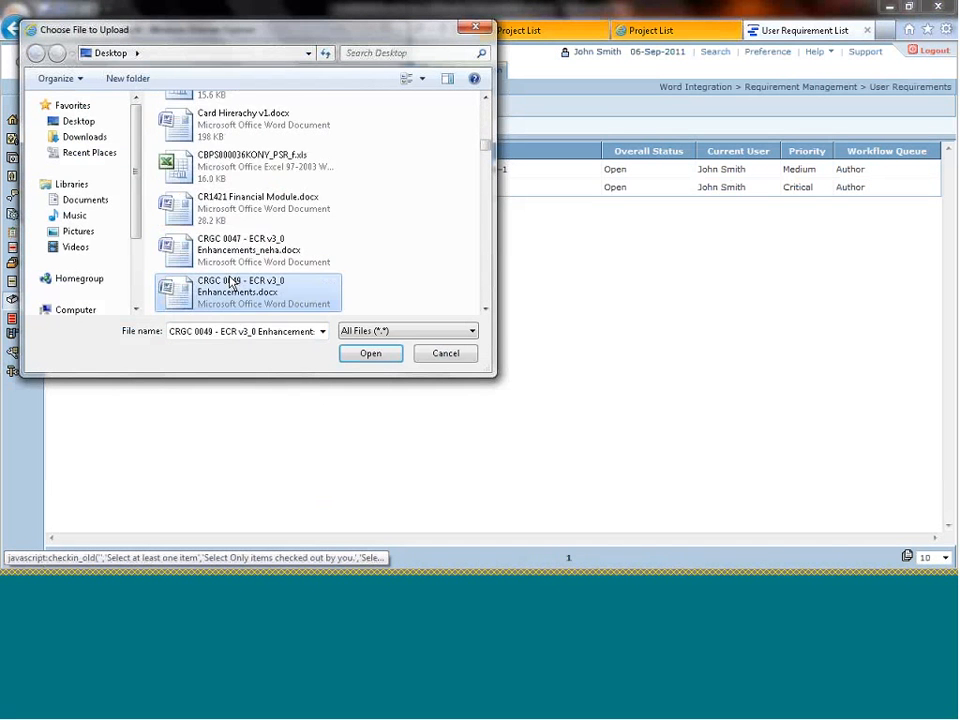
pyautogui.press('Down')
pyautogui.press('Down')
pyautogui.press('Down')
pyautogui.press('Down')
pyautogui.press('Down')
pyautogui.press('Down')
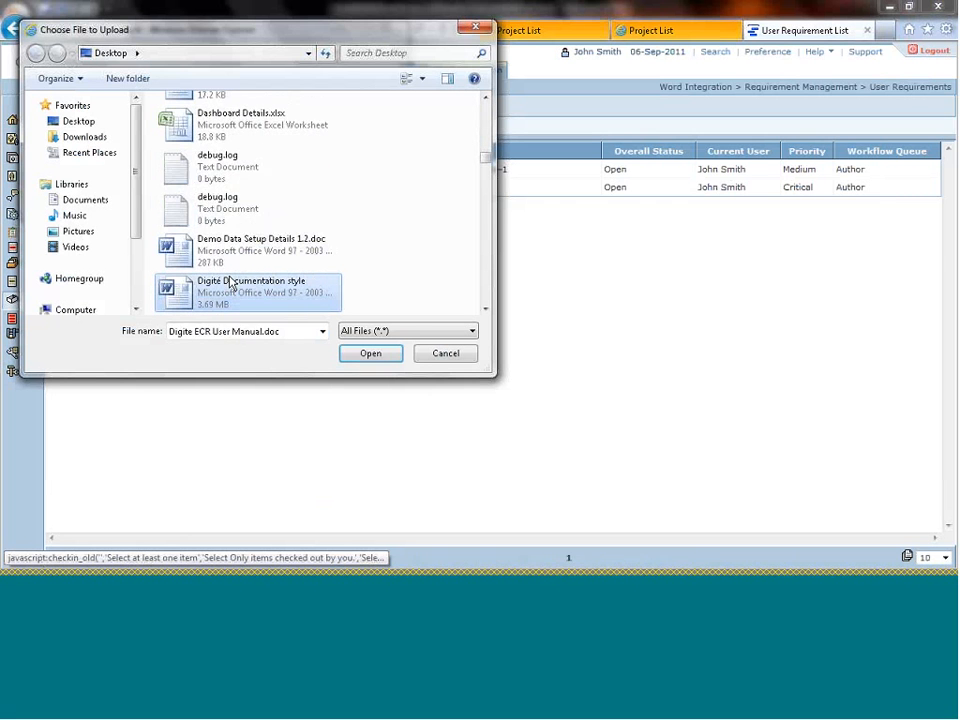
pyautogui.press('Down')
pyautogui.press('Down')
pyautogui.press('Down')
pyautogui.press('Down')
pyautogui.press('Down')
pyautogui.press('Down')
pyautogui.press('Down')
pyautogui.press('Down')
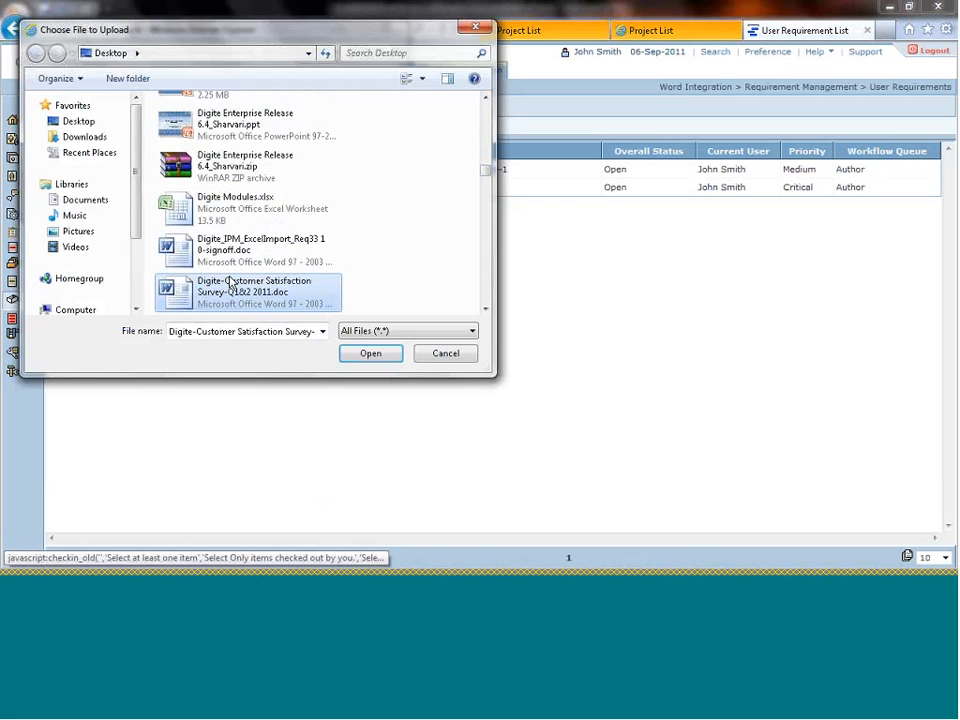
pyautogui.press('Down')
pyautogui.press('Down')
pyautogui.press('Down')
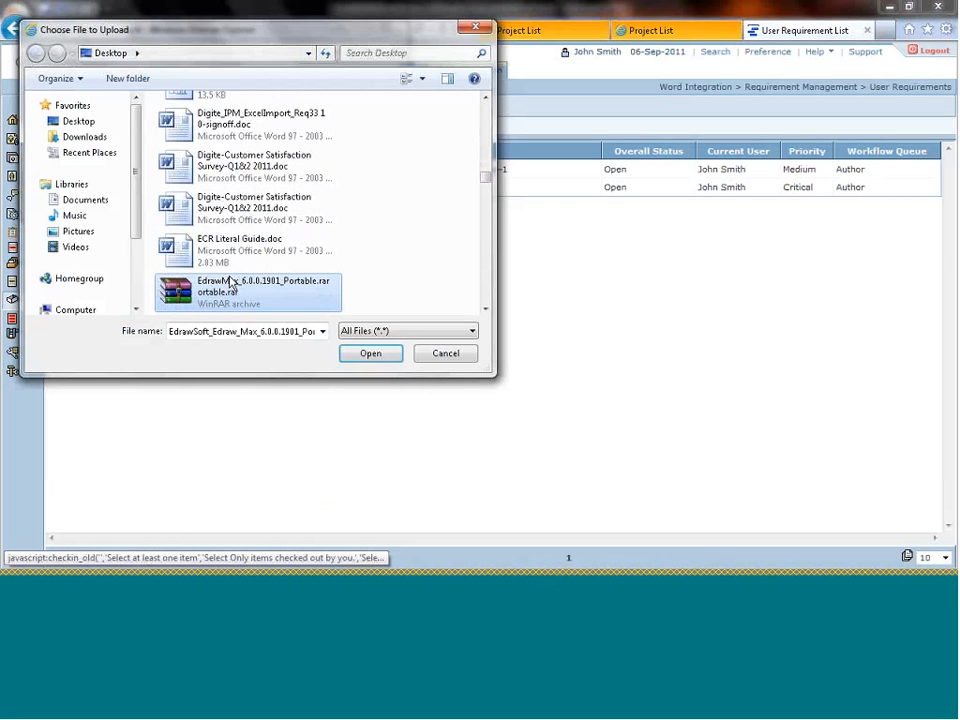
pyautogui.press('Down')
pyautogui.press('Down')
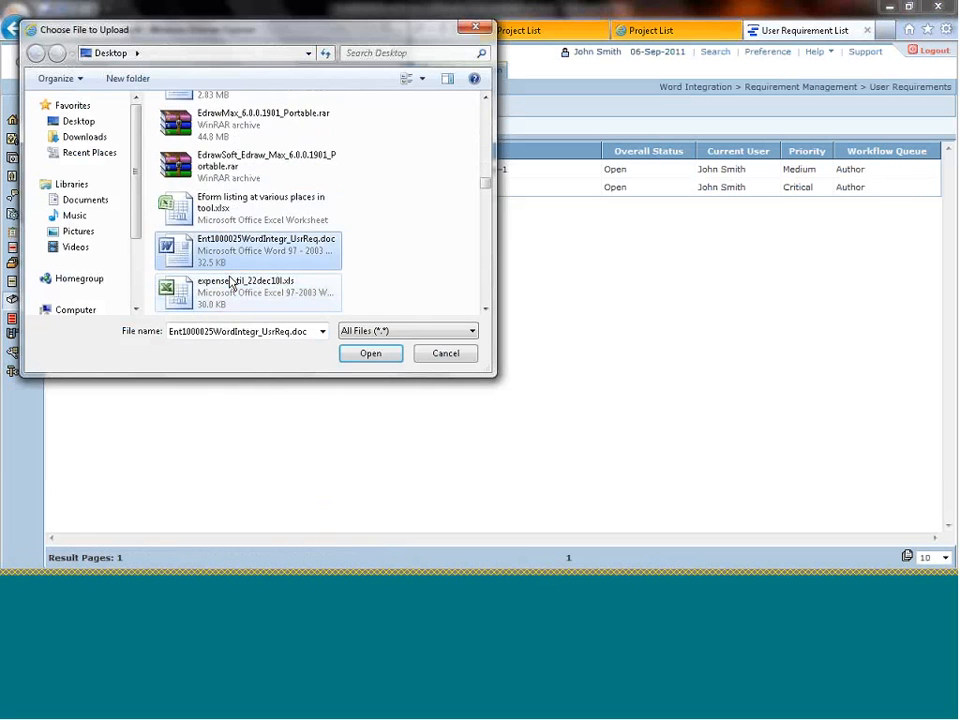
pyautogui.press('Return')
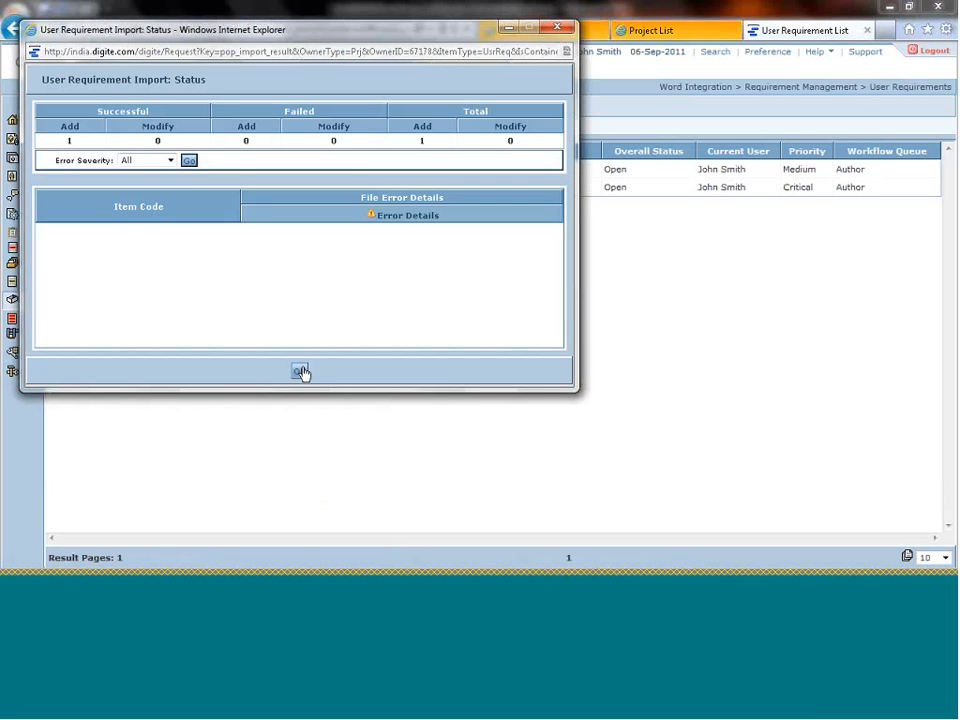
pyautogui.click(300, 371)
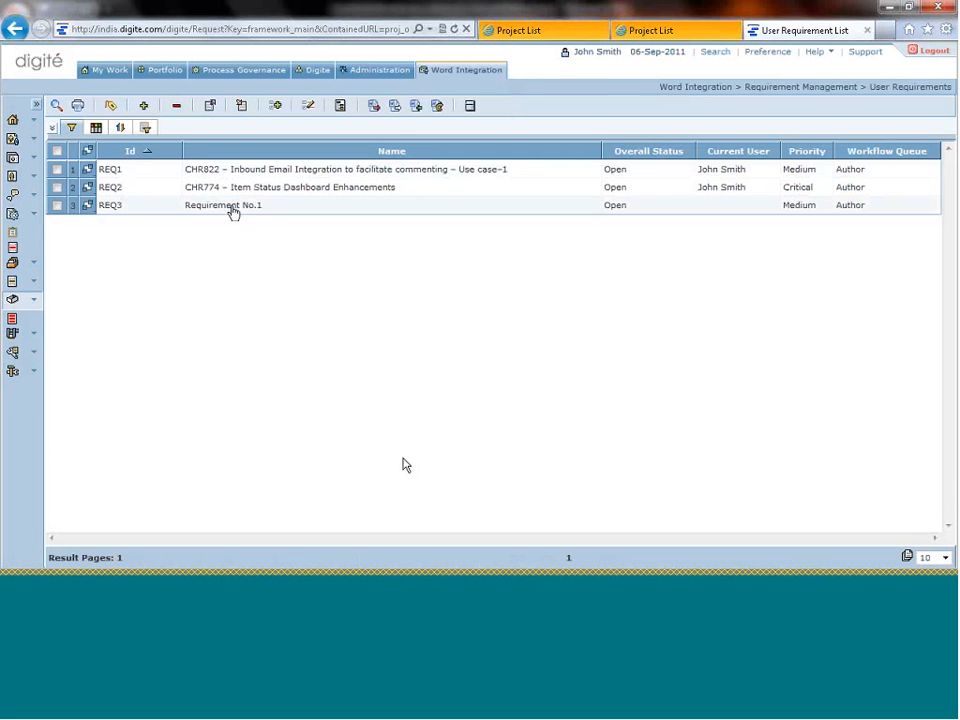
# - Open REQ3, Requirement No.1, review its Requirement Details and Details, and return to the list
pyautogui.click(233, 211)
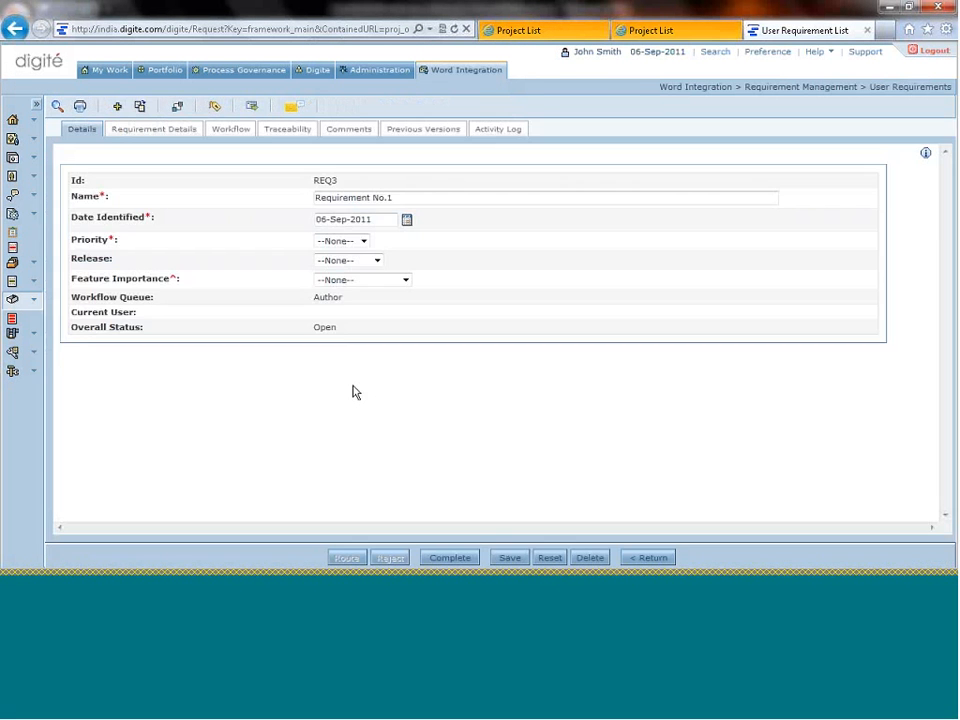
pyautogui.click(154, 131)
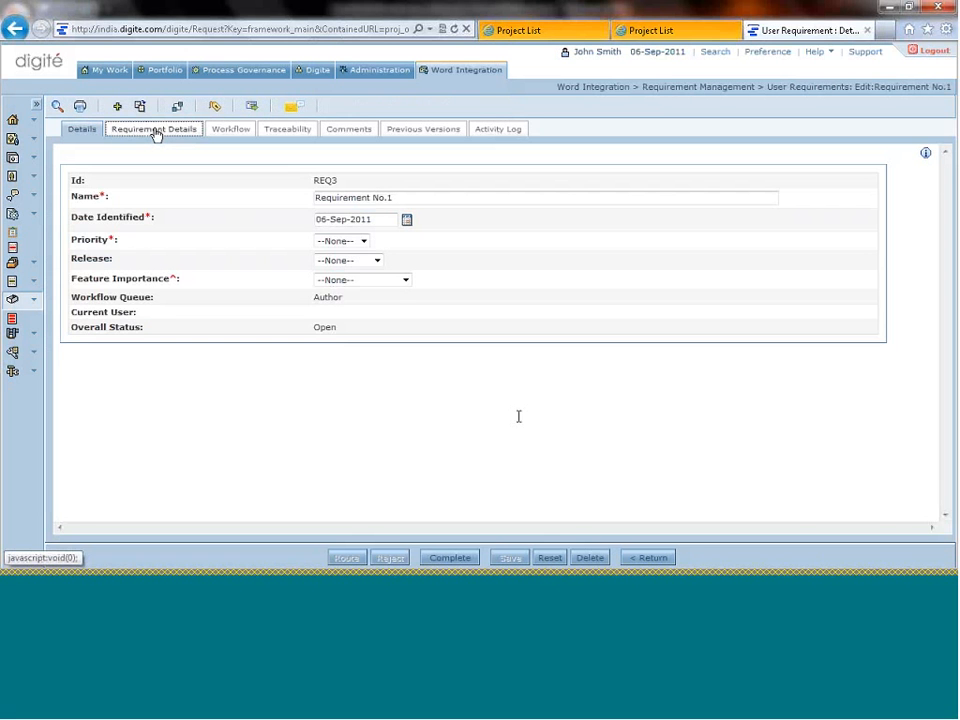
pyautogui.click(944, 515)
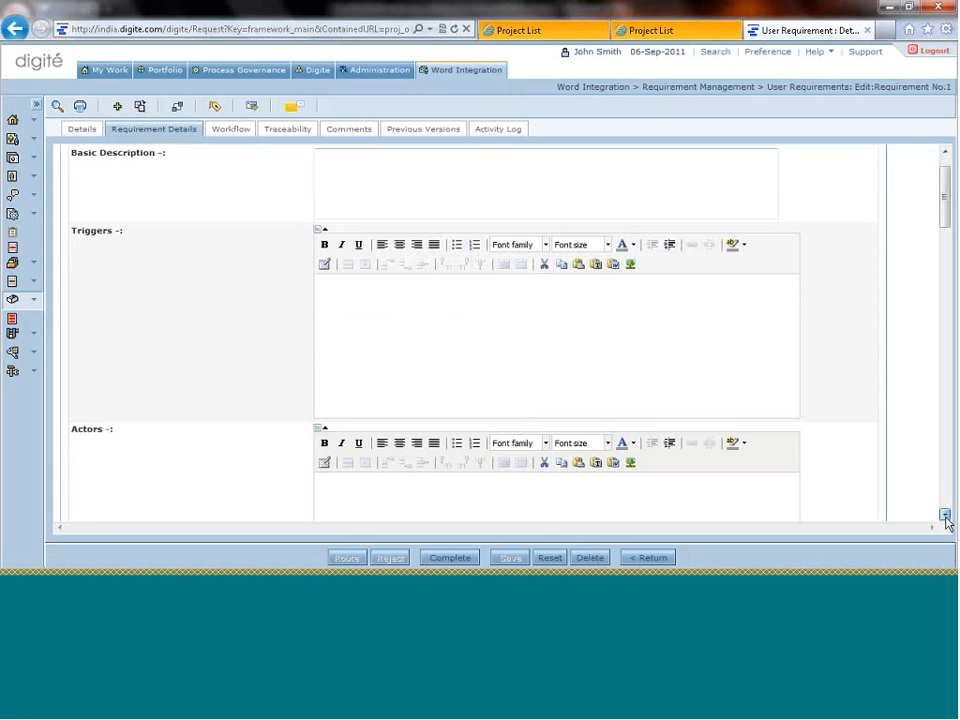
pyautogui.moveTo(944, 516); pyautogui.dragTo(946, 519)
pyautogui.moveTo(946, 155); pyautogui.dragTo(946, 157)
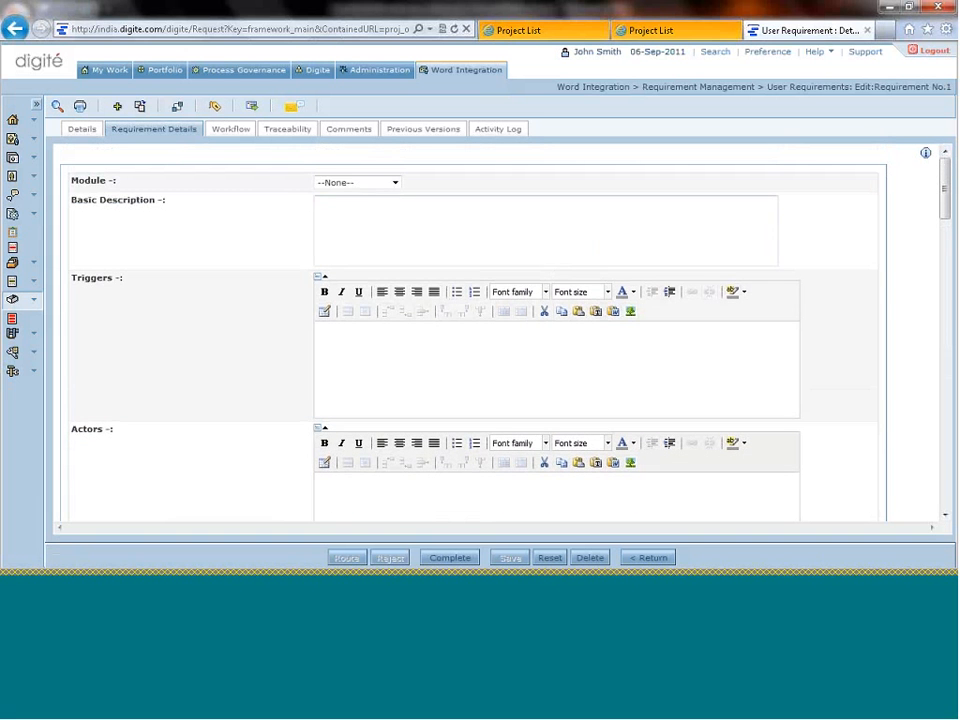
pyautogui.click(84, 130)
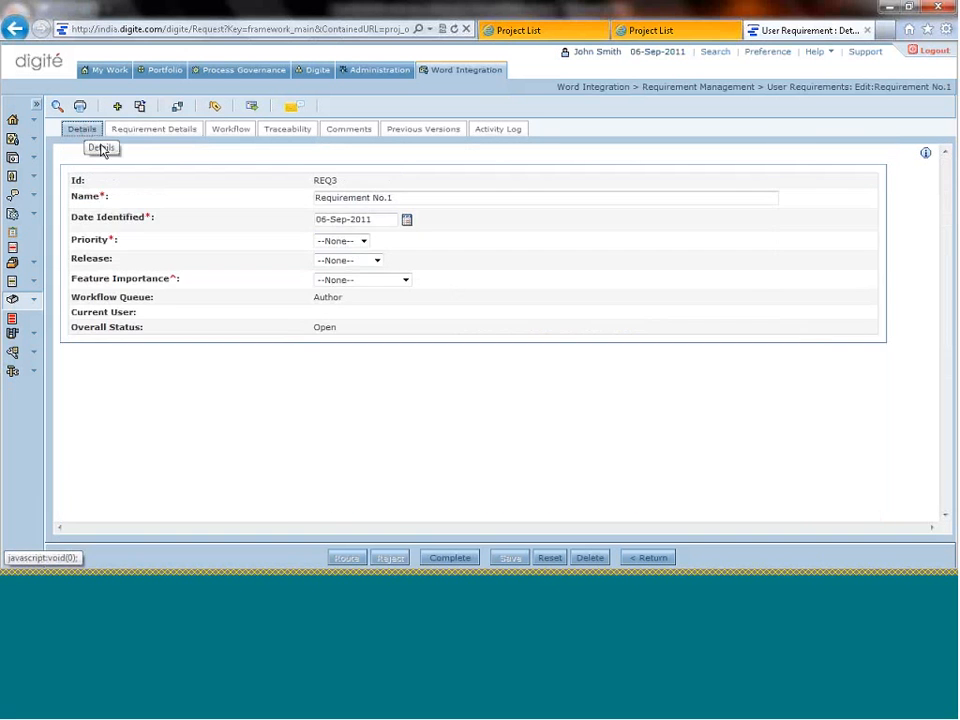
pyautogui.click(638, 561)
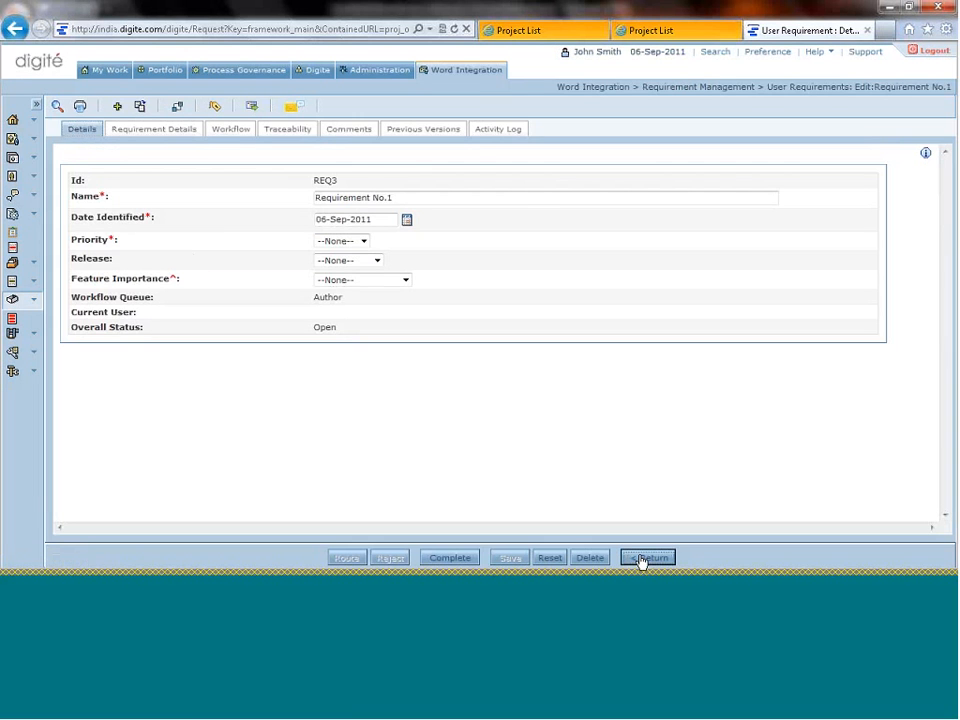